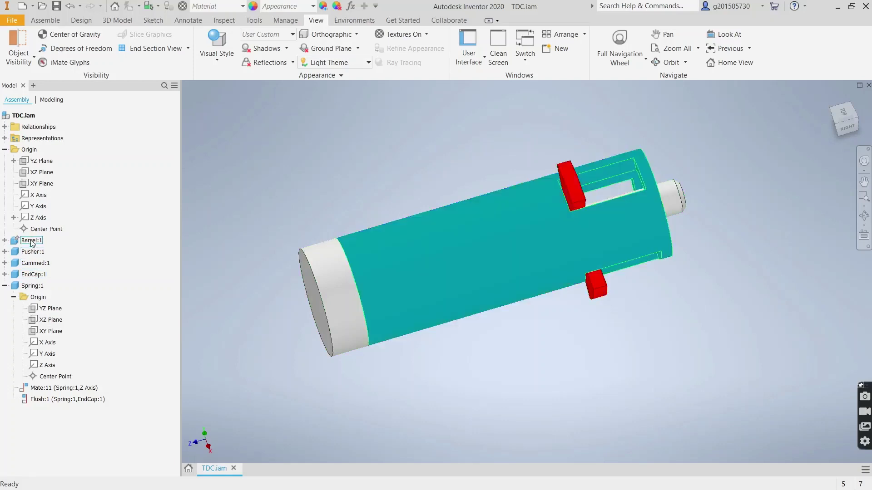
Open the Spring component in its own window to view the coil, and return to the TDC assembly
{"action": "left_click", "coordinate": [3, 286]}
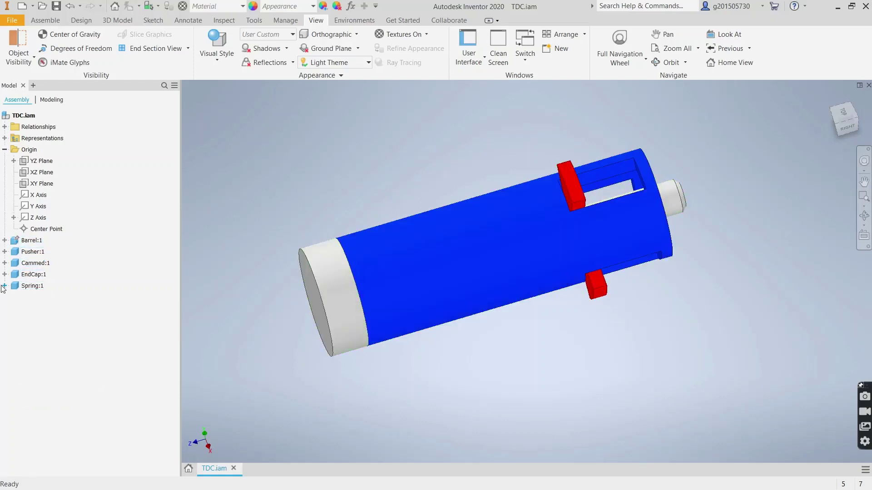
{"action": "right_click", "coordinate": [30, 290]}
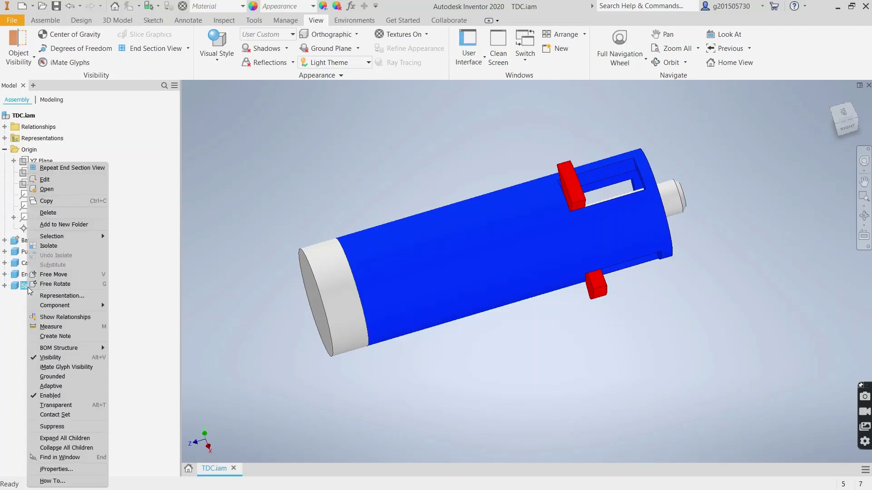
{"action": "left_click", "coordinate": [47, 189]}
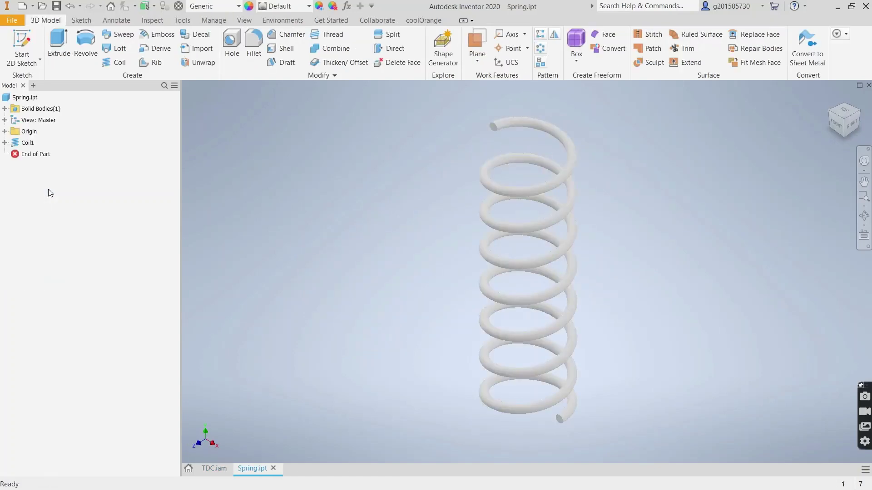
{"action": "left_click", "coordinate": [214, 471]}
Open the EndCap component to view its threaded underside and central recess, and return to the TDC assembly
{"action": "right_click", "coordinate": [346, 291]}
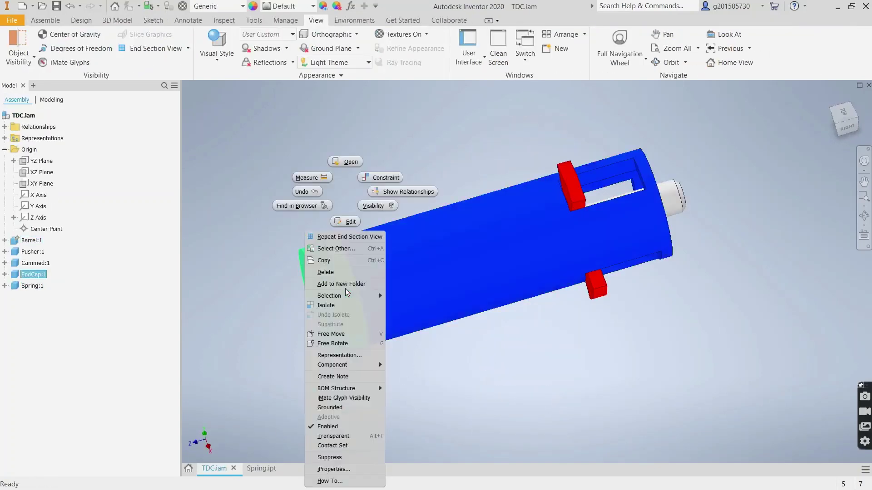
{"action": "left_click", "coordinate": [347, 163]}
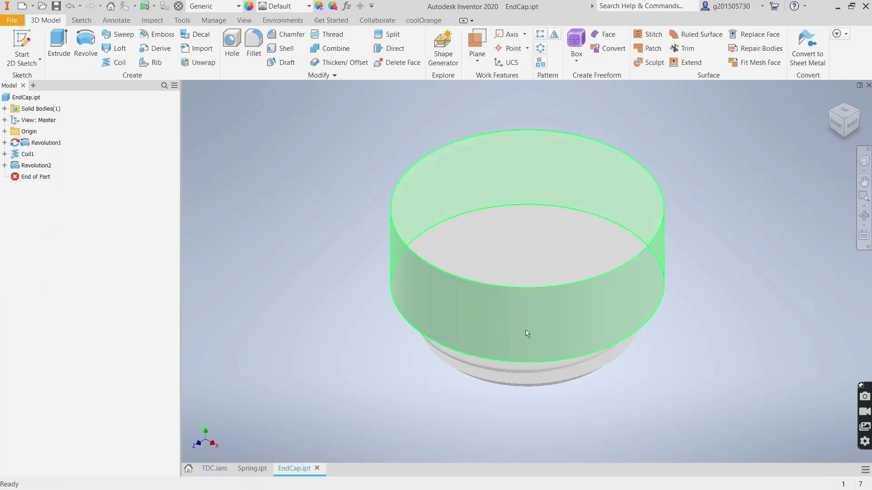
{"action": "middle_click_drag", "start_coordinate": [500, 364], "coordinate": [508, 318], "text": "shift"}
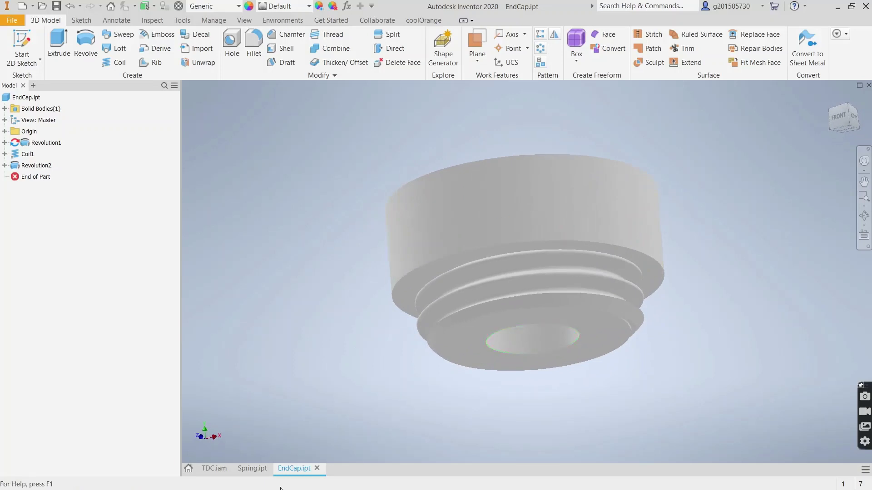
{"action": "left_click", "coordinate": [214, 470]}
Open the Barrel component in its own window and look into its threaded end
{"action": "left_click", "coordinate": [425, 282]}
{"action": "right_click", "coordinate": [418, 281]}
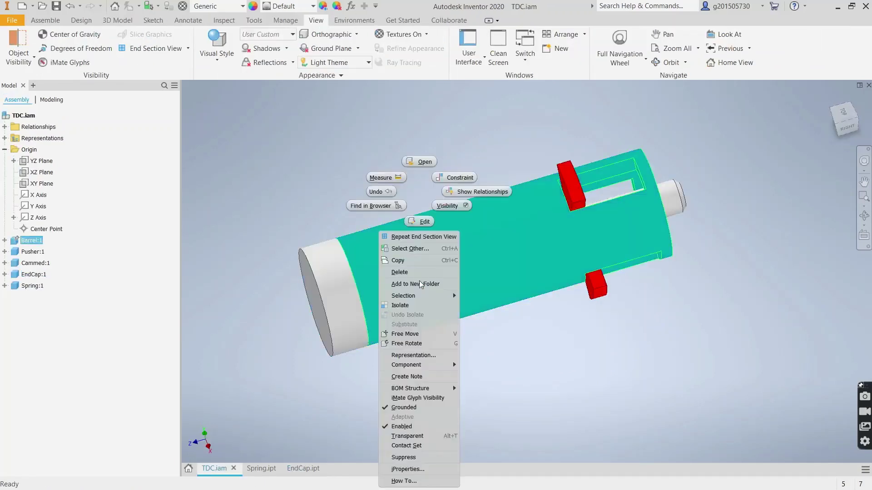
{"action": "left_click", "coordinate": [418, 162]}
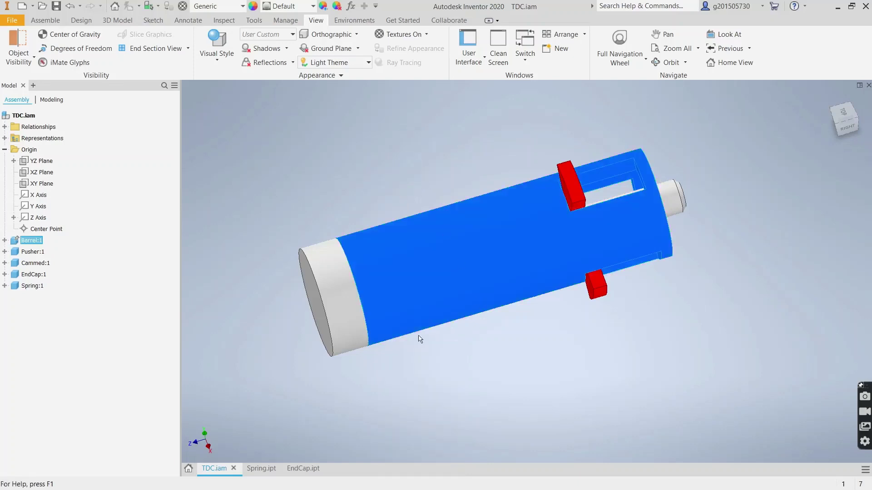
{"action": "middle_click_drag", "start_coordinate": [433, 375], "coordinate": [446, 279], "text": "shift"}
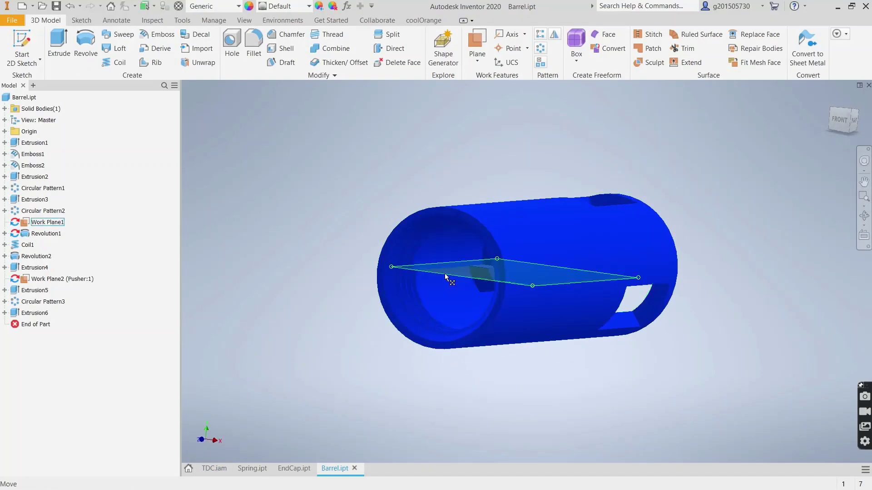
Hide Work Plane1 and Work Plane2 in the Barrel part, view its interior, and return to the TDC assembly
{"action": "right_click", "coordinate": [444, 273]}
{"action": "left_click", "coordinate": [472, 288]}
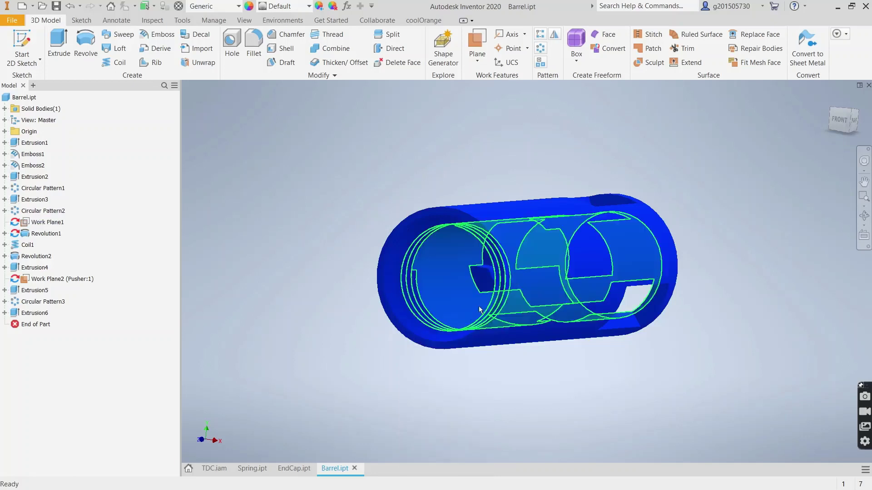
{"action": "right_click", "coordinate": [51, 276]}
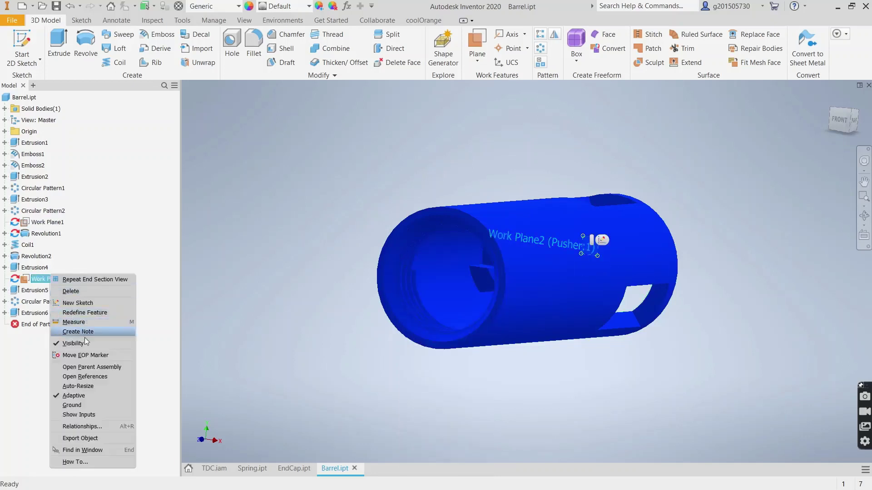
{"action": "left_click", "coordinate": [88, 344]}
{"action": "middle_click_drag", "start_coordinate": [322, 364], "coordinate": [337, 358], "text": "shift"}
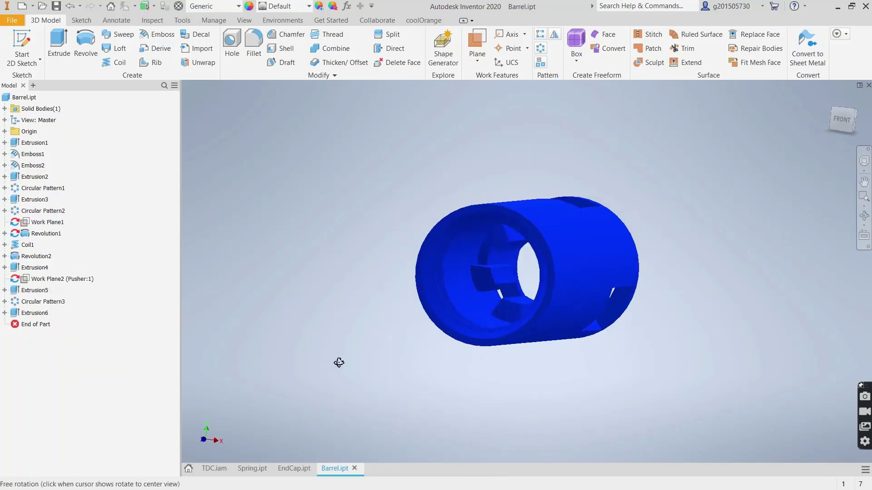
{"action": "left_click", "coordinate": [214, 469]}
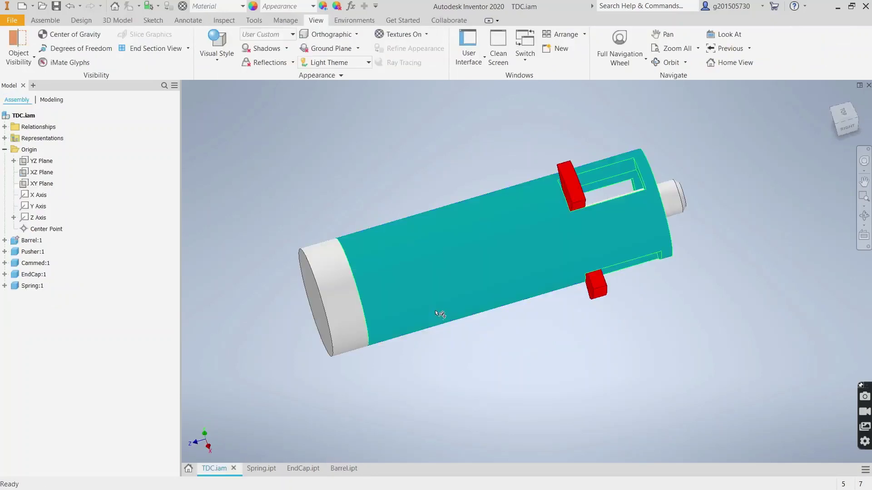
Open the Pusher component in its own window to view its shape, and return to the TDC assembly
{"action": "right_click", "coordinate": [575, 195]}
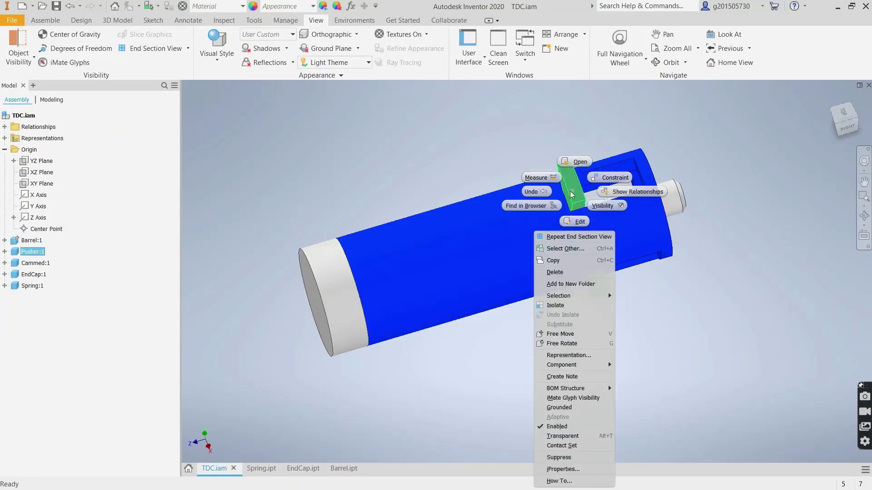
{"action": "left_click", "coordinate": [580, 162]}
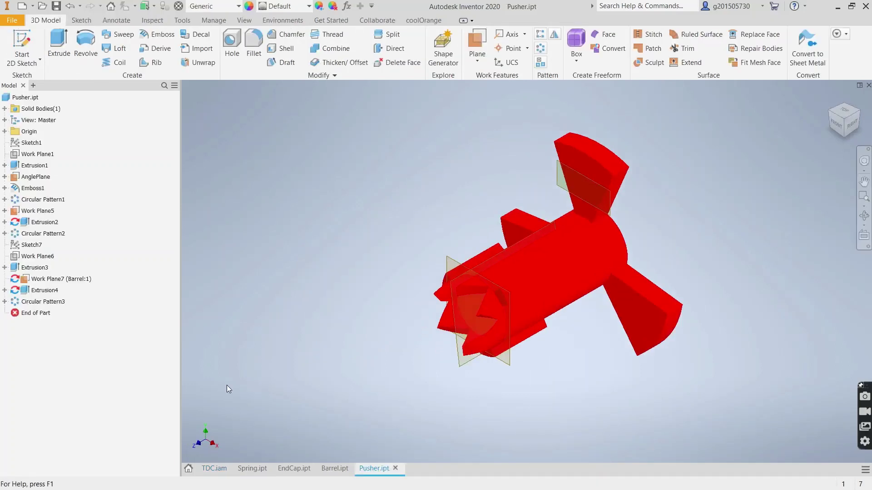
{"action": "left_click", "coordinate": [214, 469]}
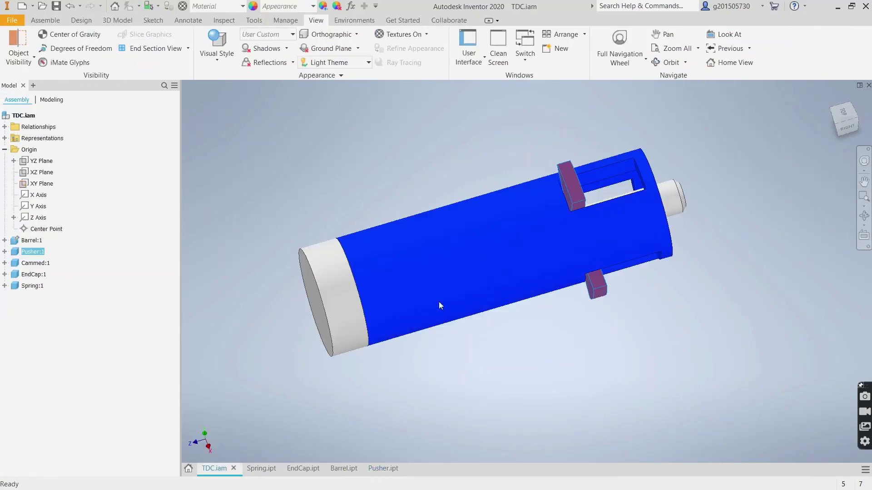
Open the Cammed component to view its shaft and cam lugs from both ends, and return to the TDC assembly
{"action": "left_click", "coordinate": [673, 200]}
{"action": "right_click", "coordinate": [673, 200]}
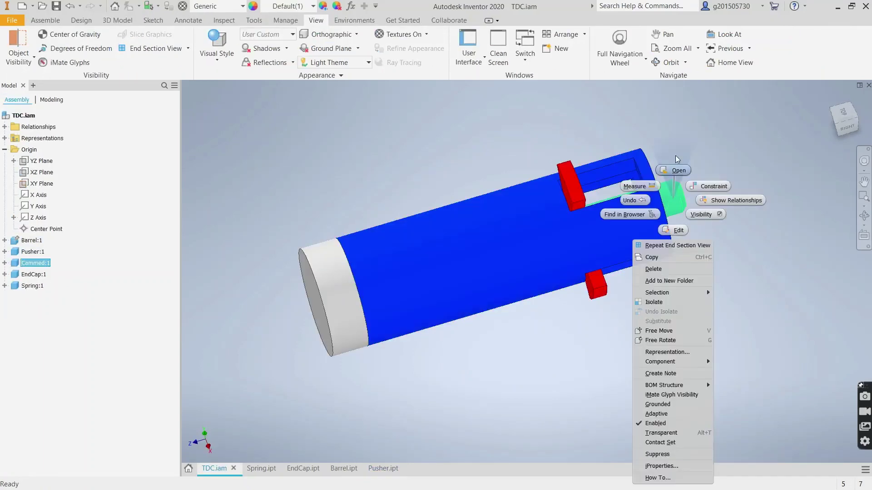
{"action": "left_click", "coordinate": [676, 173]}
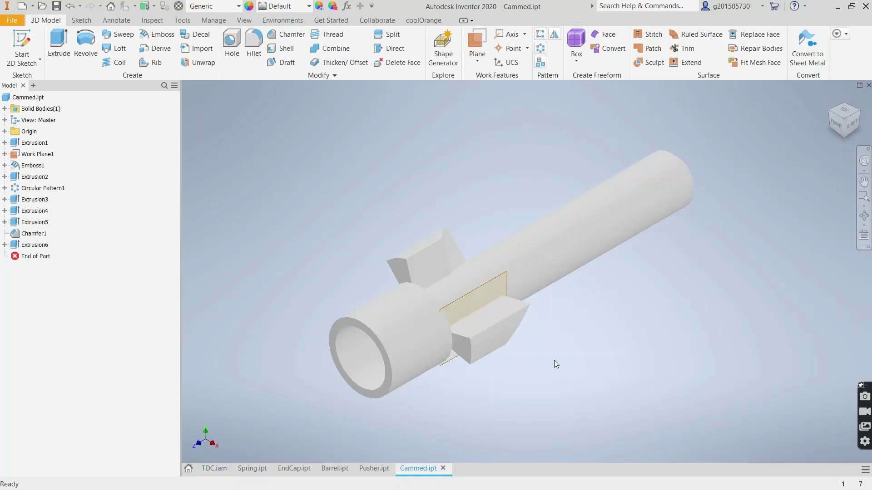
{"action": "middle_click_drag", "start_coordinate": [554, 360], "coordinate": [461, 400], "text": "shift"}
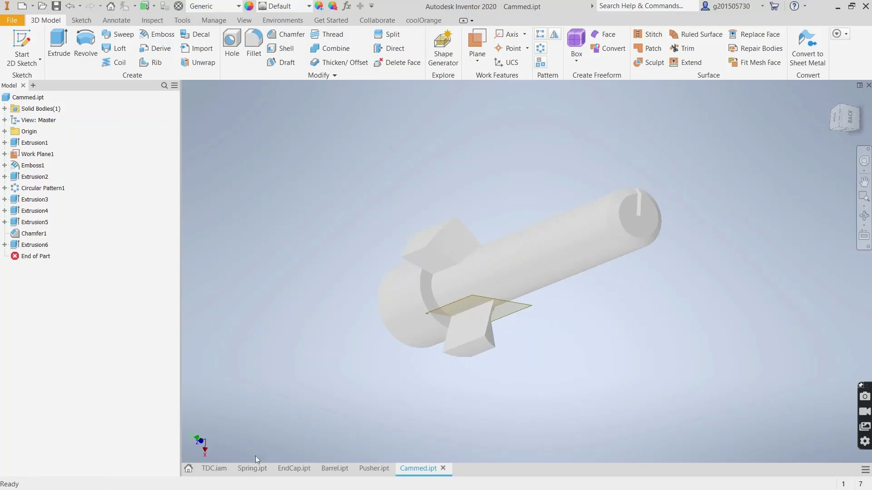
{"action": "left_click", "coordinate": [211, 469]}
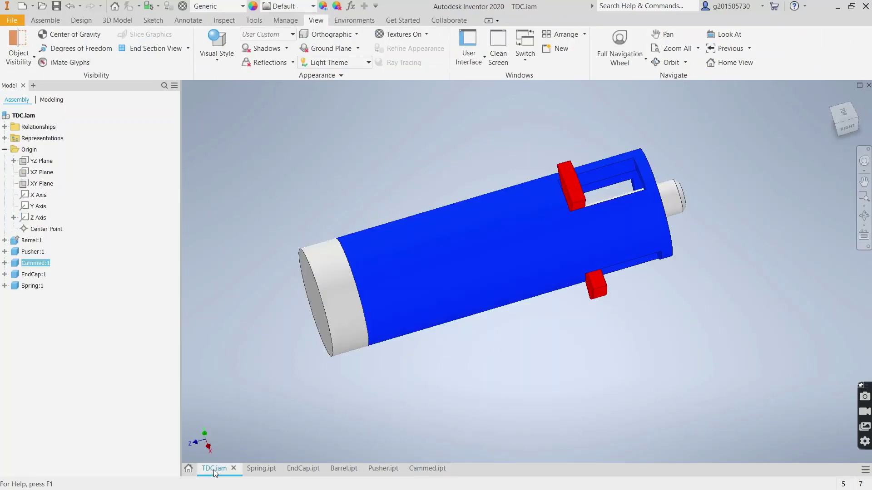
Cut the TDC assembly with a half section view along the assembly's origin XZ Plane
{"action": "left_click", "coordinate": [187, 49]}
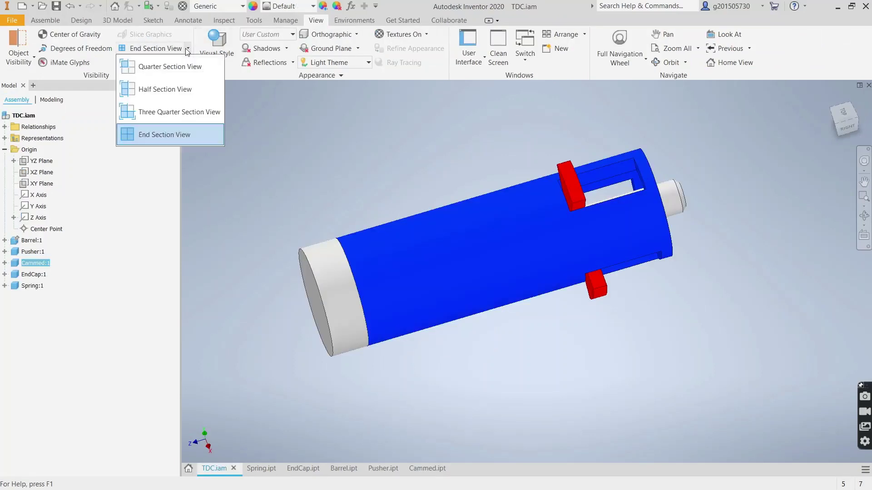
{"action": "left_click", "coordinate": [178, 89]}
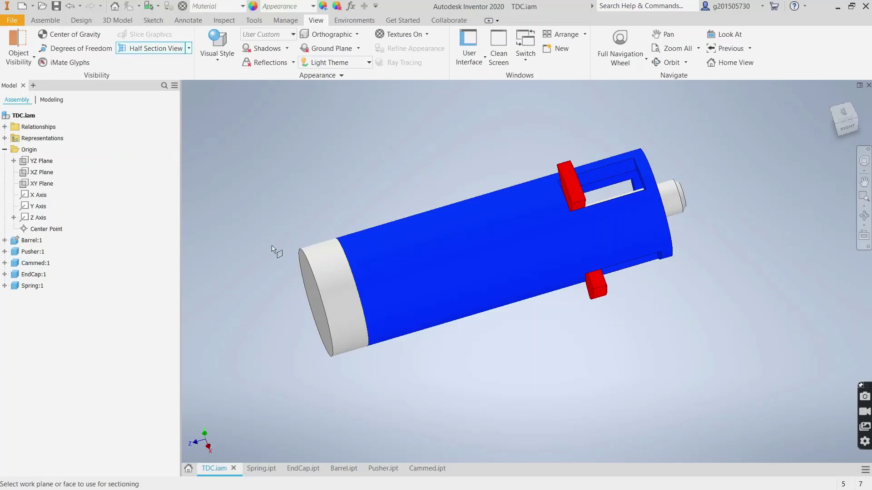
{"action": "left_click", "coordinate": [37, 173]}
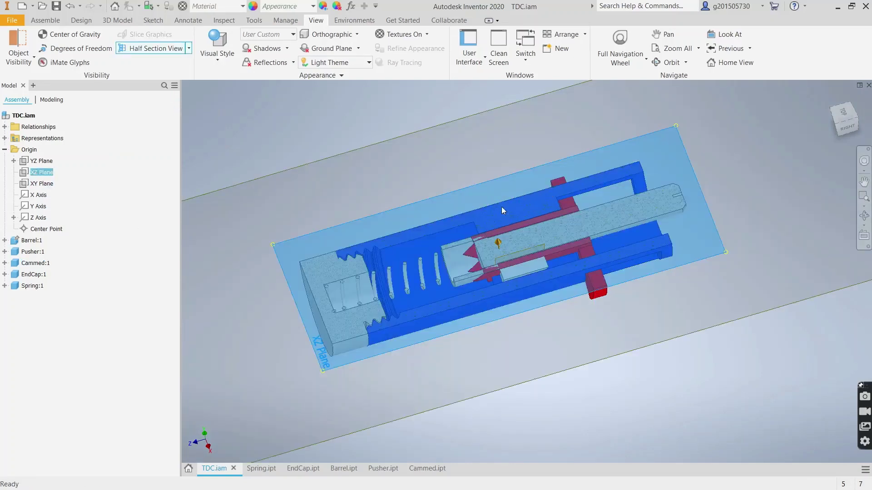
{"action": "left_click", "coordinate": [501, 208]}
Show the sectioned assembly from the top and slide the Pusher along the barrel slots toward the open end
{"action": "left_click", "coordinate": [847, 129]}
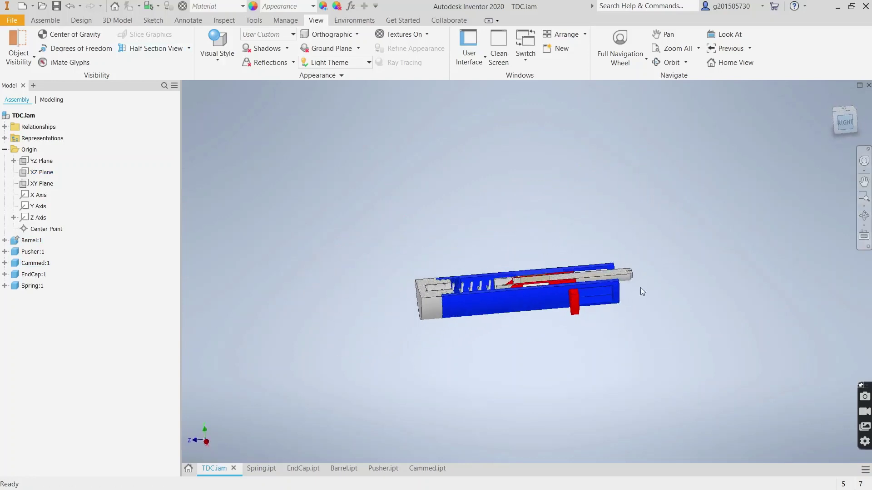
{"action": "left_click", "coordinate": [844, 133]}
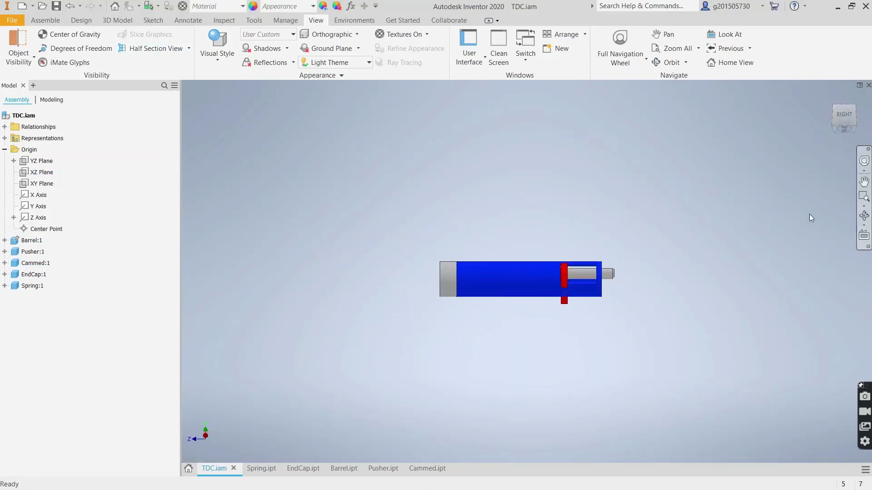
{"action": "left_click", "coordinate": [845, 136]}
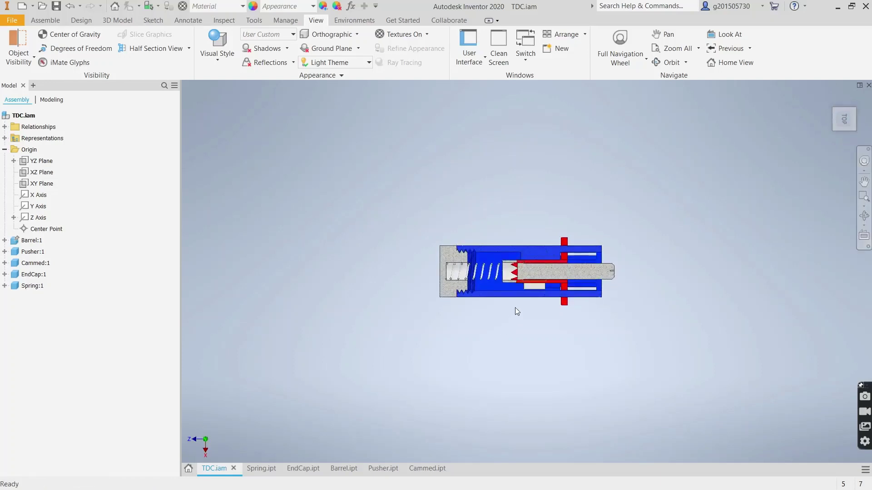
{"action": "scroll", "coordinate": [515, 308], "scroll_direction": "up", "scroll_amount": 3}
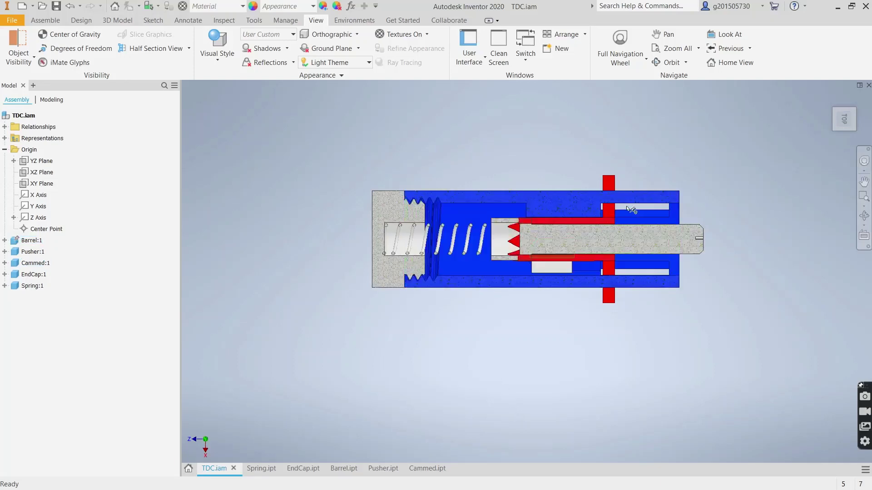
{"action": "left_click_drag", "start_coordinate": [614, 211], "coordinate": [648, 222]}
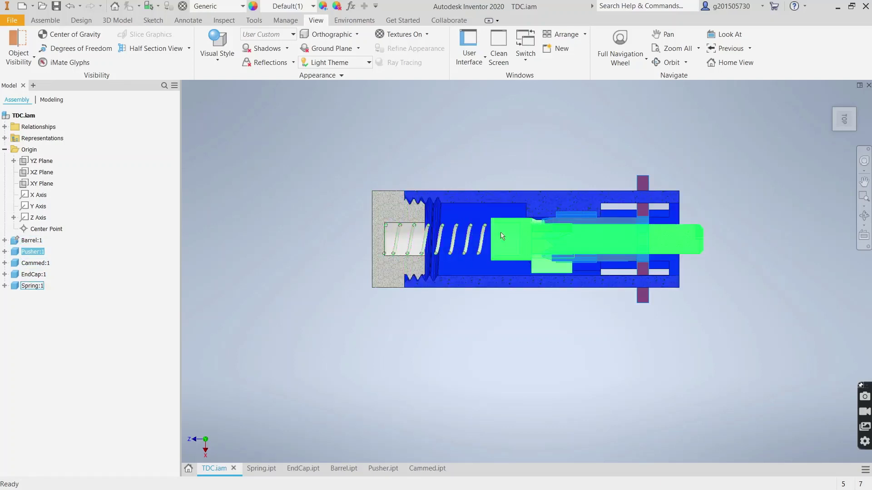
Hide the Pusher component in the sectioned assembly
{"action": "middle_click_drag", "start_coordinate": [443, 364], "coordinate": [492, 361], "text": "shift"}
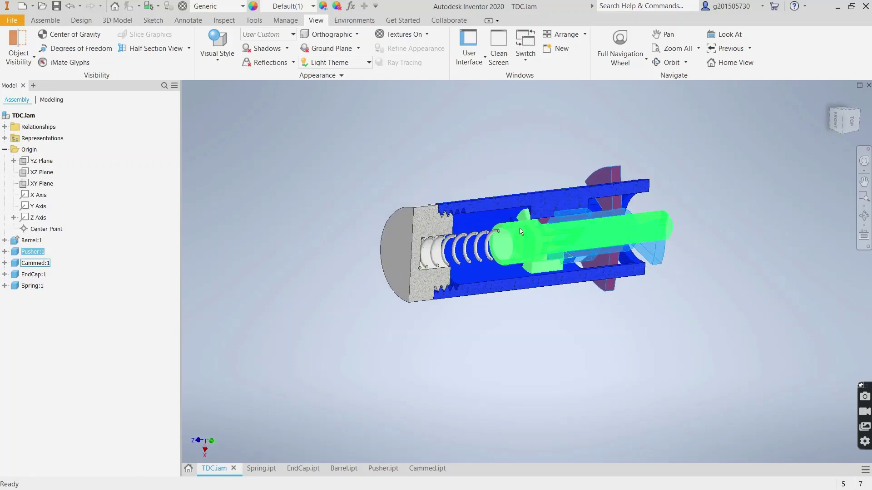
{"action": "scroll", "coordinate": [521, 231], "scroll_direction": "up", "scroll_amount": 3}
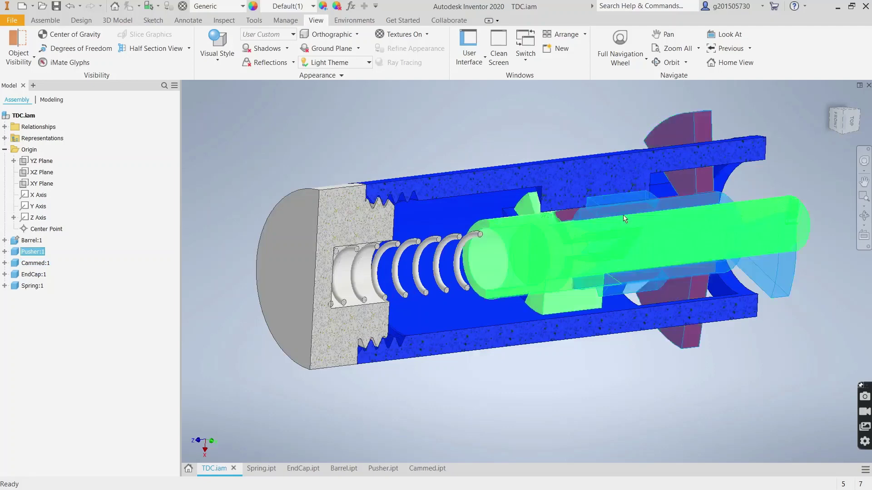
{"action": "right_click", "coordinate": [691, 203]}
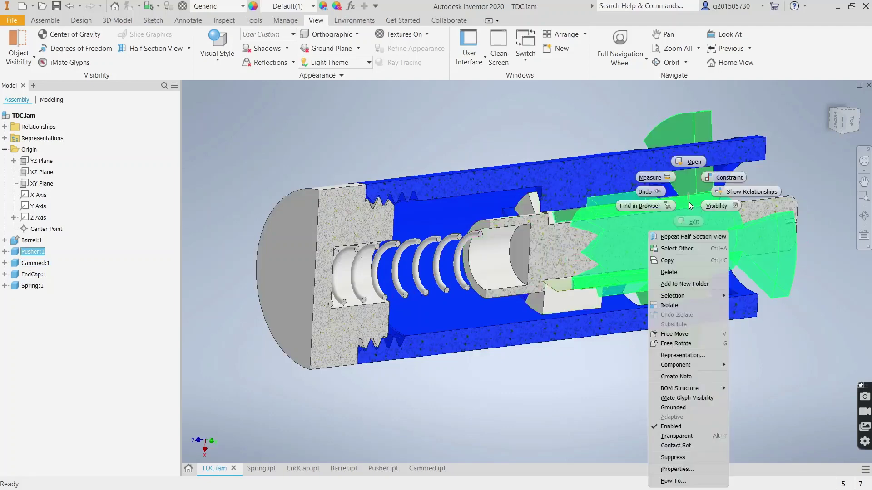
{"action": "left_click", "coordinate": [735, 206]}
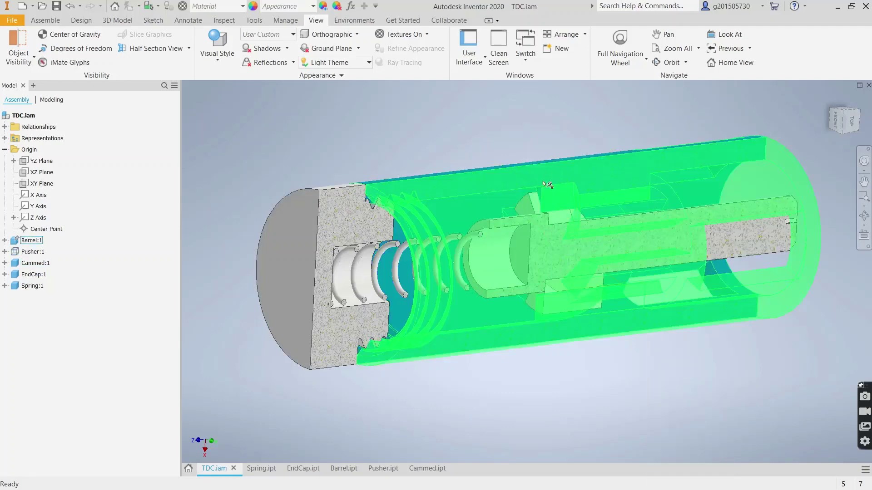
Hide the Cammed component and view the spring and the guides inside the sectioned barrel
{"action": "left_click", "coordinate": [523, 233]}
{"action": "right_click", "coordinate": [523, 230]}
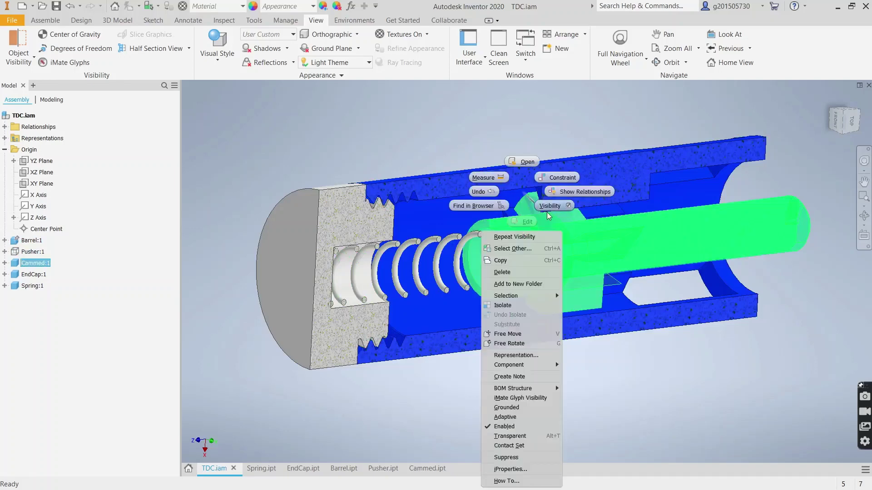
{"action": "left_click", "coordinate": [568, 206]}
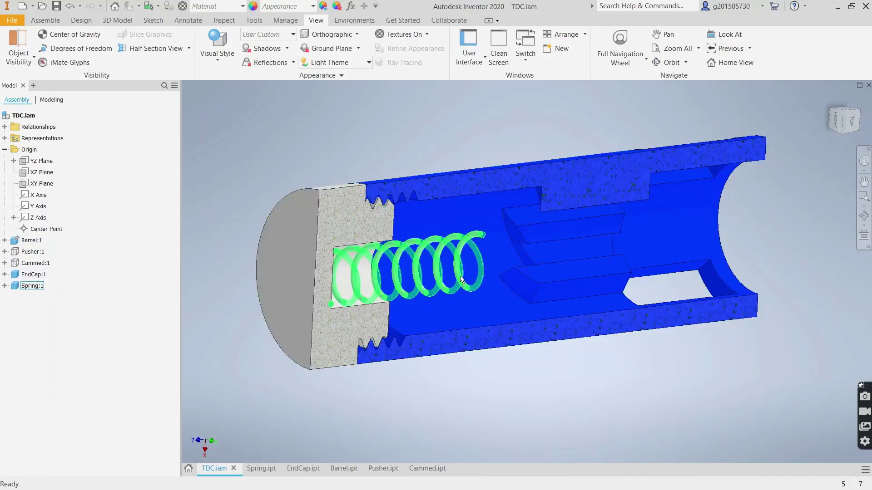
{"action": "middle_click_drag", "start_coordinate": [491, 277], "coordinate": [531, 264], "text": "shift"}
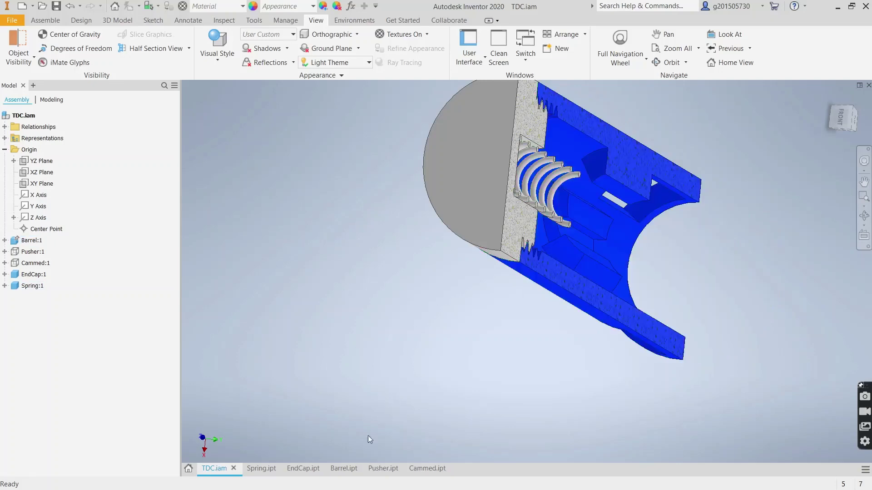
Switch to the Barrel part and set its visual style to Shaded with Edges
{"action": "left_click", "coordinate": [338, 469]}
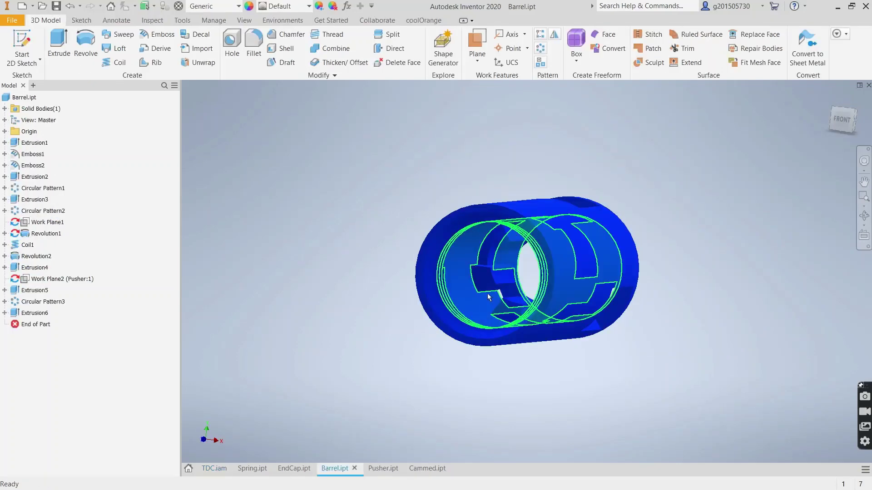
{"action": "left_click", "coordinate": [245, 20]}
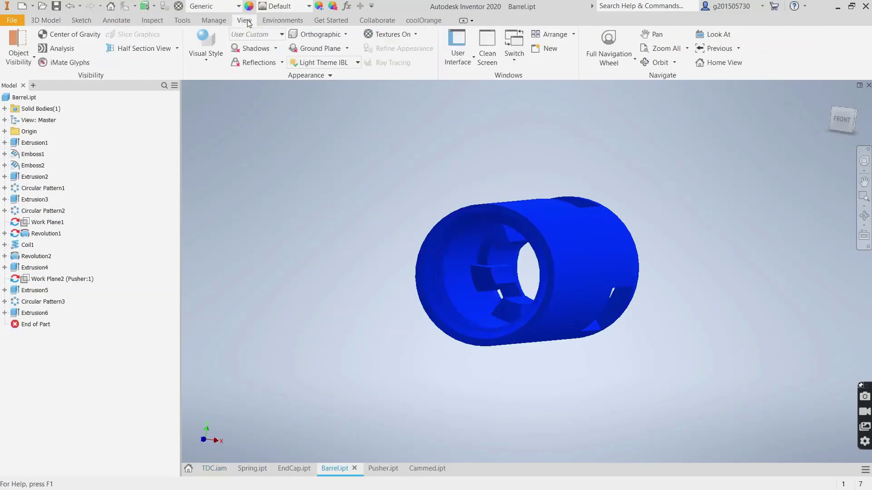
{"action": "left_click", "coordinate": [210, 61]}
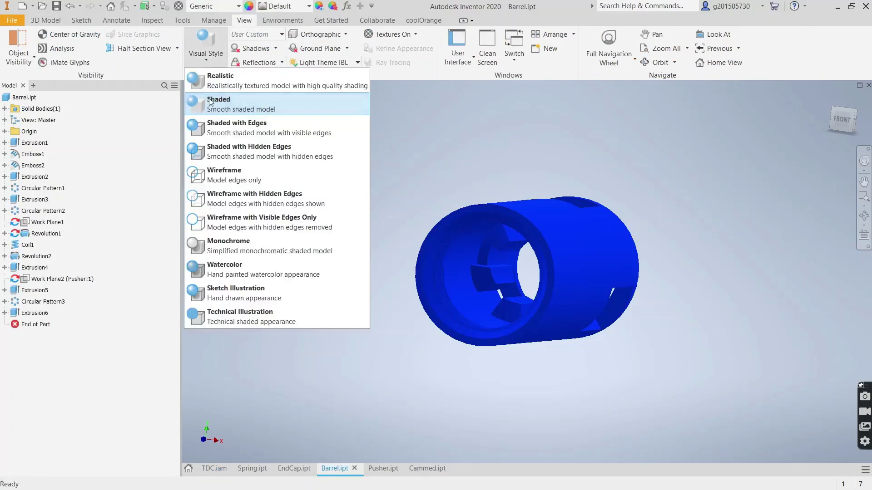
{"action": "left_click", "coordinate": [216, 123]}
Examine the guides and slots inside the Barrel part from its threaded end and return to the sectioned TDC assembly
{"action": "scroll", "coordinate": [501, 311], "scroll_direction": "up", "scroll_amount": 3}
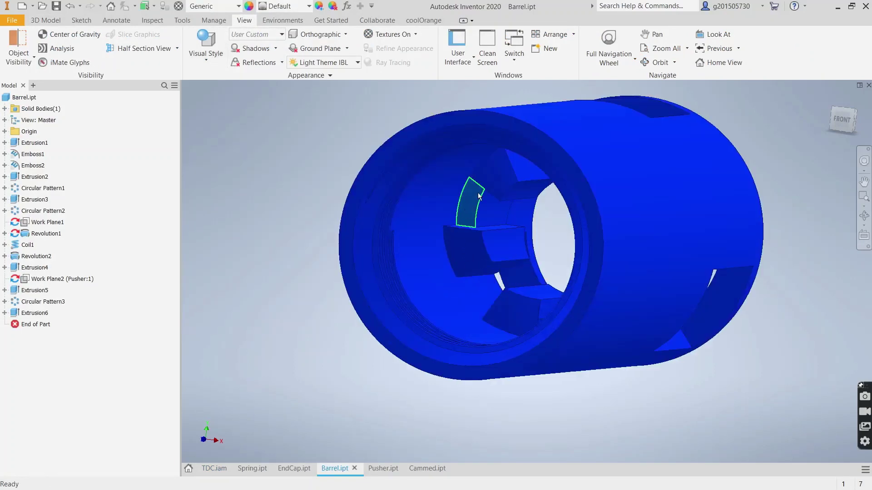
{"action": "middle_click_drag", "start_coordinate": [471, 265], "coordinate": [461, 282], "text": "shift"}
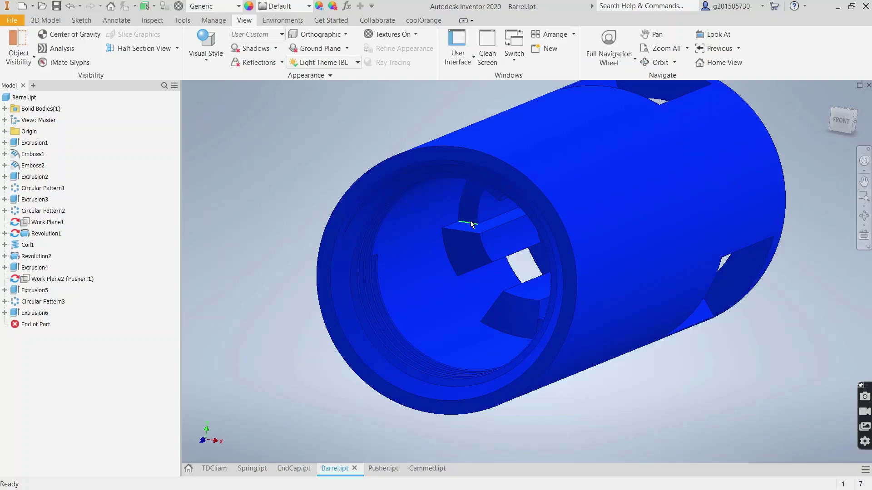
{"action": "mouse_move", "coordinate": [471, 221]}
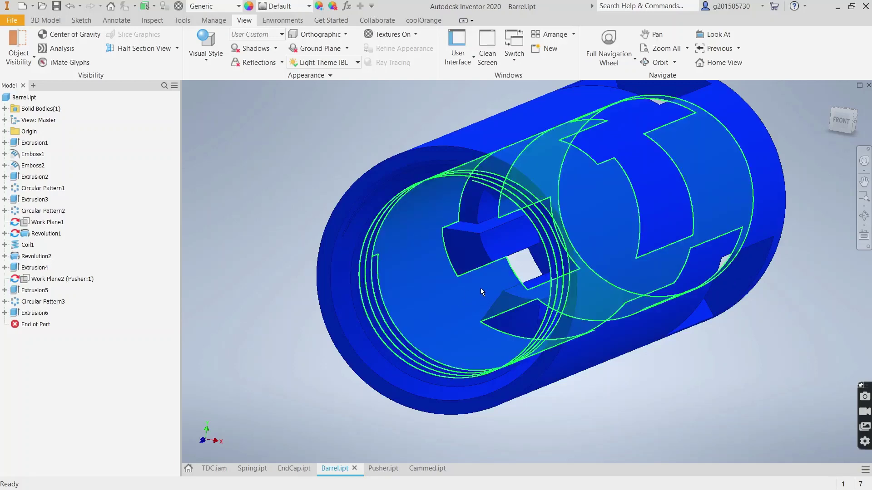
{"action": "middle_click_drag", "start_coordinate": [474, 287], "coordinate": [506, 270], "text": "shift"}
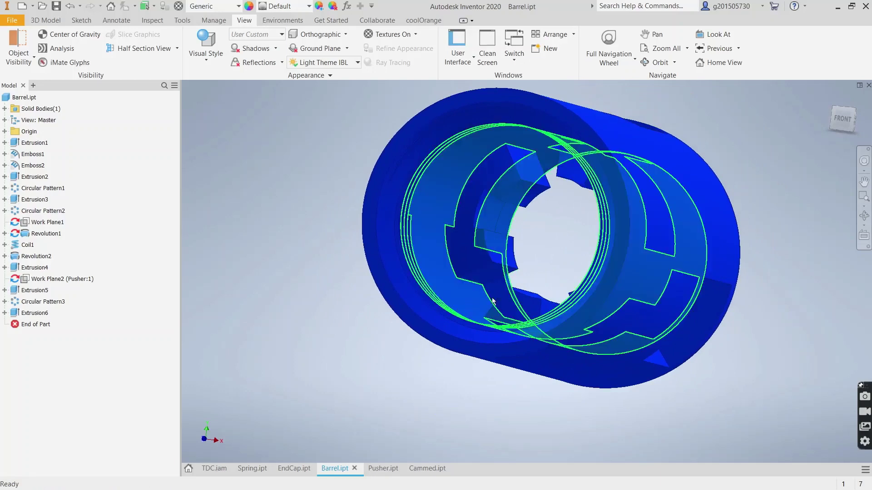
{"action": "middle_click_drag", "start_coordinate": [527, 298], "coordinate": [508, 304], "text": "shift"}
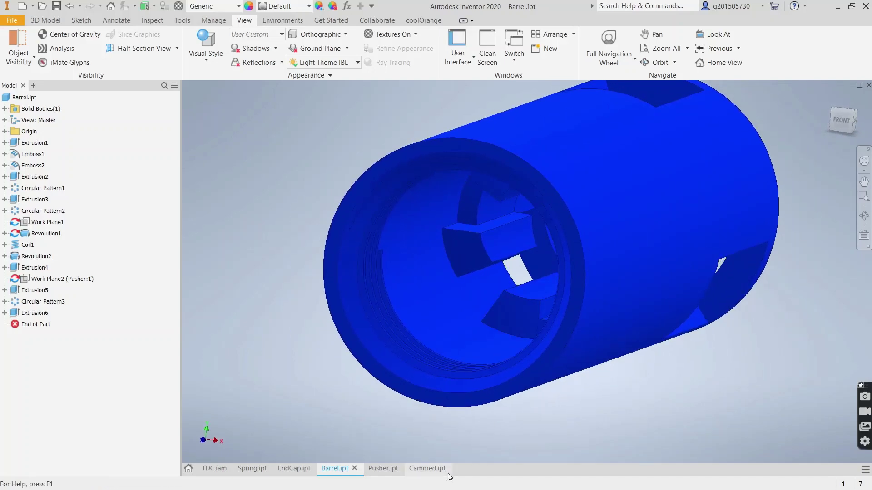
{"action": "left_click", "coordinate": [217, 470]}
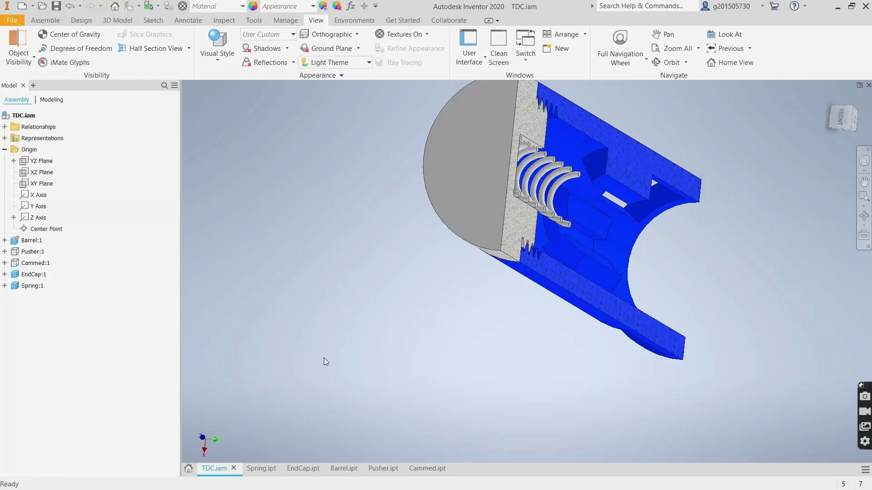
{"action": "middle_click_drag", "start_coordinate": [327, 296], "coordinate": [309, 341]}
{"action": "middle_click_drag", "start_coordinate": [353, 307], "coordinate": [330, 319], "text": "shift"}
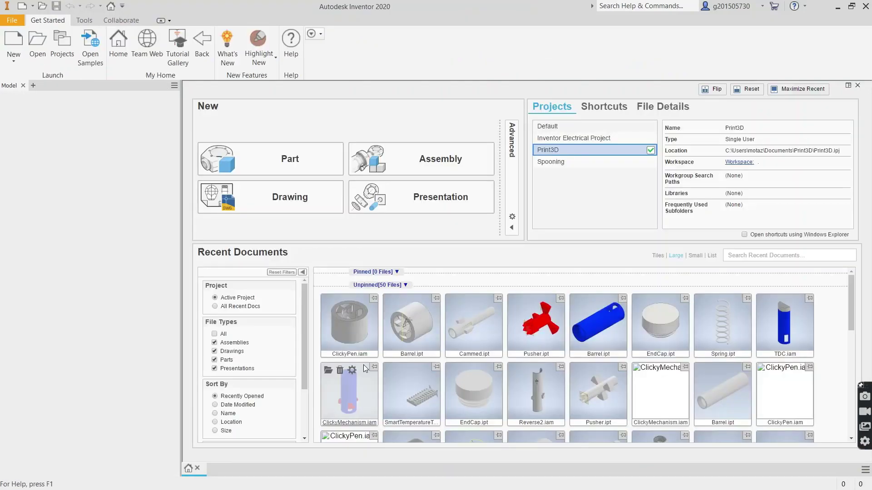
Create a new assembly and add a folder named Reverse9 inside the ClickyMech folder for saving it
{"action": "left_click", "coordinate": [395, 163]}
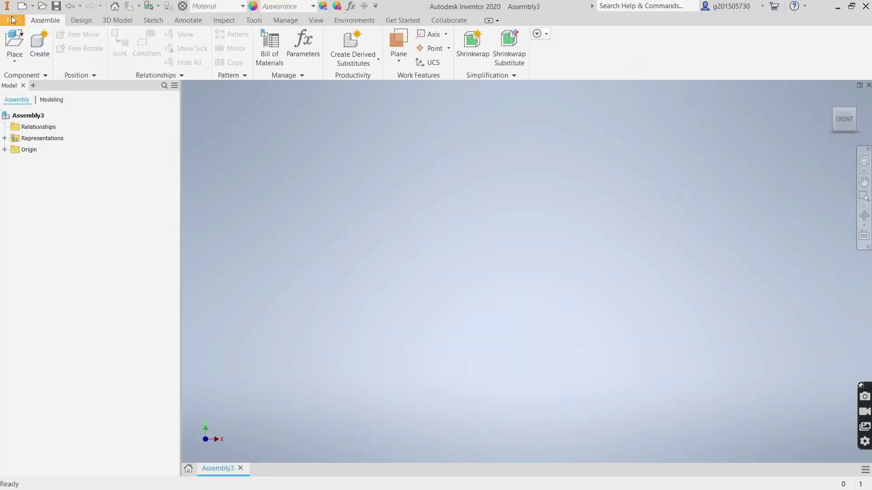
{"action": "left_click", "coordinate": [12, 20]}
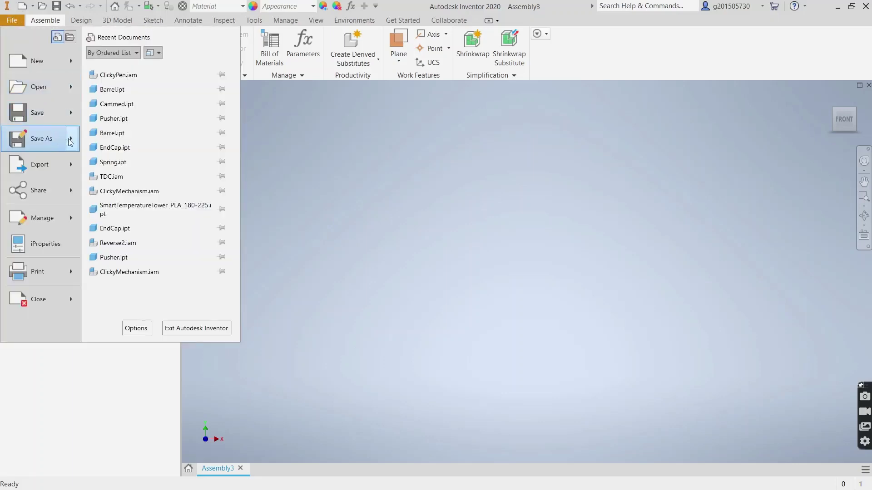
{"action": "mouse_move", "coordinate": [71, 140]}
{"action": "left_click", "coordinate": [136, 78]}
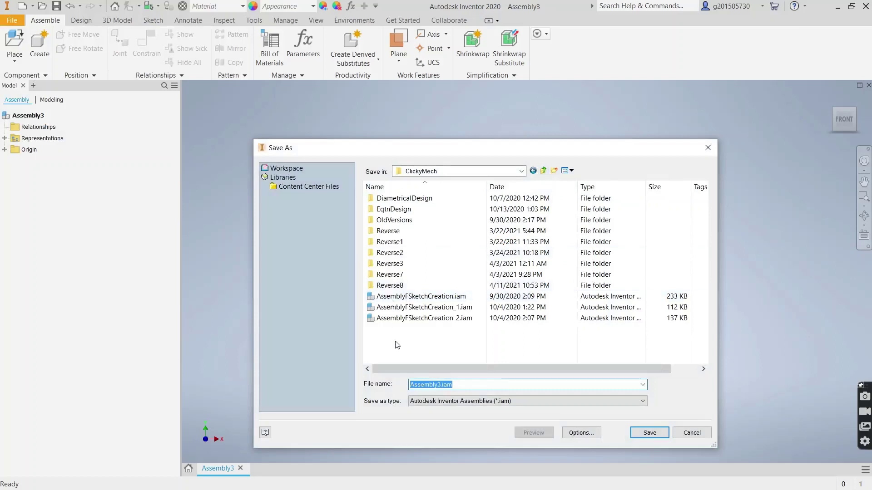
{"action": "right_click", "coordinate": [396, 180]}
{"action": "mouse_move", "coordinate": [467, 315]}
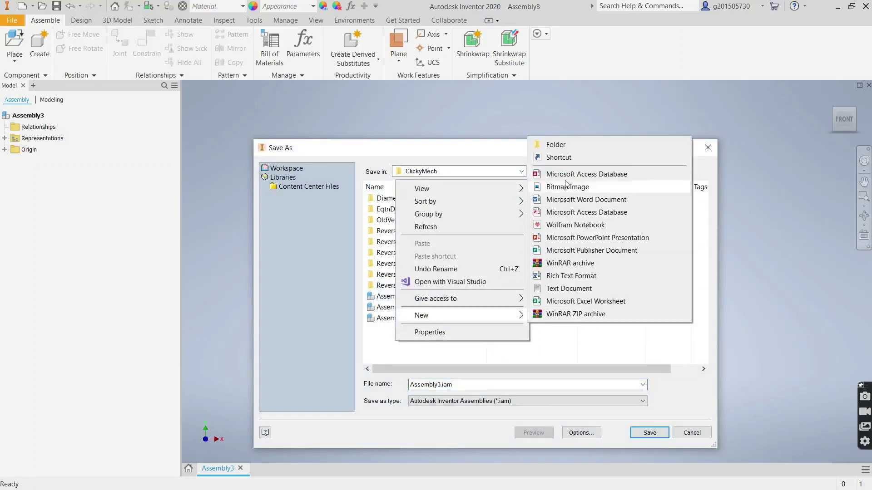
{"action": "left_click", "coordinate": [554, 144]}
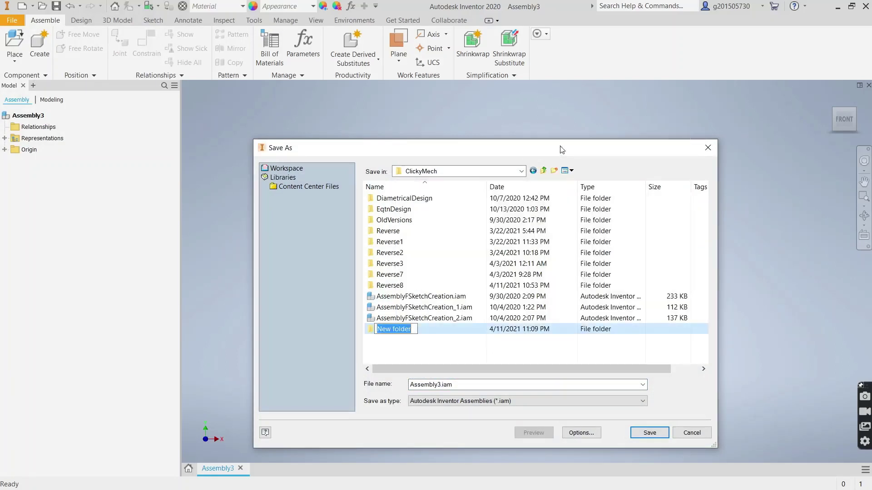
{"action": "type", "text": "Revere"}
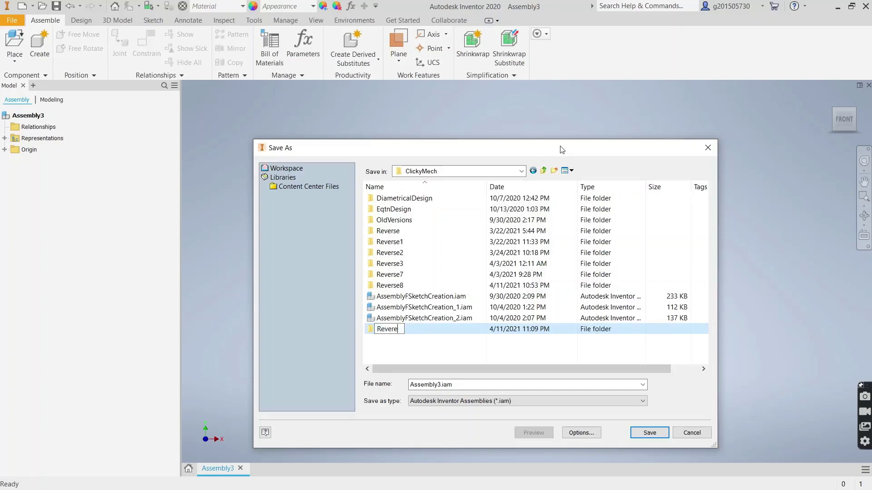
{"action": "key", "text": "BackSpace"}
{"action": "type", "text": "se9"}
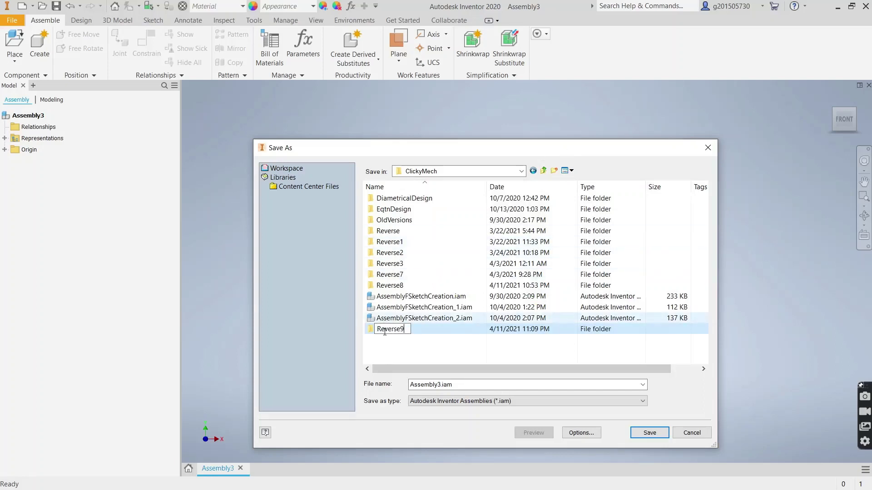
{"action": "key", "text": "Return"}
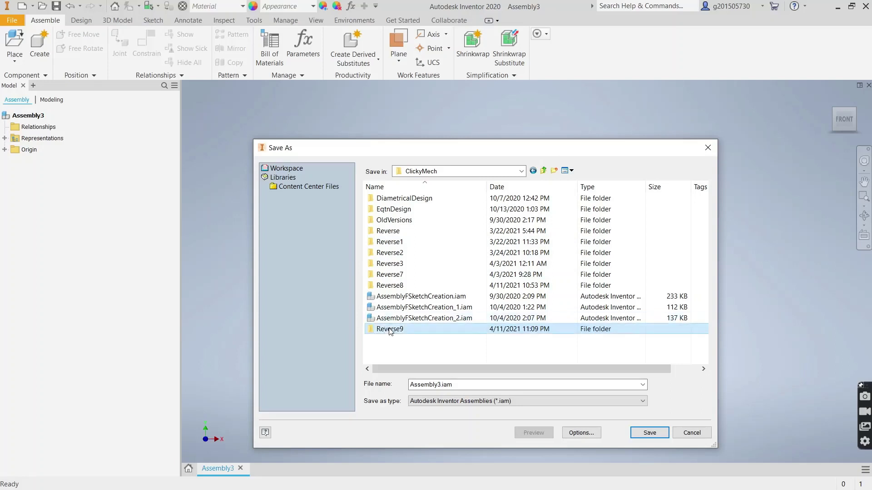
Save the new assembly as ClickyPen.iam in the Reverse9 folder
{"action": "double_click", "coordinate": [390, 330]}
{"action": "left_click_drag", "start_coordinate": [437, 384], "coordinate": [303, 384]}
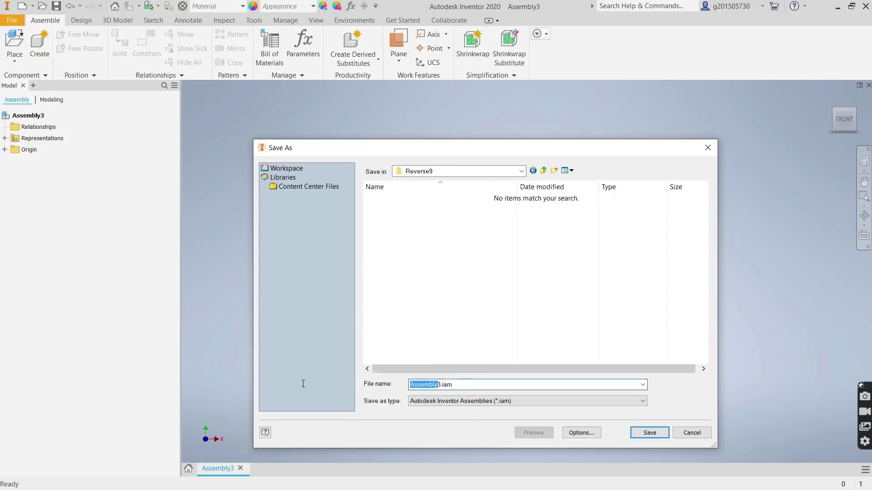
{"action": "key", "text": "Delete"}
{"action": "key", "text": "Delete"}
{"action": "type", "text": "Clicky"}
{"action": "left_click", "coordinate": [645, 432]}
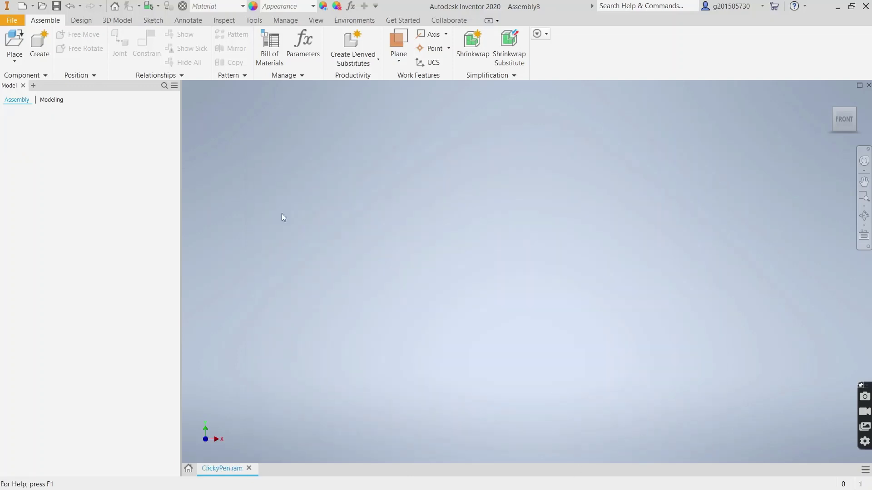
Create an in-place component named Barrel from the Standard.ipt template on the assembly's origin XY Plane
{"action": "left_click", "coordinate": [40, 42]}
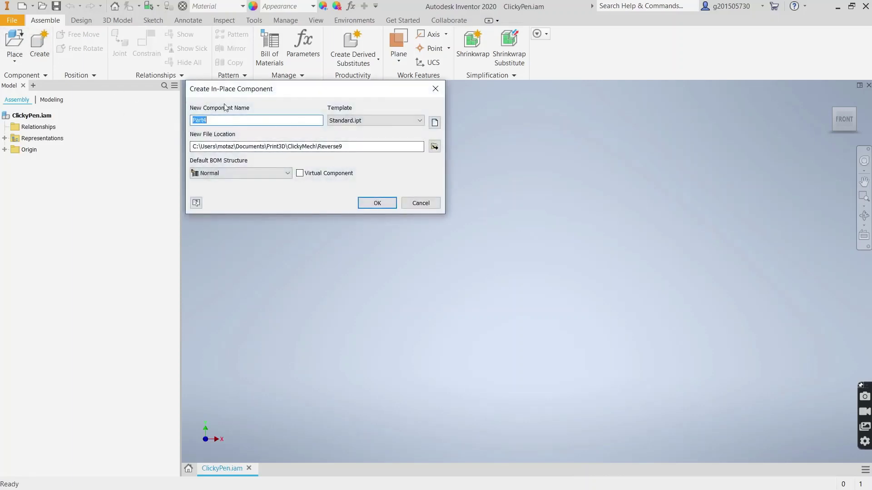
{"action": "type", "text": "Barrel"}
{"action": "left_click", "coordinate": [377, 203]}
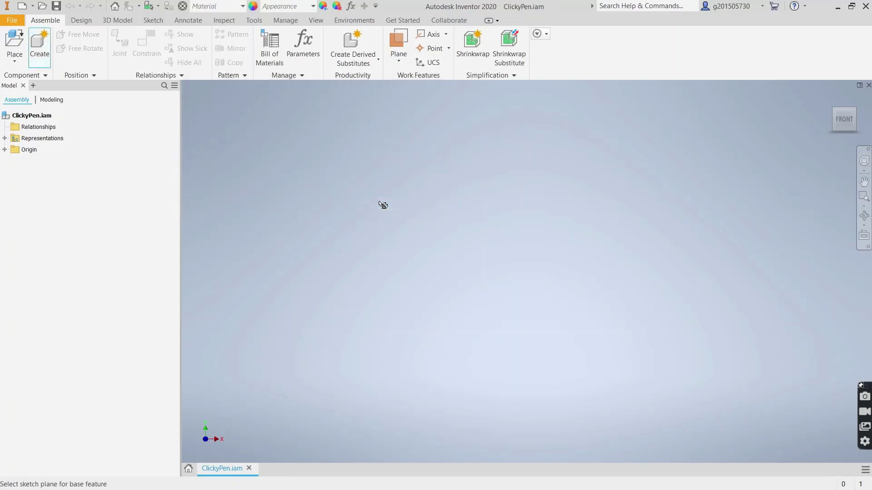
{"action": "left_click", "coordinate": [5, 150]}
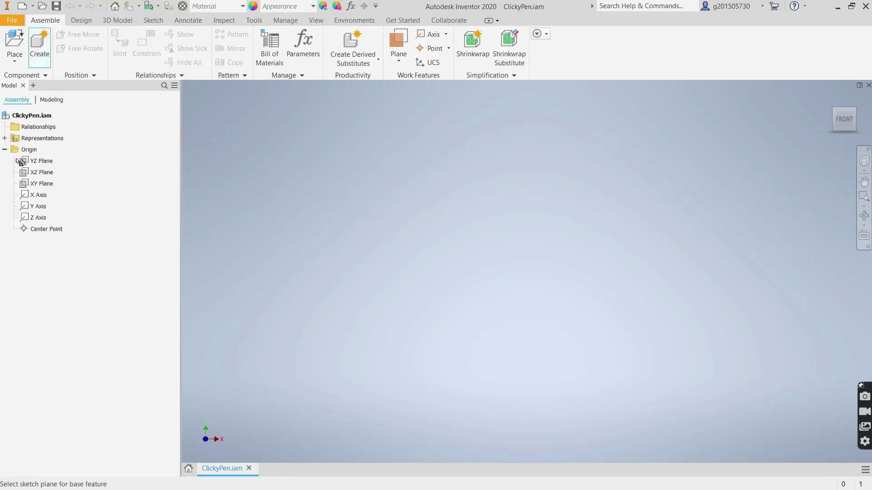
{"action": "left_click", "coordinate": [37, 183]}
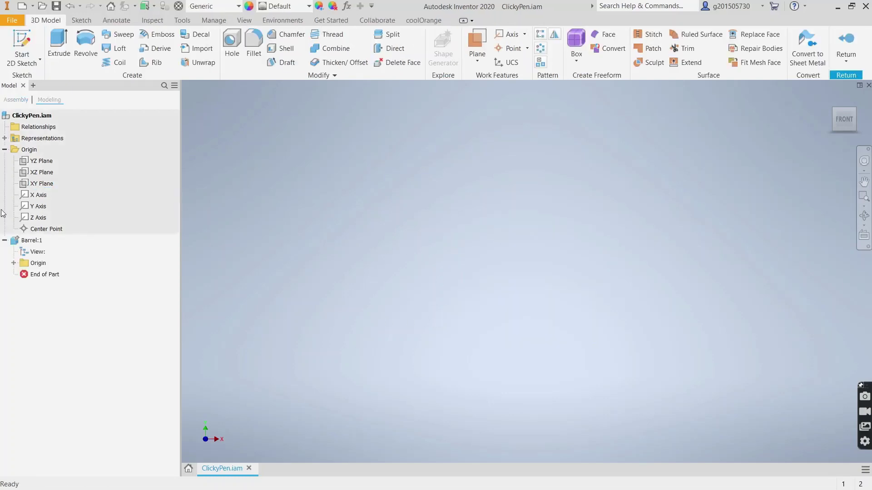
Sketch two concentric circles about 27 mm and 21 mm in diameter, centred on the origin of the Barrel's XY plane
{"action": "left_click", "coordinate": [23, 45]}
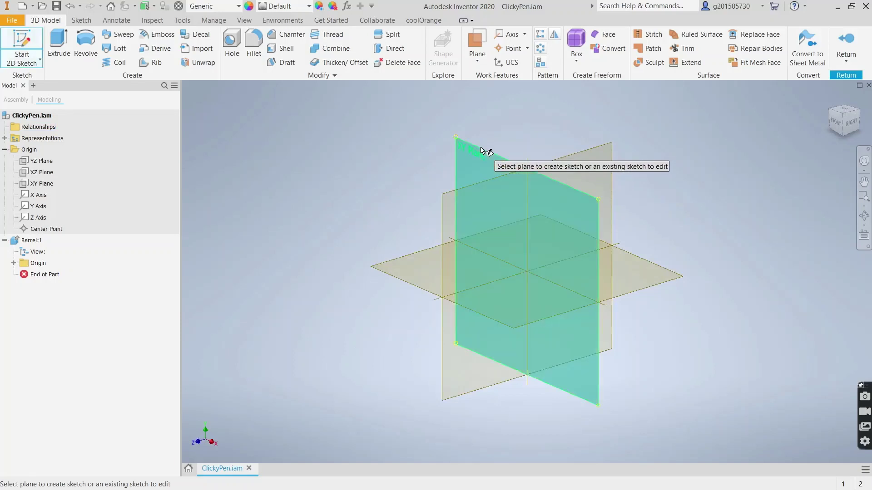
{"action": "left_click", "coordinate": [481, 149]}
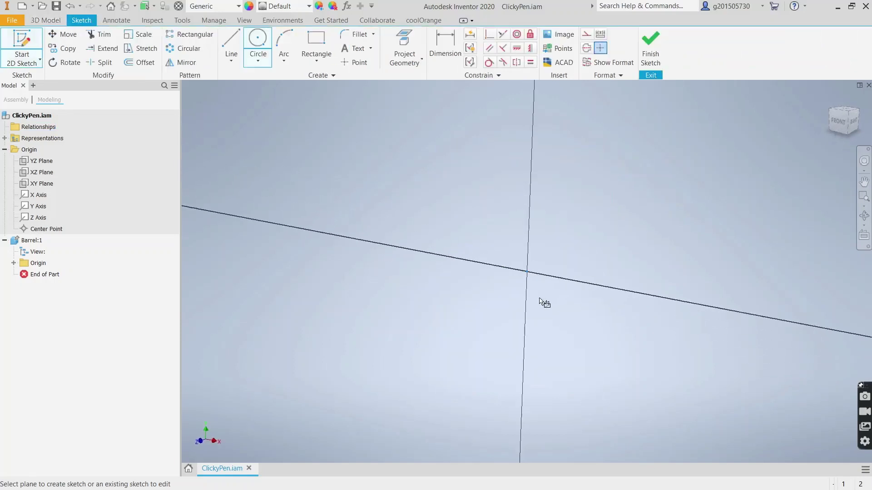
{"action": "left_click", "coordinate": [258, 39]}
{"action": "left_click", "coordinate": [526, 271]}
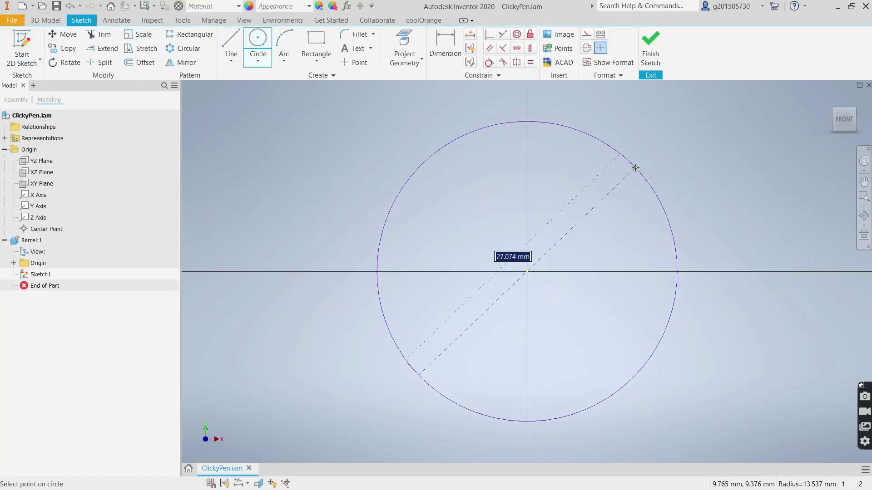
{"action": "left_click", "coordinate": [635, 168]}
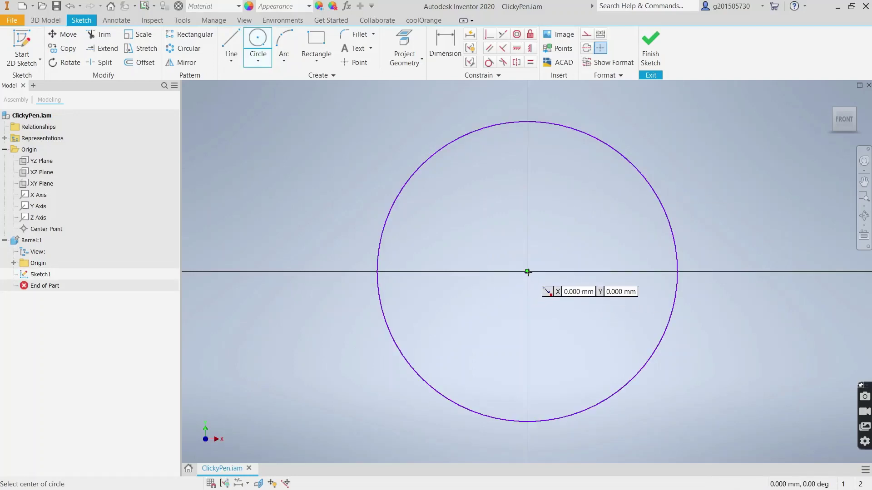
{"action": "left_click", "coordinate": [527, 271]}
{"action": "left_click", "coordinate": [597, 181]}
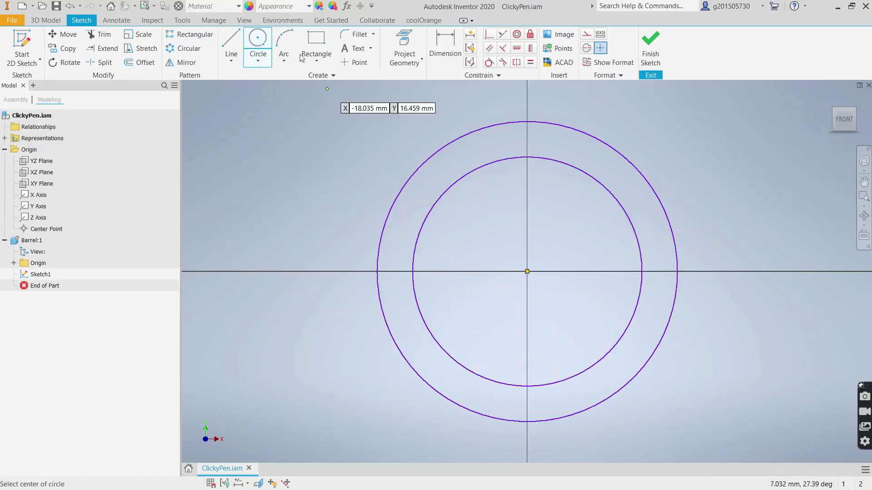
Dimension the inner circle's diameter with the named parameter BrrID=18
{"action": "left_click", "coordinate": [445, 46]}
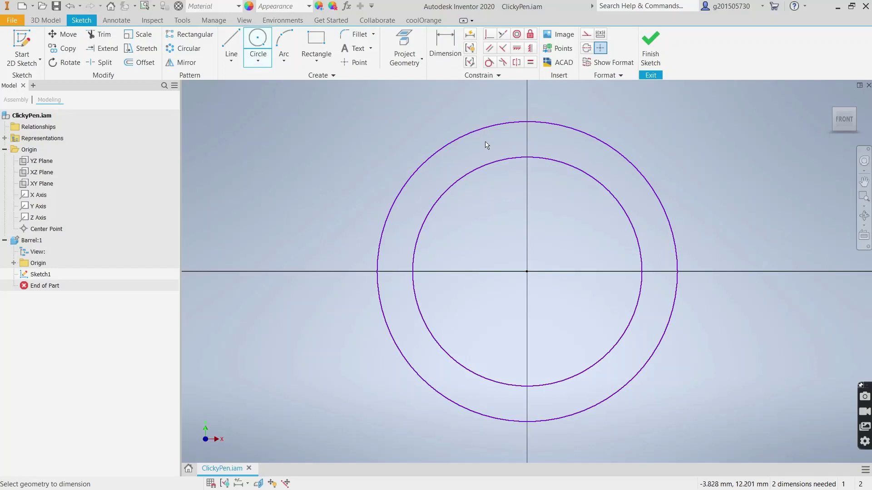
{"action": "left_click", "coordinate": [490, 164]}
{"action": "left_click", "coordinate": [502, 208]}
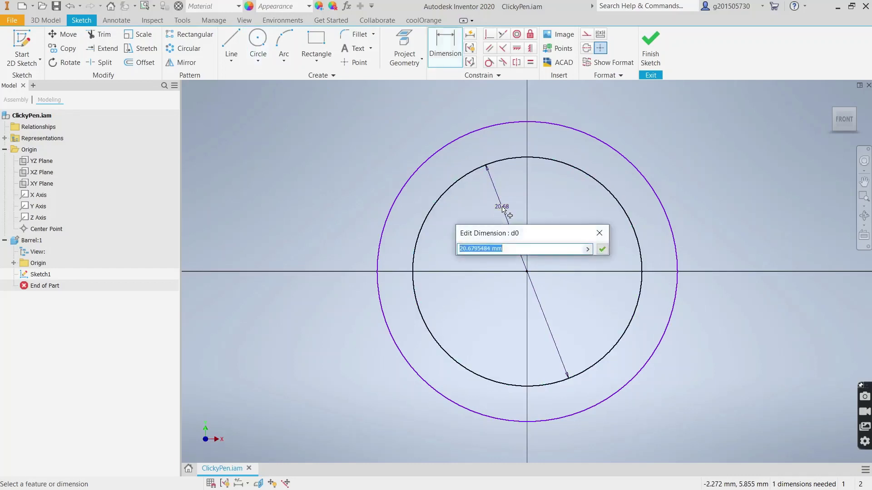
{"action": "type", "text": "BrrID=18"}
{"action": "key", "text": "Return"}
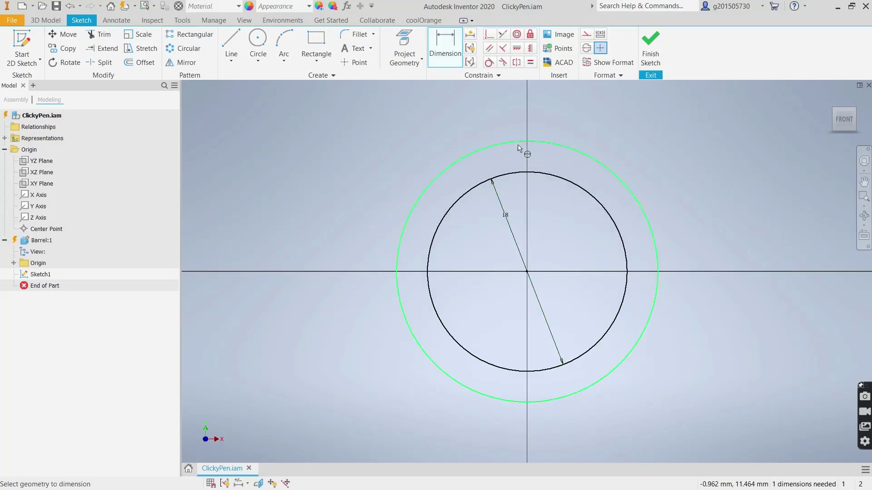
Dimension the outer circle's diameter with the named parameter BrrlOD=24
{"action": "left_click", "coordinate": [521, 143]}
{"action": "left_click", "coordinate": [492, 136]}
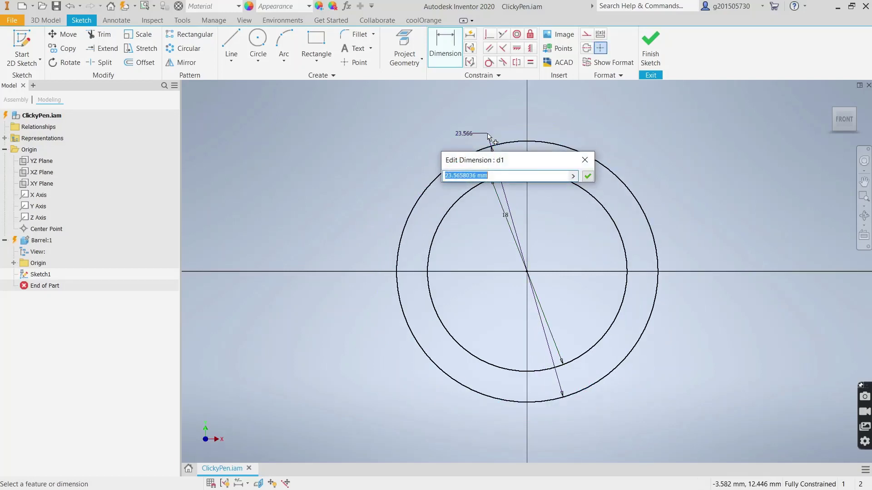
{"action": "type", "text": "BrrlOD=24"}
{"action": "key", "text": "Return"}
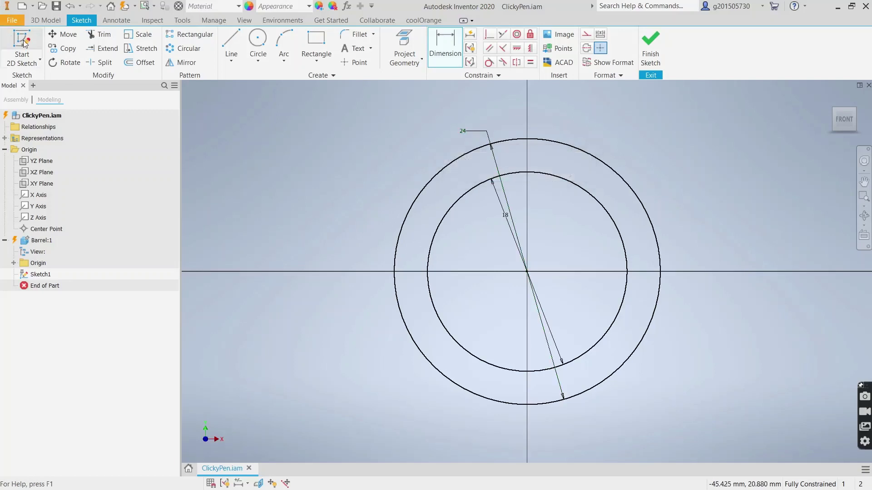
Extrude the ring profile between the two circles 18 mm to form the Barrel's tube
{"action": "left_click", "coordinate": [45, 20]}
{"action": "left_click", "coordinate": [59, 45]}
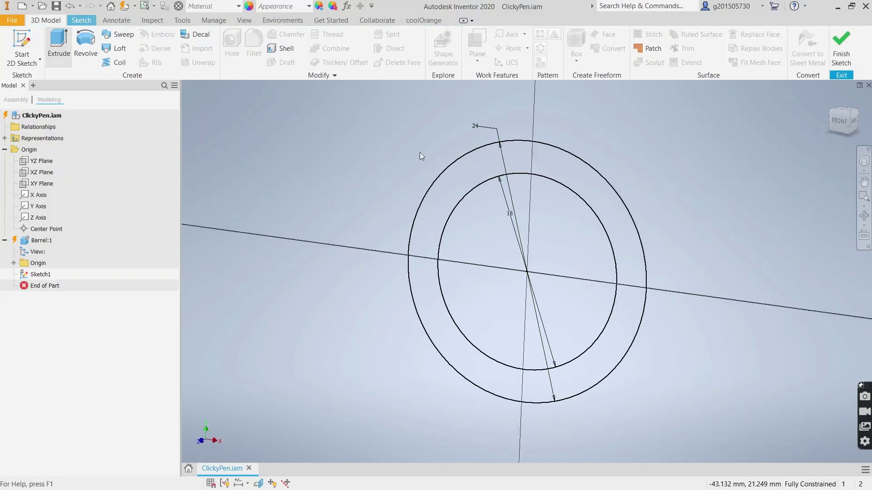
{"action": "left_click", "coordinate": [478, 162]}
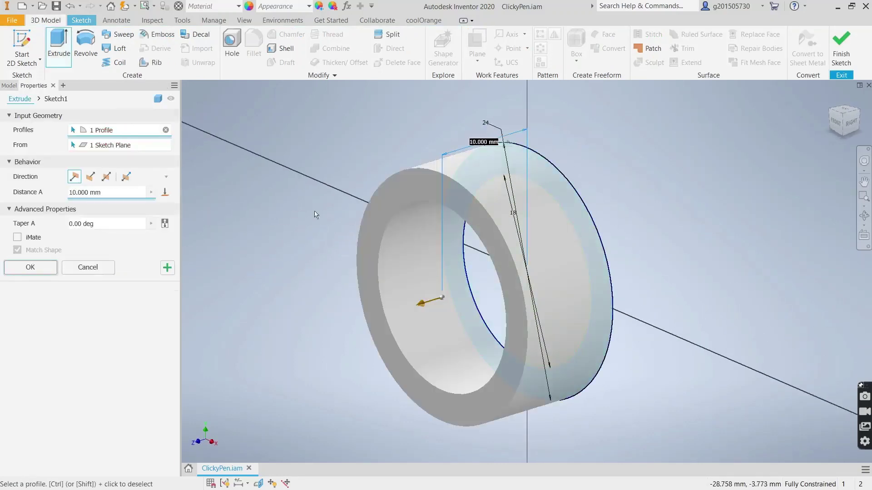
{"action": "left_click_drag", "start_coordinate": [110, 194], "coordinate": [9, 178]}
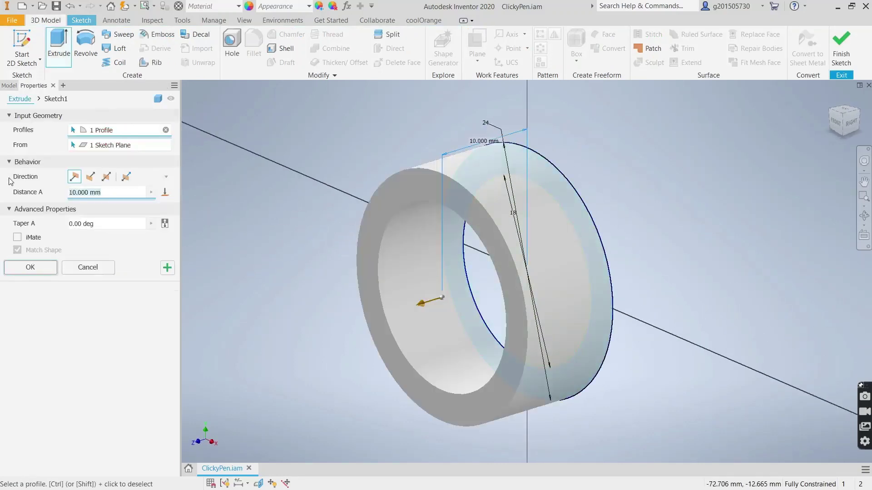
{"action": "type", "text": "18"}
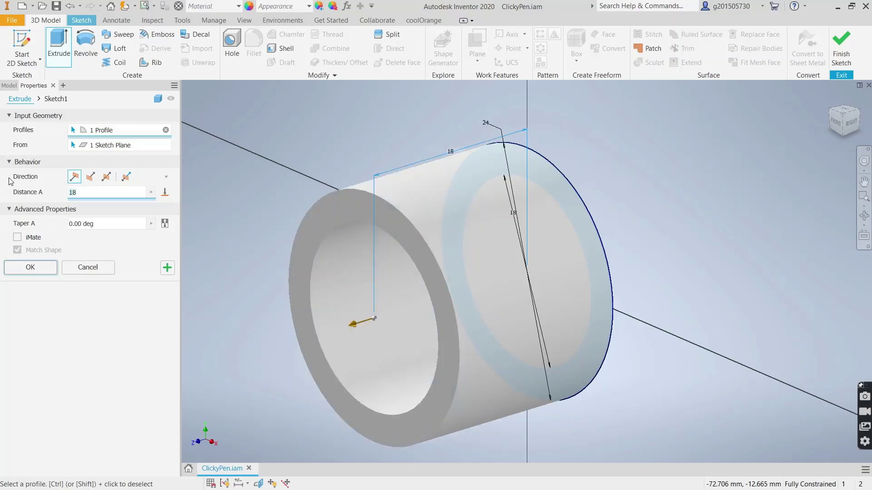
{"action": "left_click", "coordinate": [30, 268]}
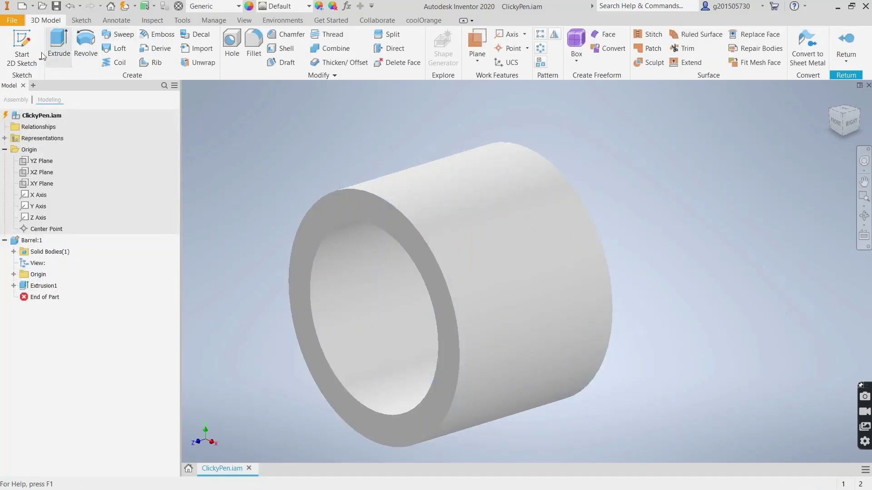
On the Barrel's YZ plane, sketch a right triangle about 7.2 by 3.7 mm from the front edge, its base along the centreline
{"action": "left_click", "coordinate": [23, 46]}
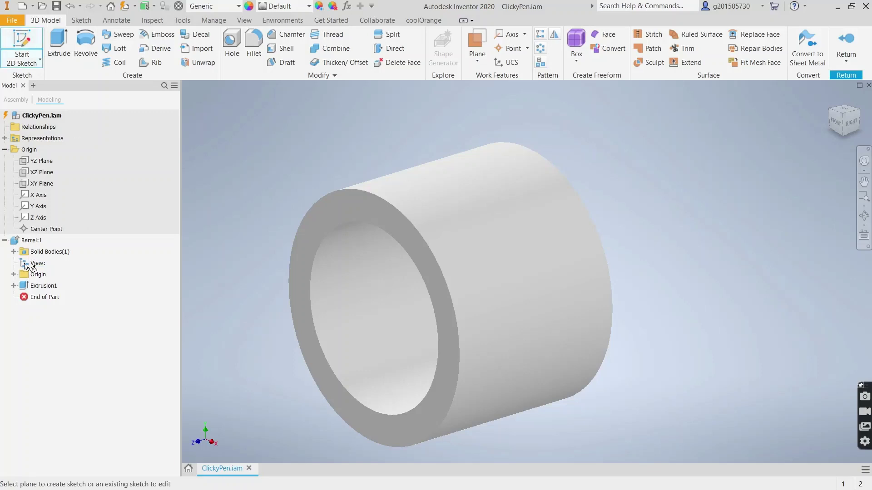
{"action": "left_click", "coordinate": [14, 274]}
{"action": "left_click", "coordinate": [40, 298]}
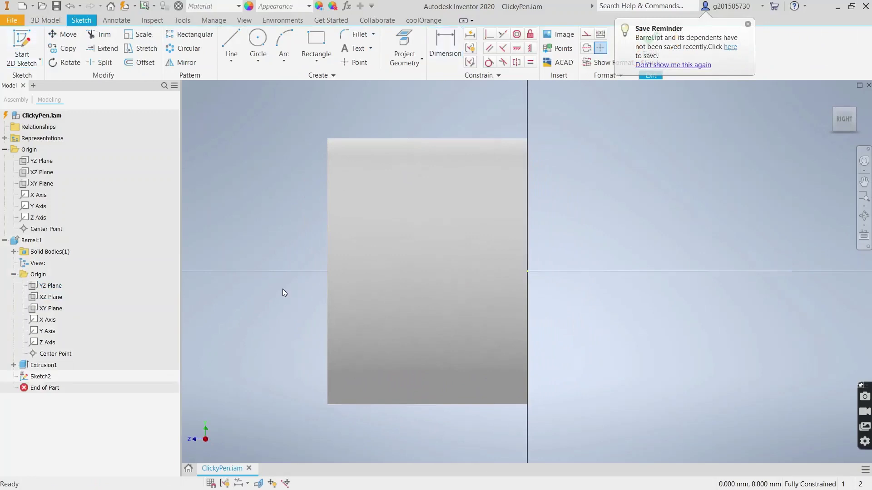
{"action": "left_click", "coordinate": [231, 45]}
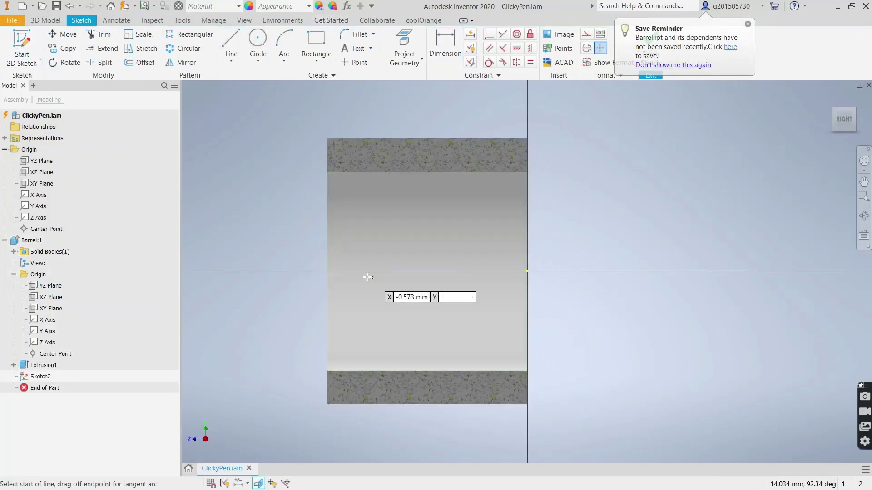
{"action": "left_click", "coordinate": [327, 271]}
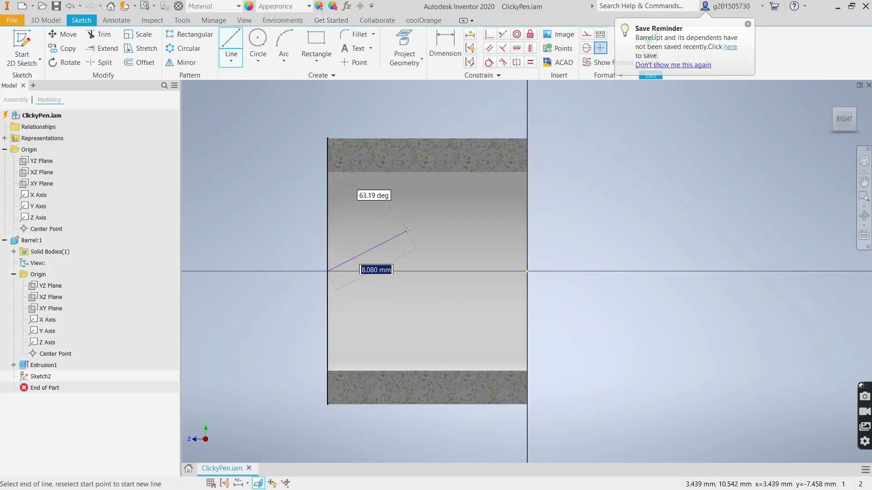
{"action": "left_click", "coordinate": [407, 232]}
{"action": "left_click", "coordinate": [407, 271]}
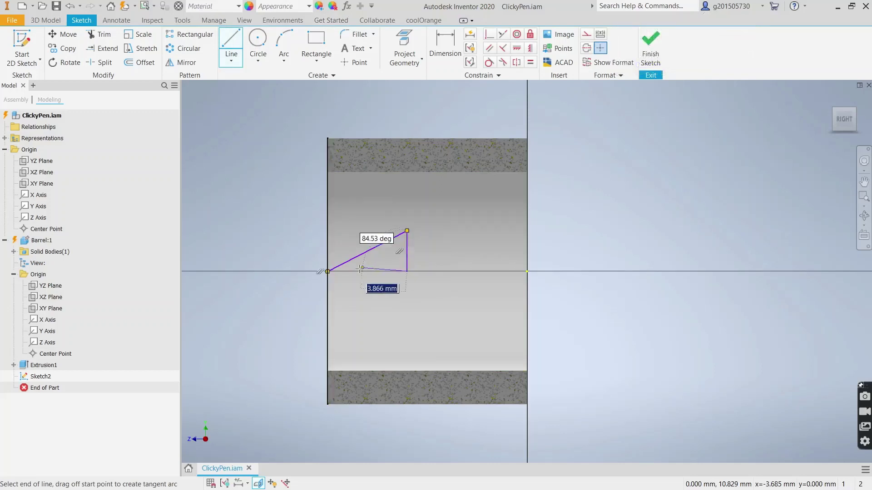
{"action": "left_click", "coordinate": [328, 271]}
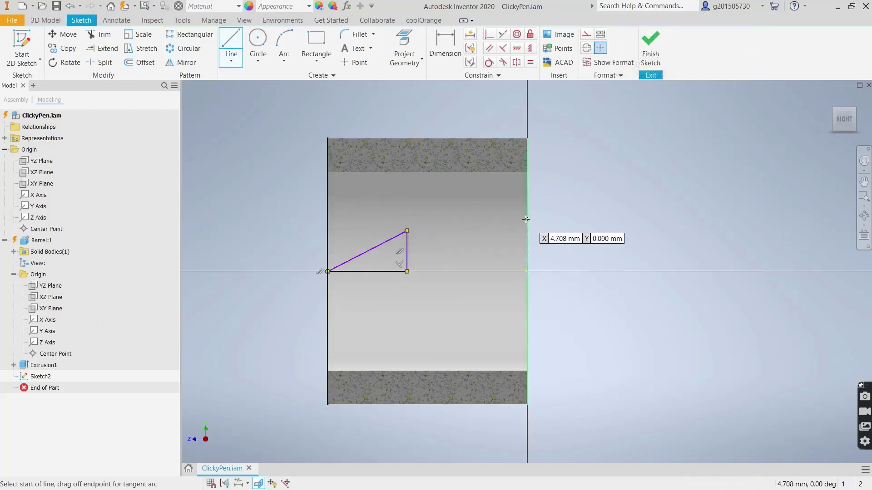
Dimension the angle between the triangle's sloped side and its base as 60 degrees
{"action": "left_click", "coordinate": [445, 46]}
{"action": "left_click", "coordinate": [384, 246]}
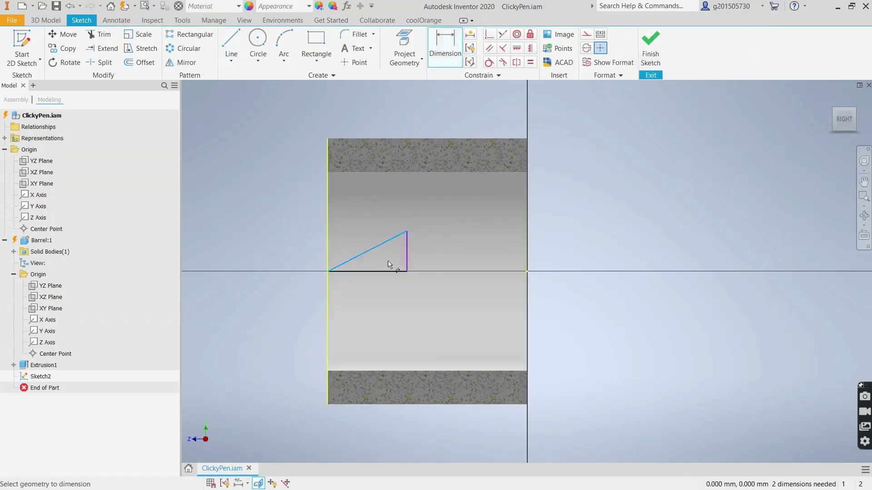
{"action": "left_click", "coordinate": [395, 271]}
{"action": "left_click", "coordinate": [444, 250]}
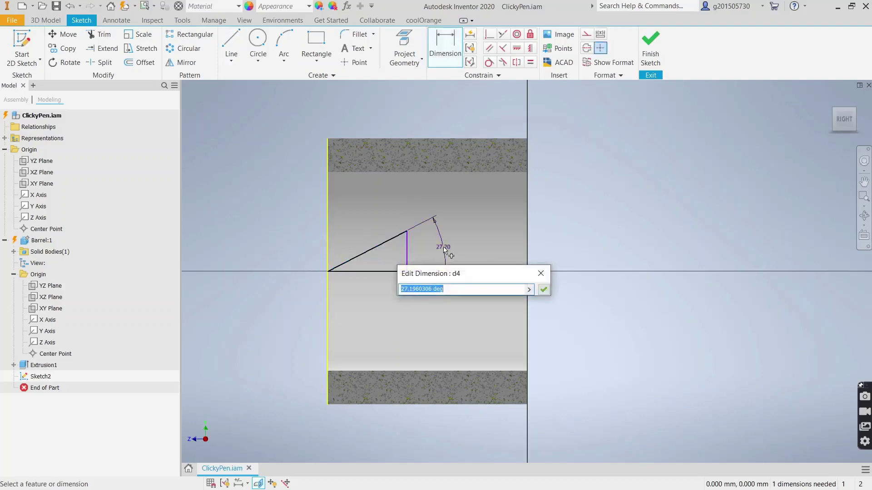
{"action": "type", "text": "60"}
{"action": "key", "text": "Return"}
Dimension the triangle's vertical side with the expression (PI * BrrlID) / 12 and finish the sketch
{"action": "left_click", "coordinate": [381, 245]}
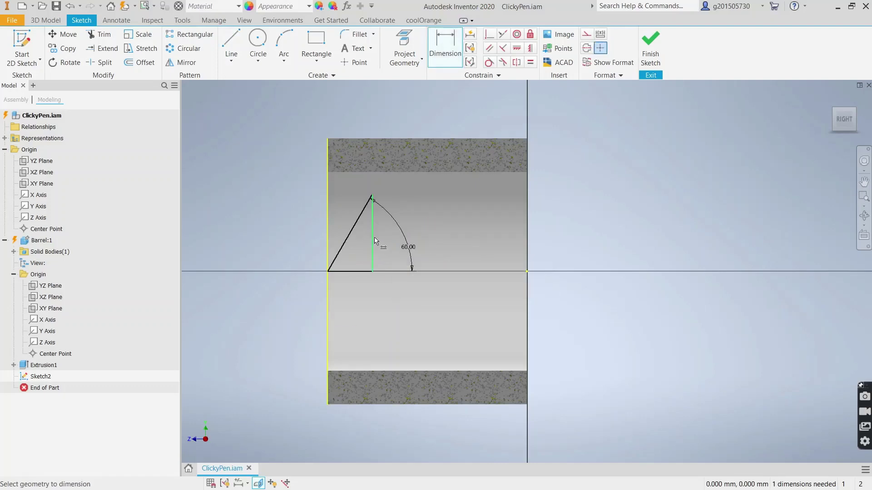
{"action": "left_click", "coordinate": [436, 219]}
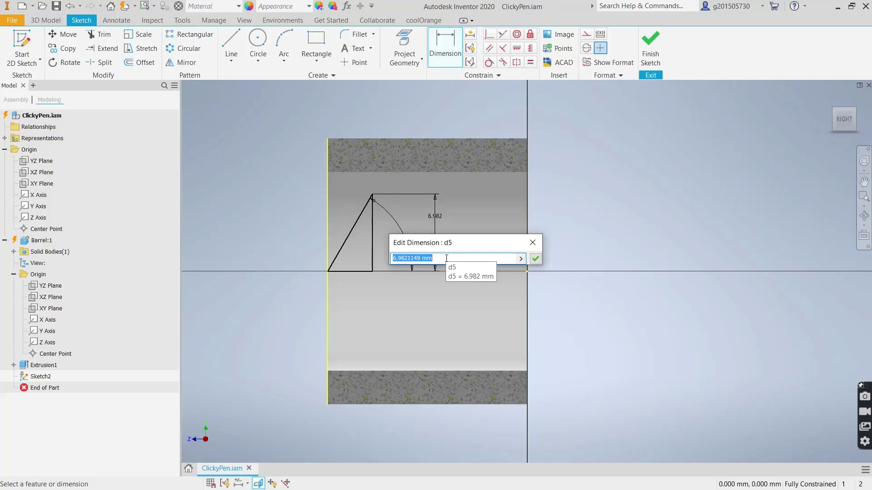
{"action": "type", "text": "(PI * BrrlID) / 12"}
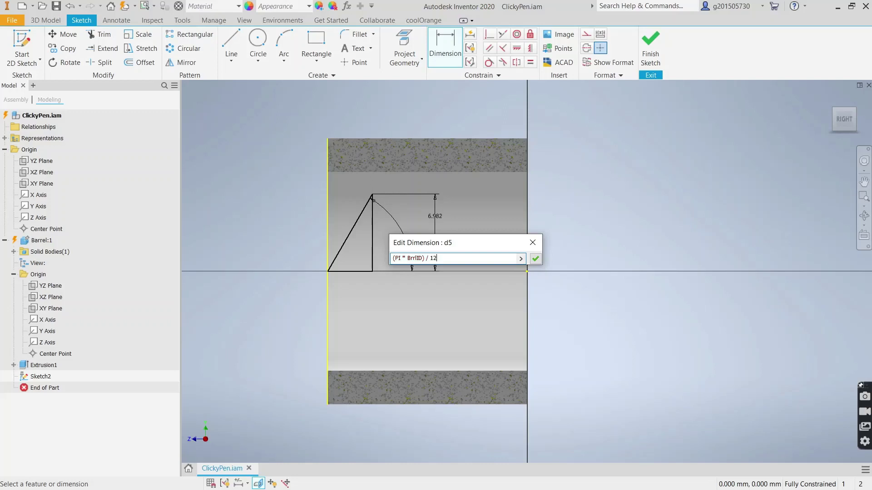
{"action": "left_click", "coordinate": [537, 261]}
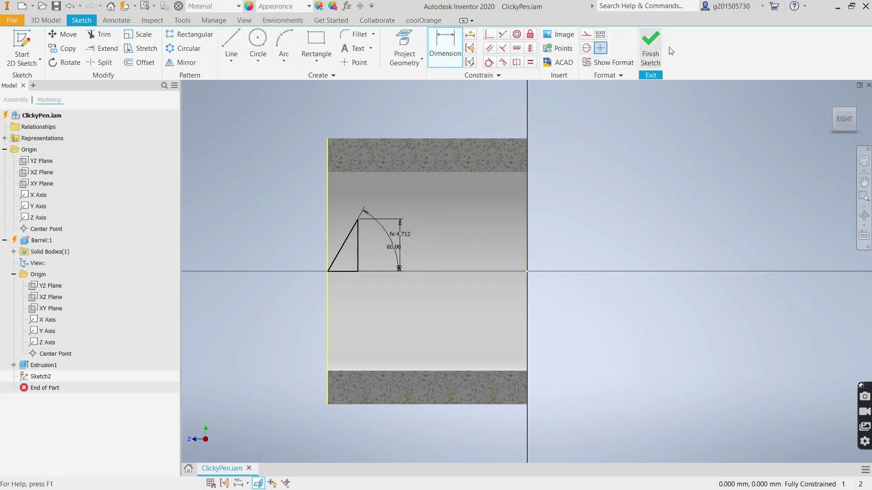
{"action": "left_click", "coordinate": [650, 45]}
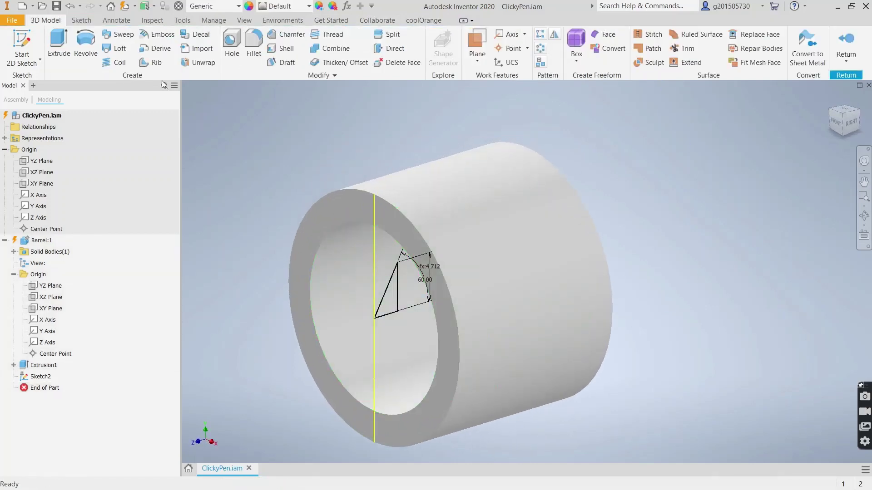
Emboss the triangle onto the Barrel's inner cylindrical face, wrapped to the face, with depth HighCam=3.5
{"action": "left_click", "coordinate": [156, 37]}
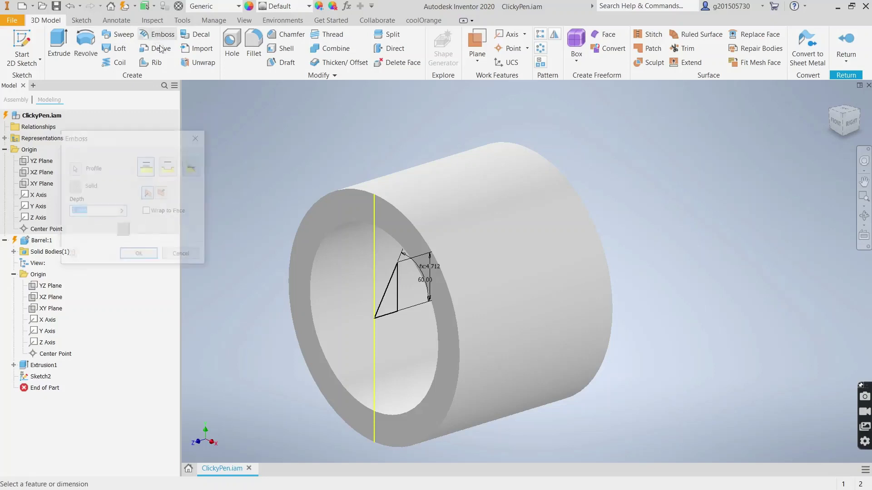
{"action": "left_click", "coordinate": [147, 211]}
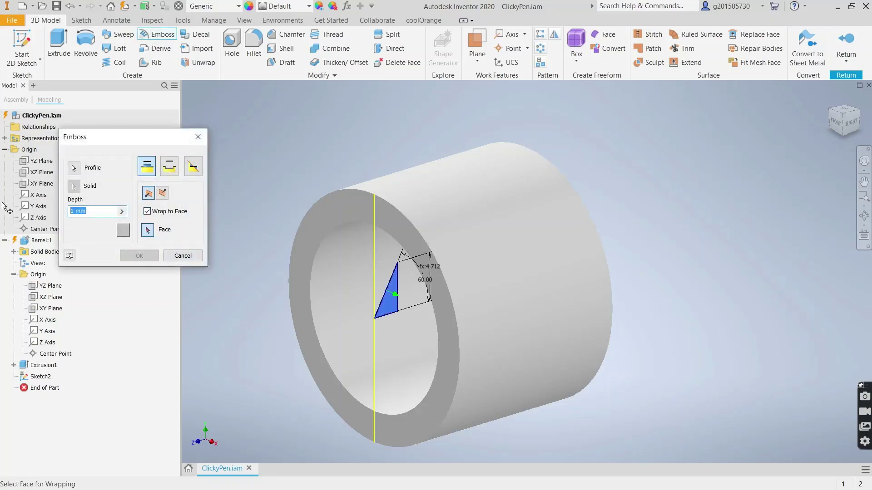
{"action": "type", "text": "HighCam=3.5"}
{"action": "left_click", "coordinate": [333, 258]}
{"action": "left_click", "coordinate": [360, 267]}
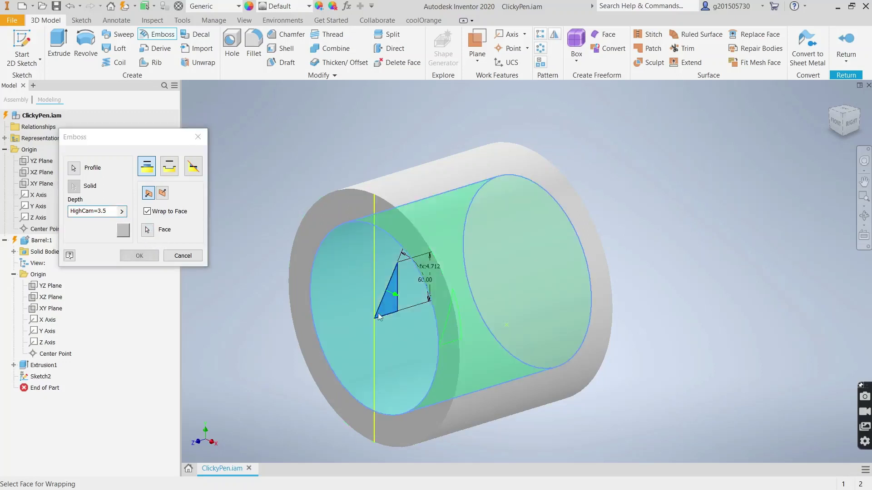
{"action": "left_click", "coordinate": [139, 256]}
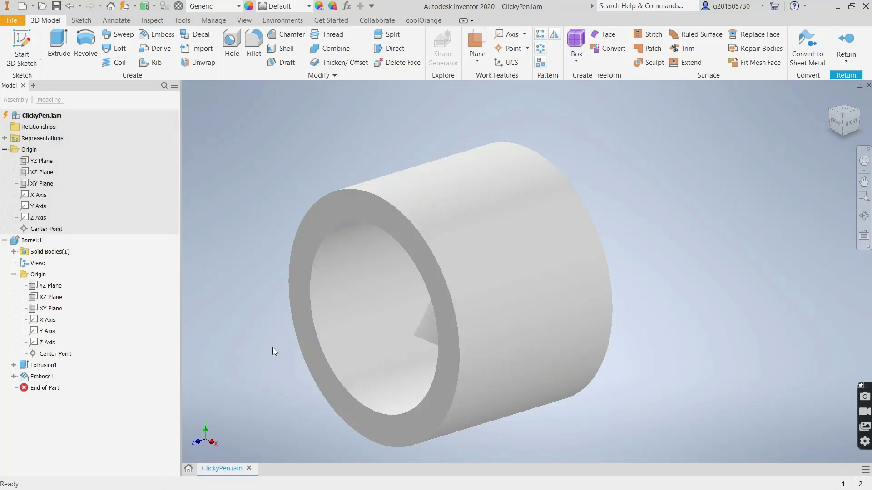
Switch the visual style to shaded with edges and inspect the cam inside the Barrel's bore
{"action": "middle_click_drag", "start_coordinate": [275, 335], "coordinate": [379, 313], "text": "shift"}
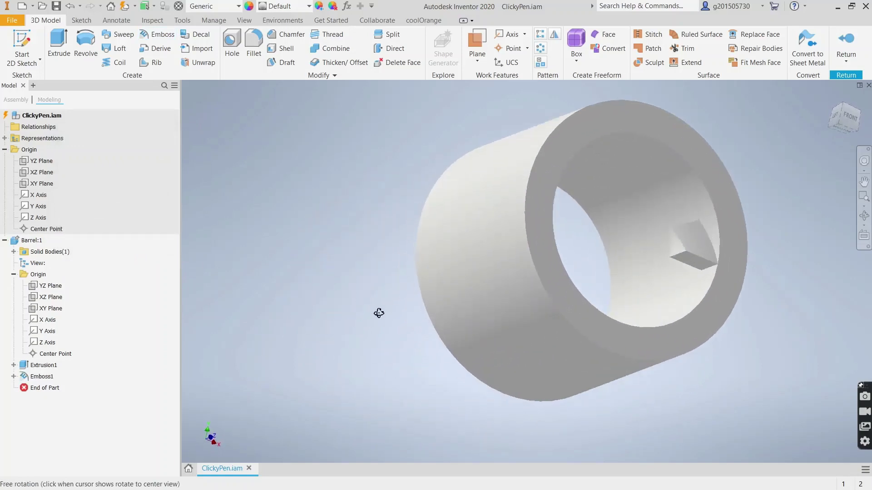
{"action": "left_click", "coordinate": [244, 20]}
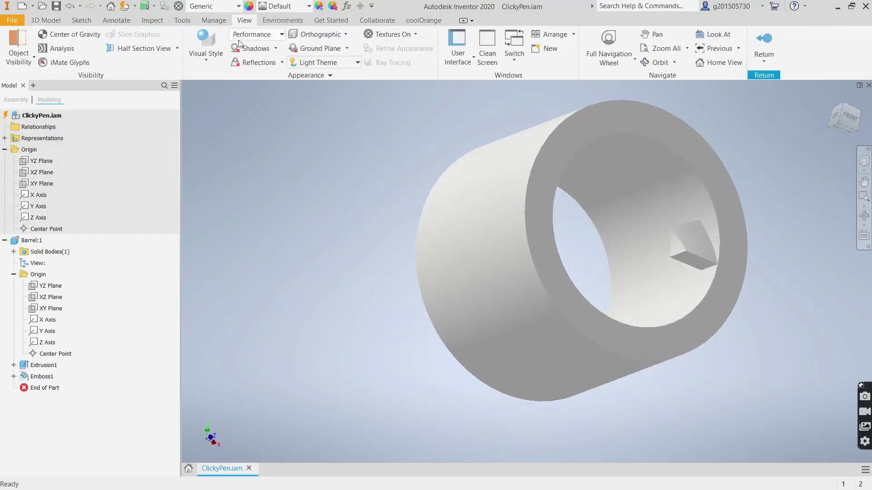
{"action": "left_click", "coordinate": [208, 59]}
{"action": "left_click", "coordinate": [216, 133]}
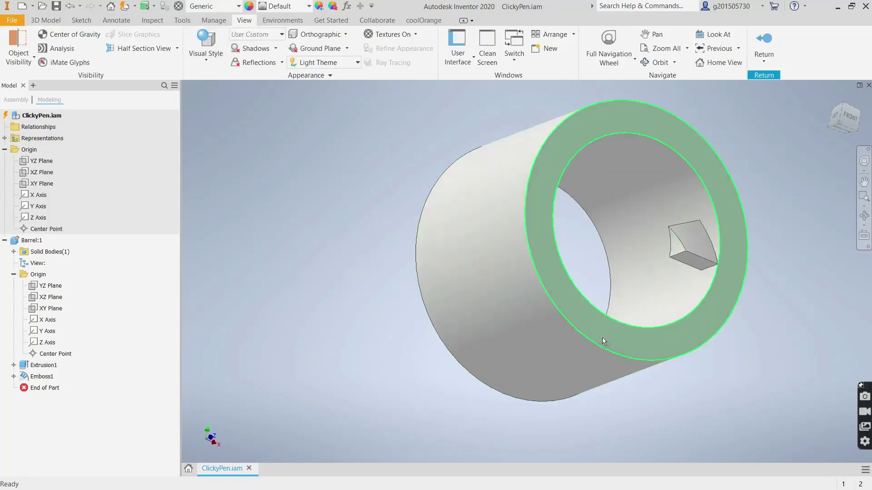
{"action": "scroll", "coordinate": [672, 268], "scroll_direction": "down", "scroll_amount": 2}
{"action": "scroll", "coordinate": [666, 275], "scroll_direction": "up", "scroll_amount": 3}
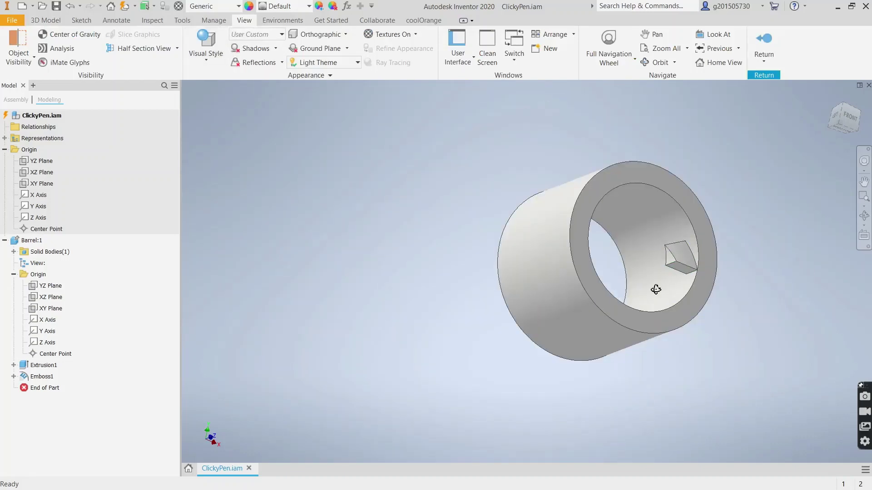
{"action": "middle_click_drag", "start_coordinate": [656, 290], "coordinate": [642, 292], "text": "shift"}
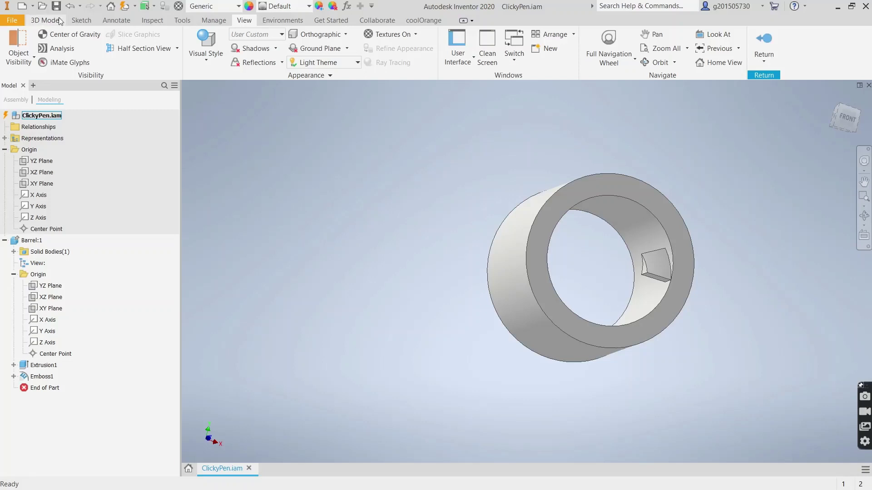
Start a new sketch on the Barrel's YZ plane with the part sliced at the sketch plane
{"action": "left_click", "coordinate": [77, 19]}
{"action": "left_click", "coordinate": [18, 39]}
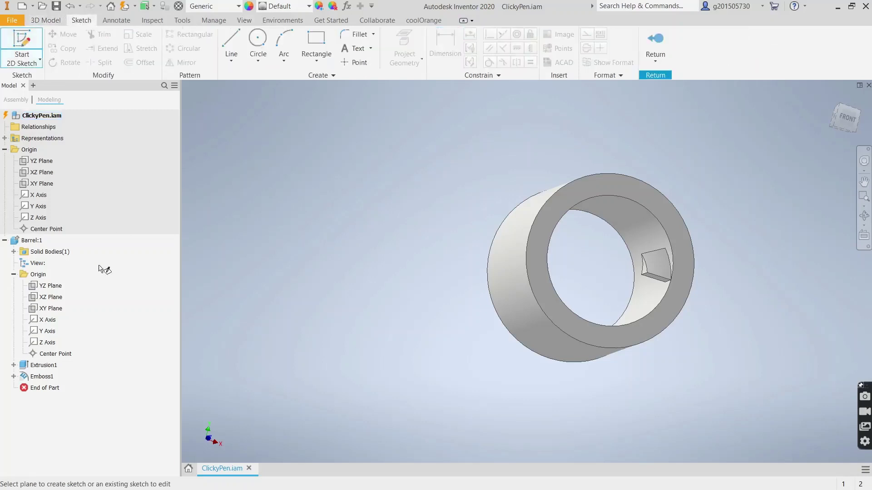
{"action": "left_click", "coordinate": [49, 288]}
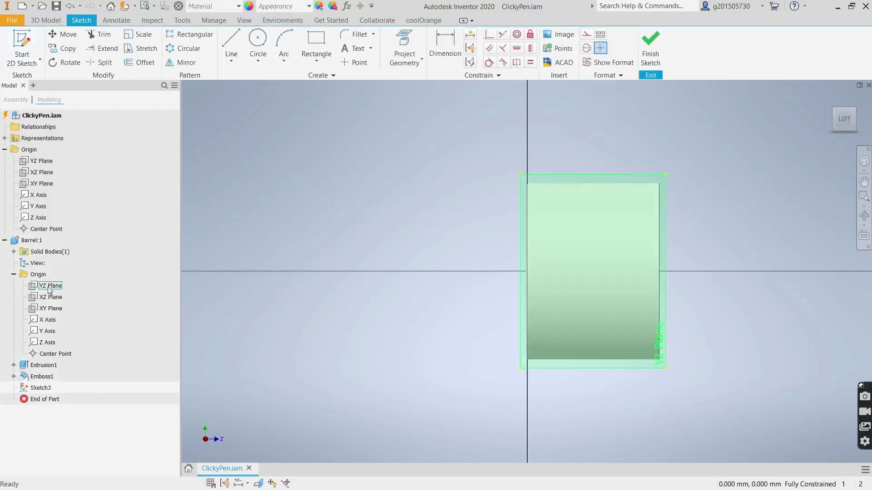
{"action": "scroll", "coordinate": [661, 255], "scroll_direction": "down", "scroll_amount": 3}
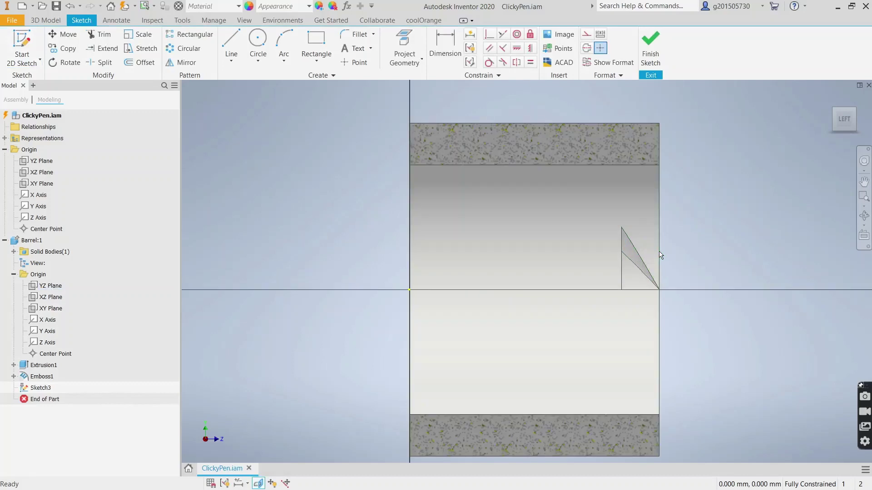
Share the emboss feature's triangle sketch so it can be referenced in the new sketch
{"action": "left_click", "coordinate": [14, 377]}
{"action": "left_click", "coordinate": [42, 388]}
{"action": "right_click", "coordinate": [42, 388]}
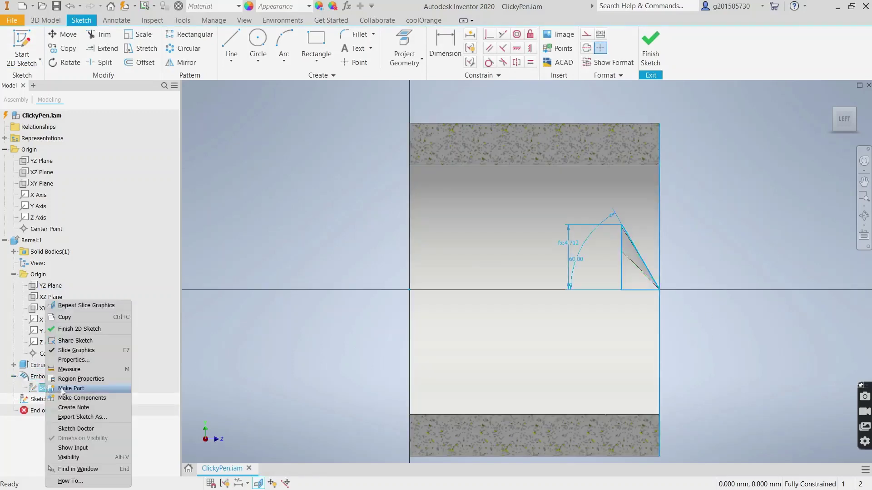
{"action": "left_click", "coordinate": [88, 344]}
{"action": "scroll", "coordinate": [727, 214], "scroll_direction": "down", "scroll_amount": 3}
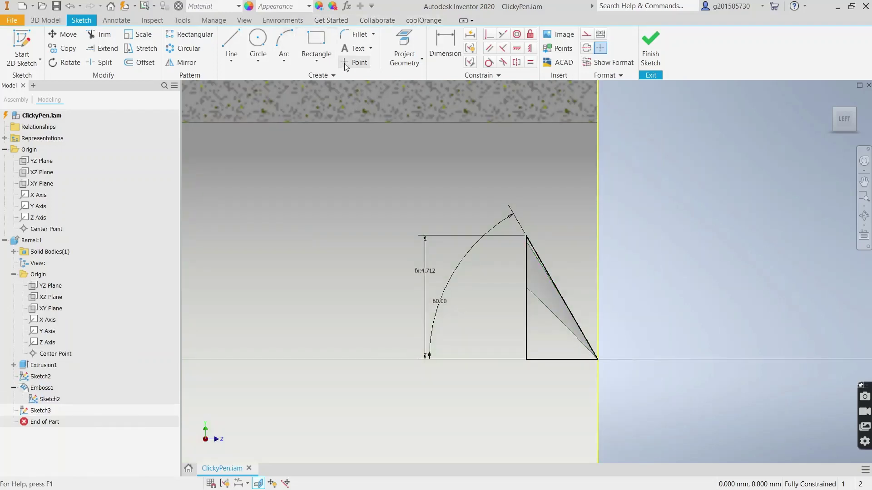
Project the shared triangle's upper vertex into the new sketch
{"action": "left_click", "coordinate": [403, 44]}
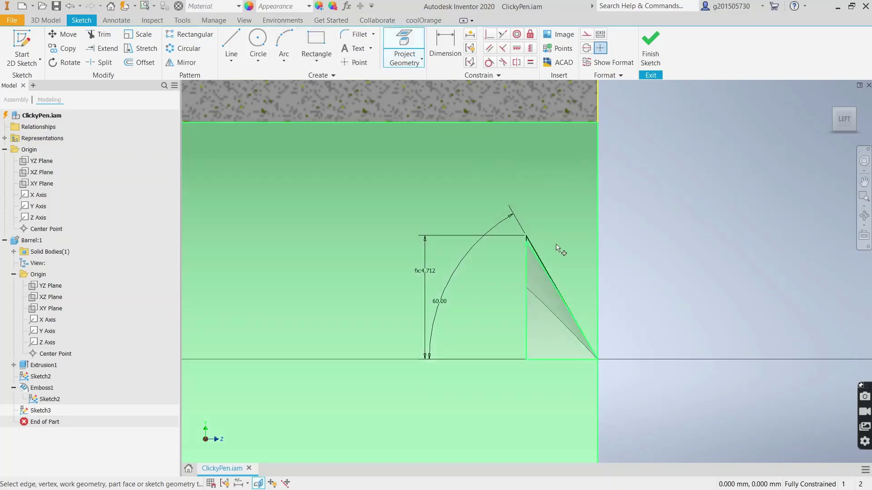
{"action": "scroll", "coordinate": [530, 237], "scroll_direction": "down", "scroll_amount": 3}
{"action": "left_click", "coordinate": [520, 246]}
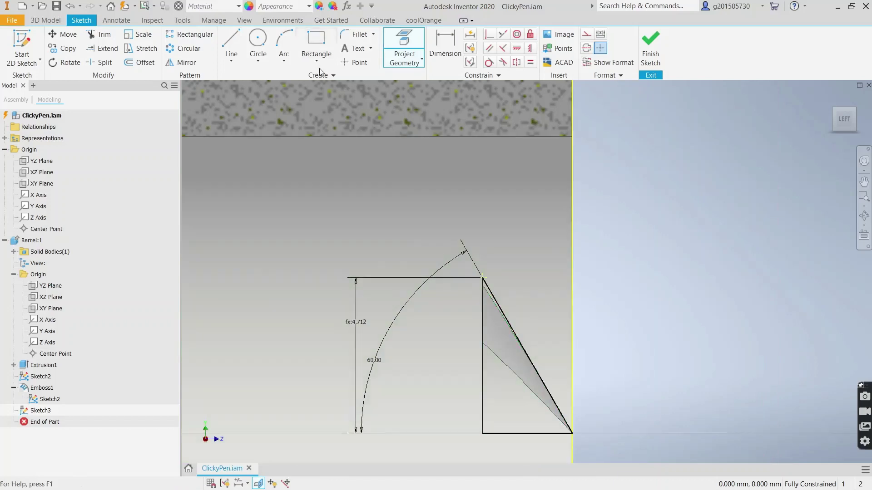
Sketch a sloped line about 3.4 mm long from the projected vertex, a vertical line about 7.5 mm down, and a baseline to the triangle's lower corner
{"action": "left_click", "coordinate": [232, 45]}
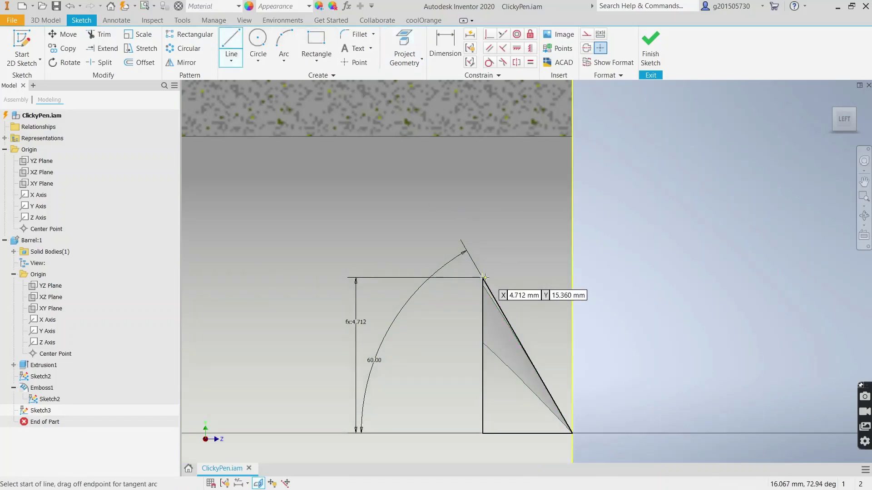
{"action": "left_click", "coordinate": [482, 278]}
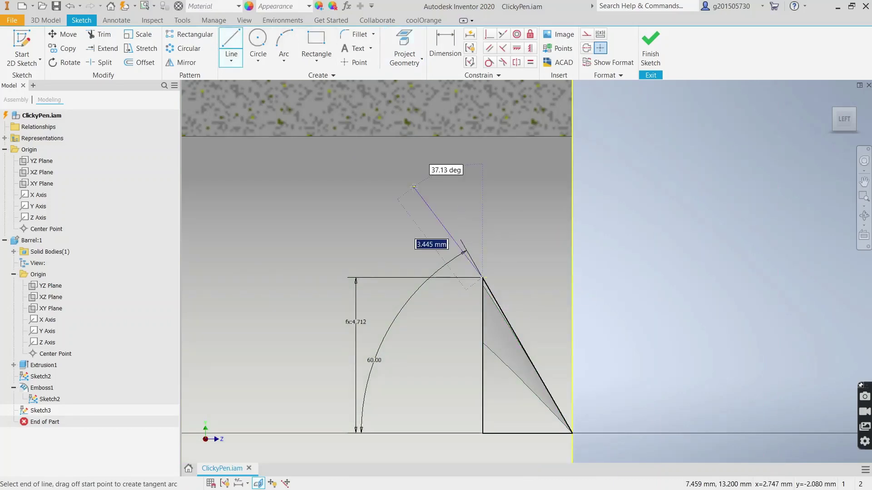
{"action": "left_click", "coordinate": [414, 187]}
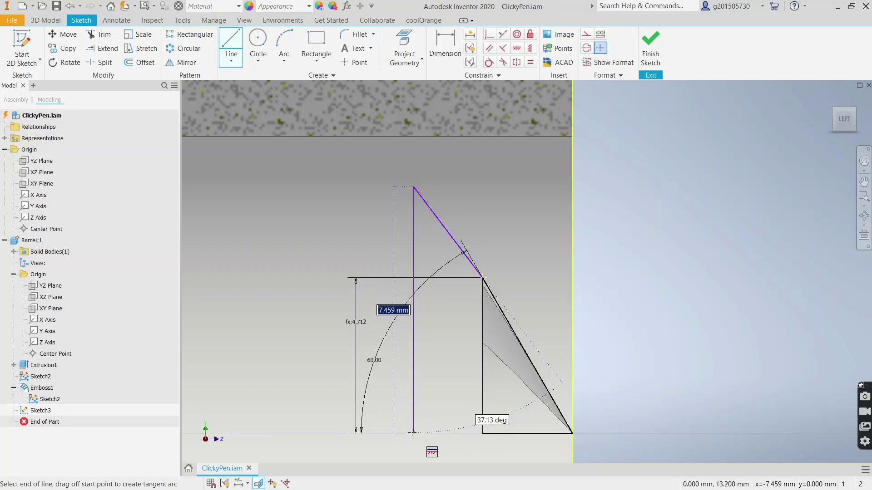
{"action": "left_click", "coordinate": [412, 432]}
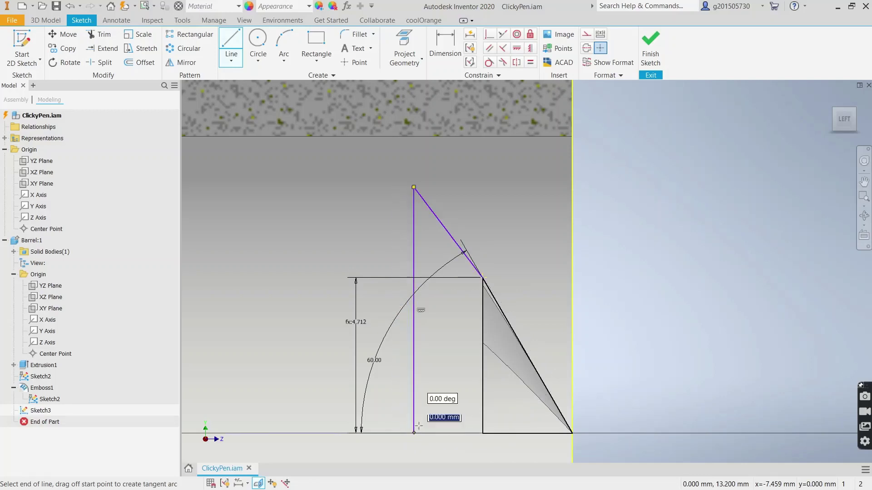
{"action": "left_click", "coordinate": [482, 433]}
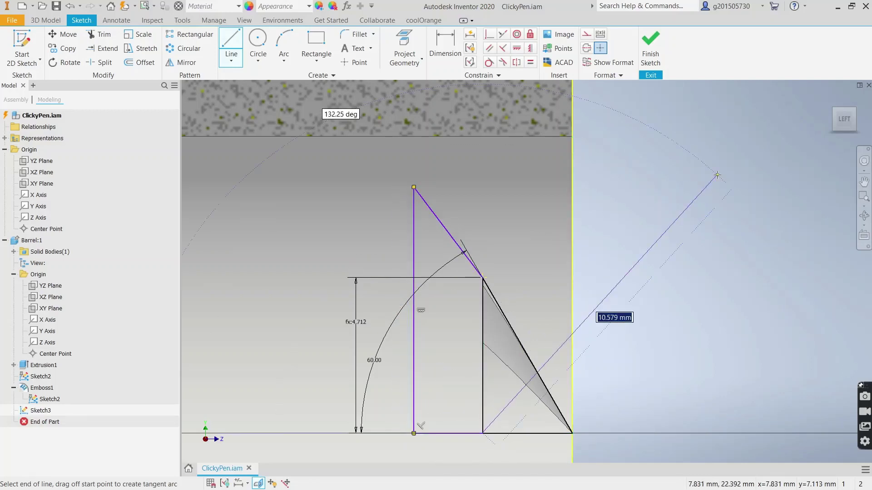
{"action": "key", "text": "Escape"}
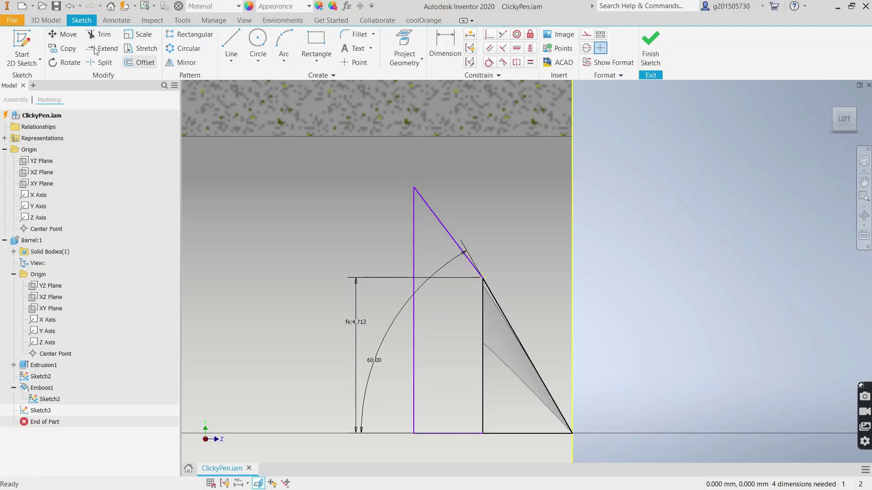
{"action": "left_click", "coordinate": [46, 20]}
{"action": "left_click", "coordinate": [156, 34]}
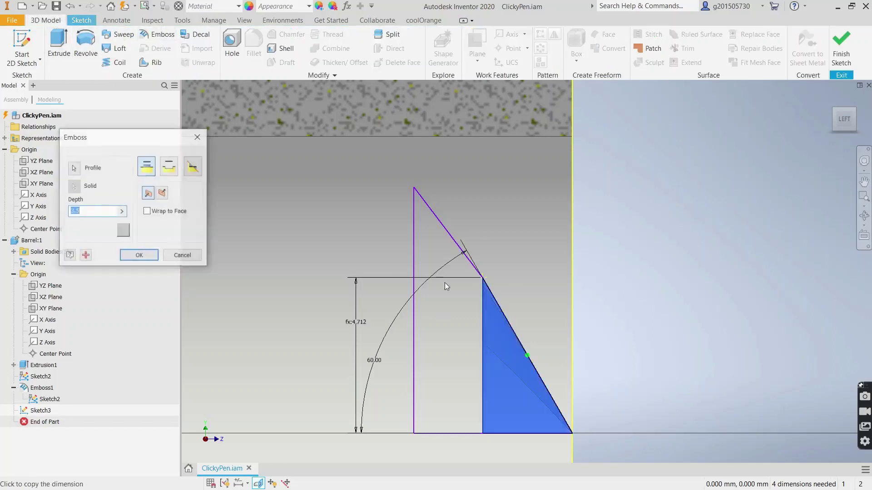
{"action": "left_click", "coordinate": [184, 257]}
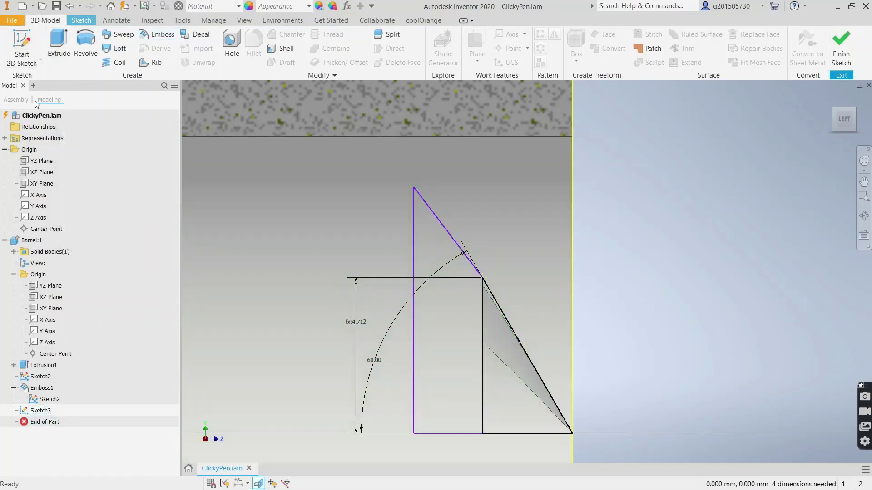
Close the new profile with a vertical line from the projected vertex to the baseline endpoint below it
{"action": "double_click", "coordinate": [42, 411]}
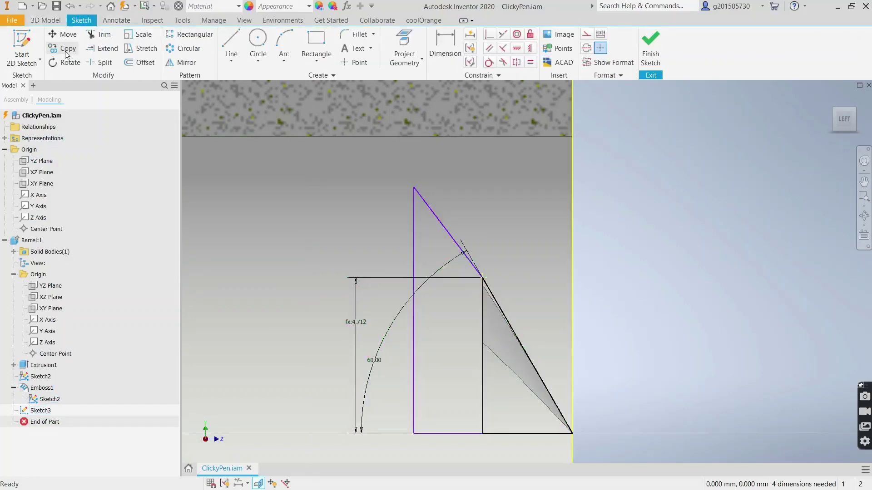
{"action": "left_click", "coordinate": [231, 48]}
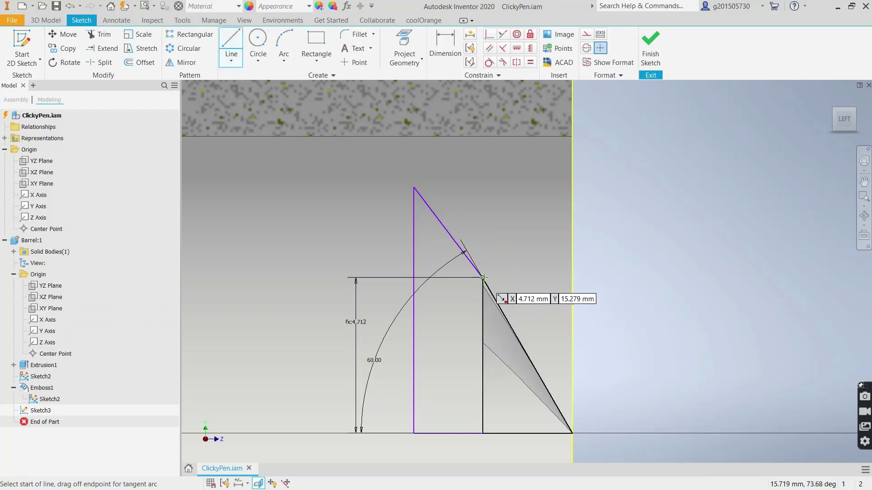
{"action": "left_click", "coordinate": [483, 278]}
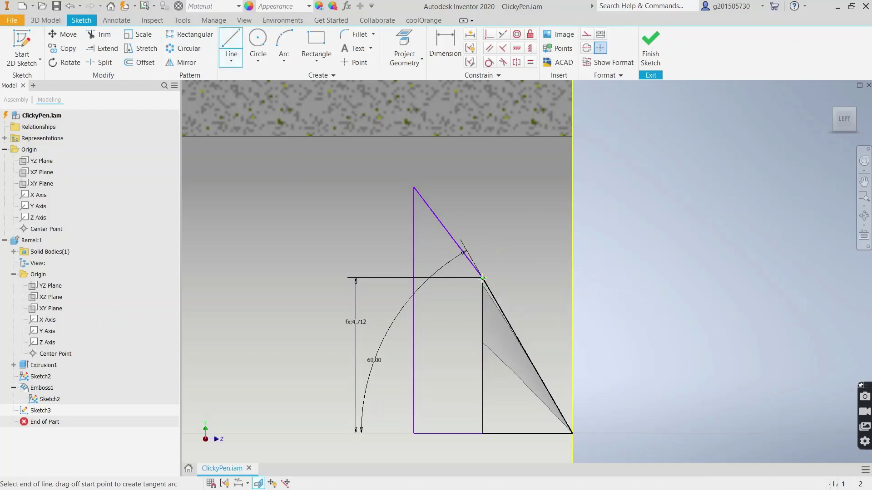
{"action": "left_click", "coordinate": [482, 433]}
{"action": "key", "text": "Escape"}
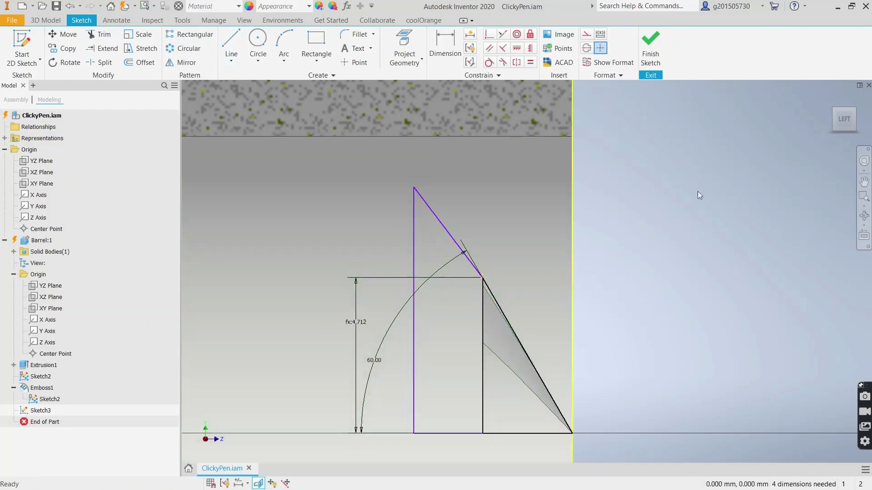
{"action": "left_click", "coordinate": [46, 20]}
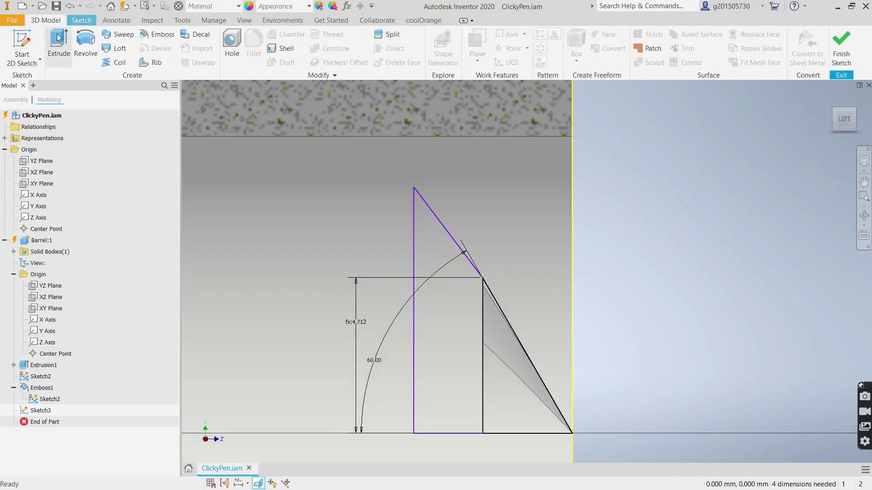
{"action": "left_click", "coordinate": [157, 34]}
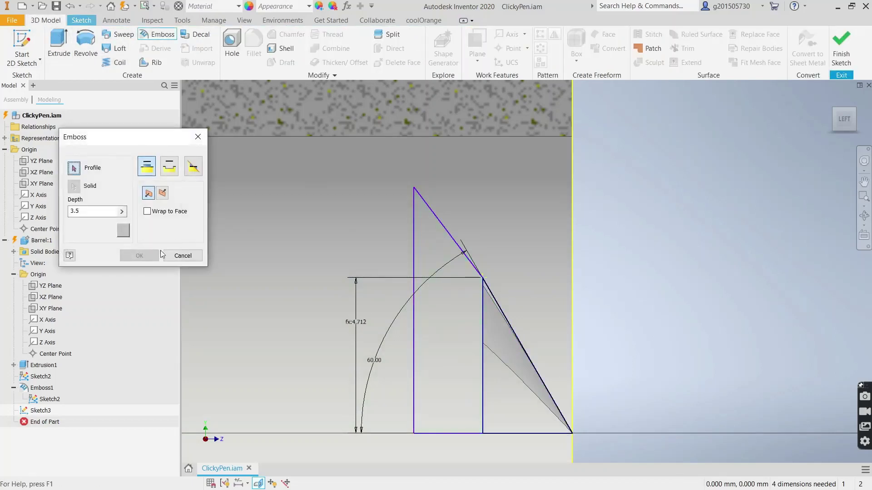
{"action": "left_click", "coordinate": [183, 256]}
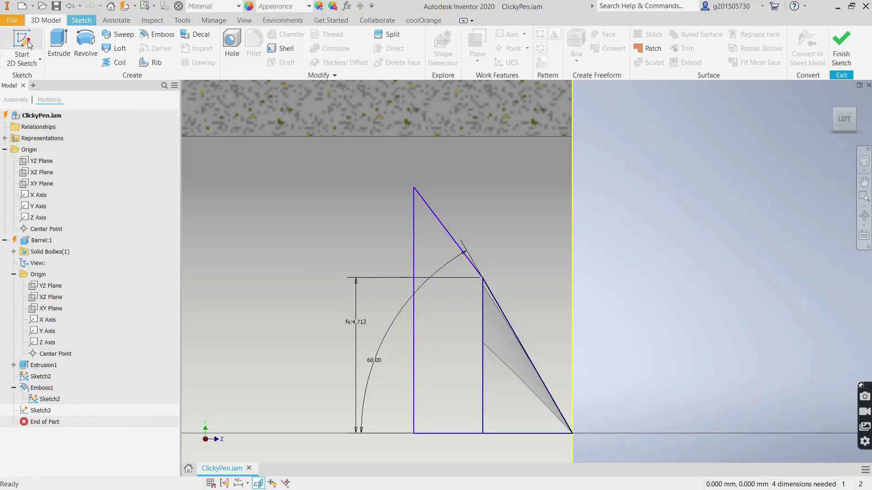
Dimension the angle between the sloped line and the Barrel's Z axis as 60 degrees
{"action": "left_click", "coordinate": [81, 20]}
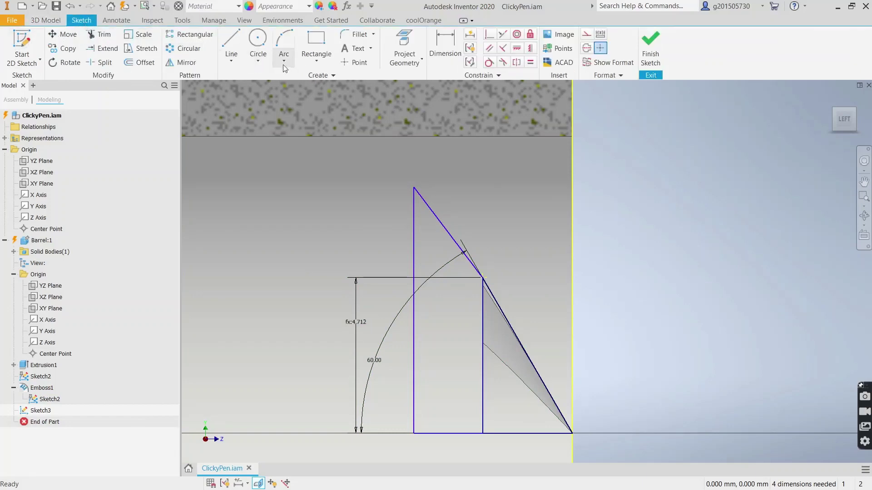
{"action": "left_click", "coordinate": [445, 48]}
{"action": "left_click", "coordinate": [452, 239]}
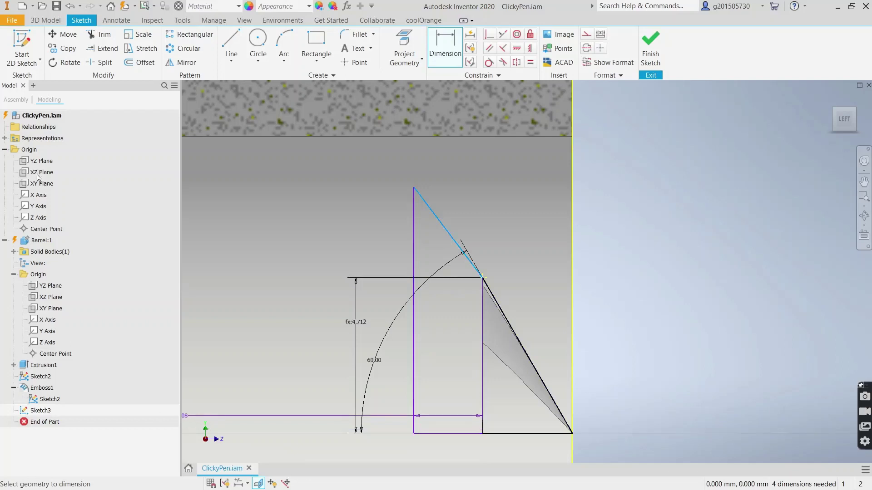
{"action": "left_click", "coordinate": [48, 343]}
{"action": "left_click", "coordinate": [282, 296]}
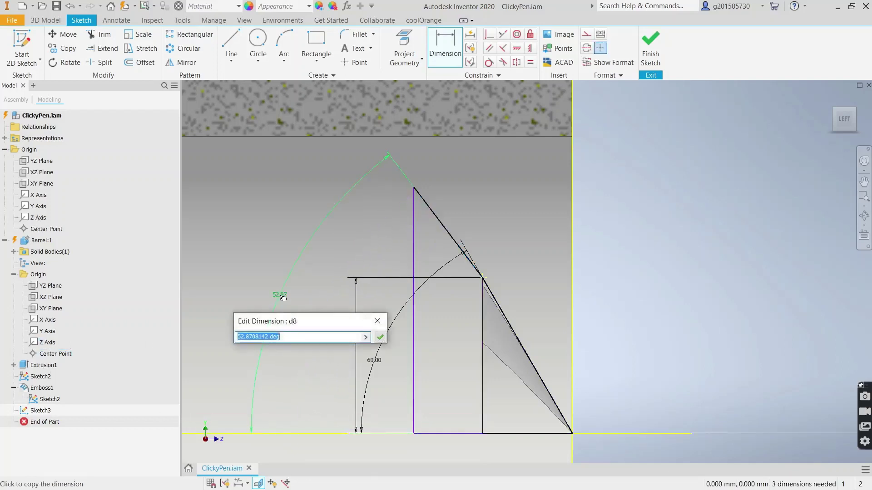
{"action": "type", "text": "60"}
{"action": "key", "text": "Return"}
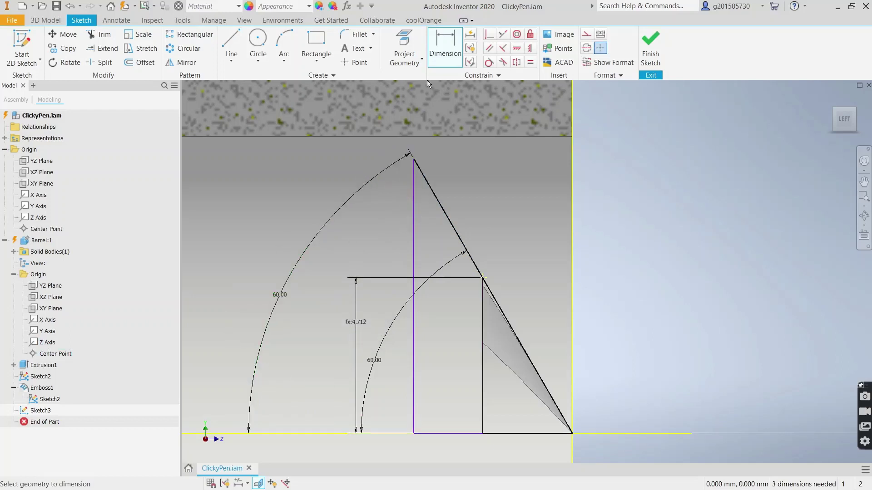
Dimension the long vertical line's height as (PI * BrrlID) / 6 and finish the sketch
{"action": "left_click", "coordinate": [413, 217]}
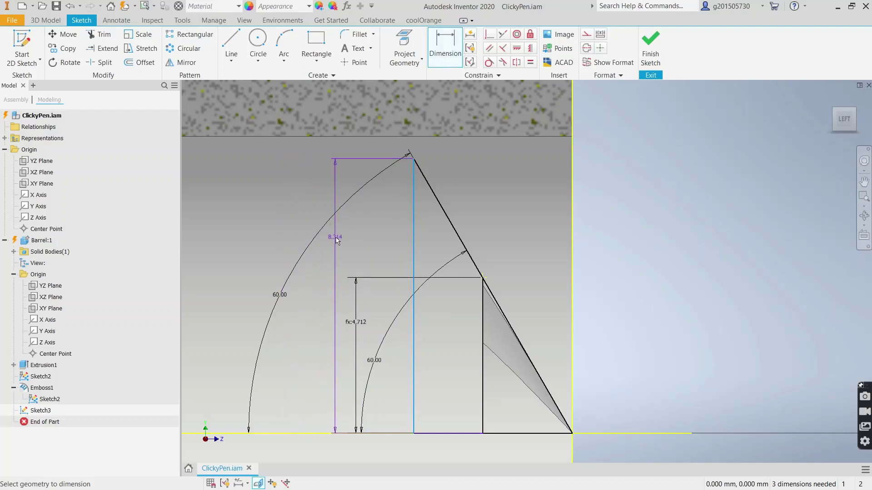
{"action": "left_click", "coordinate": [337, 253]}
{"action": "type", "text": "(PI * BrrlID) / 6"}
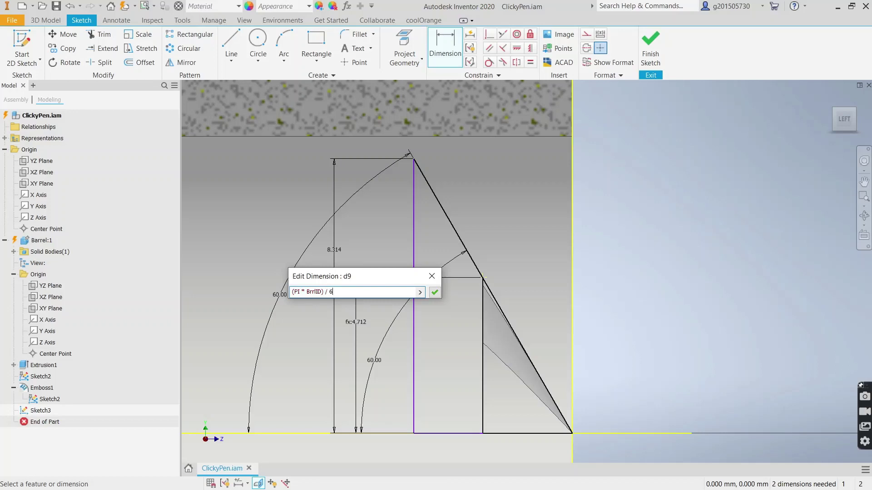
{"action": "key", "text": "Return"}
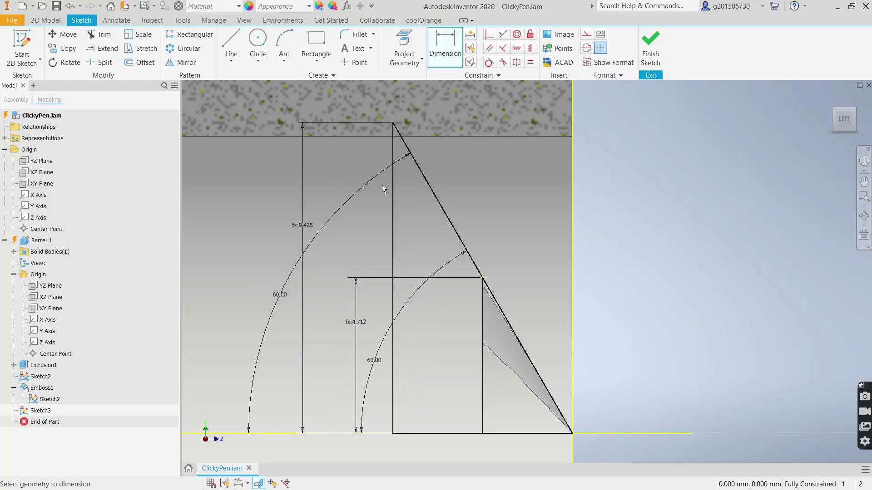
{"action": "left_click", "coordinate": [649, 43]}
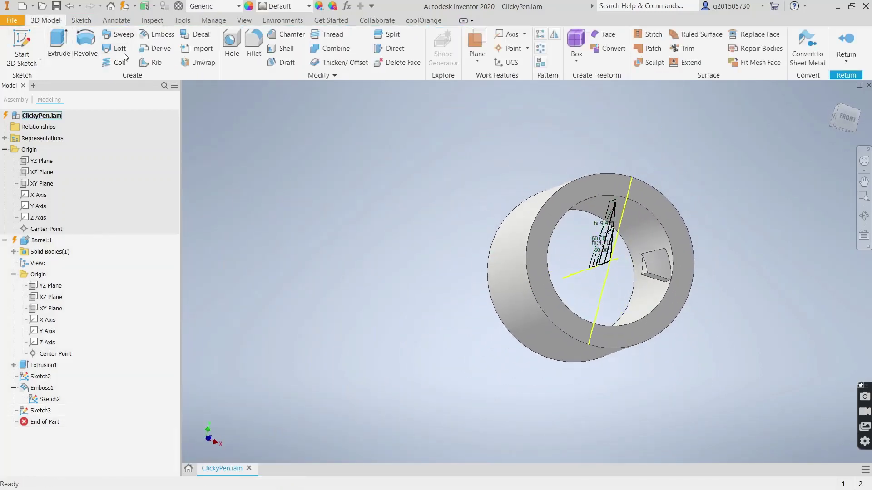
Emboss the new sketch profile from the face, wrapped onto the Barrel's inner cylindrical face, with depth LowCam=HighCam / 2
{"action": "left_click", "coordinate": [156, 34]}
{"action": "scroll", "coordinate": [598, 236], "scroll_direction": "down", "scroll_amount": 2}
{"action": "scroll", "coordinate": [636, 305], "scroll_direction": "down", "scroll_amount": 1}
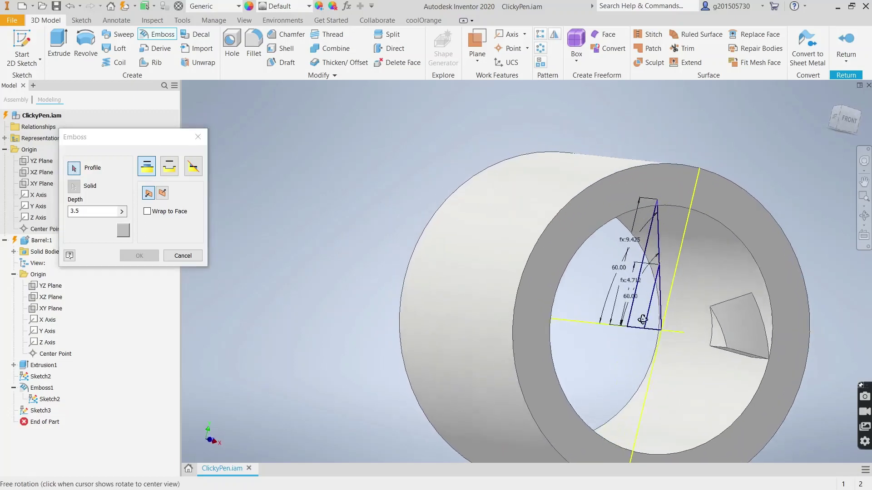
{"action": "left_click", "coordinate": [648, 279]}
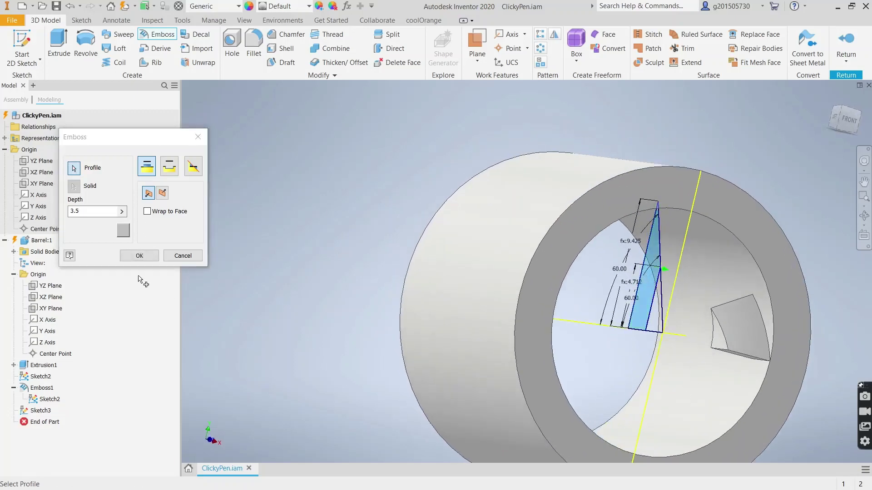
{"action": "left_click", "coordinate": [147, 212]}
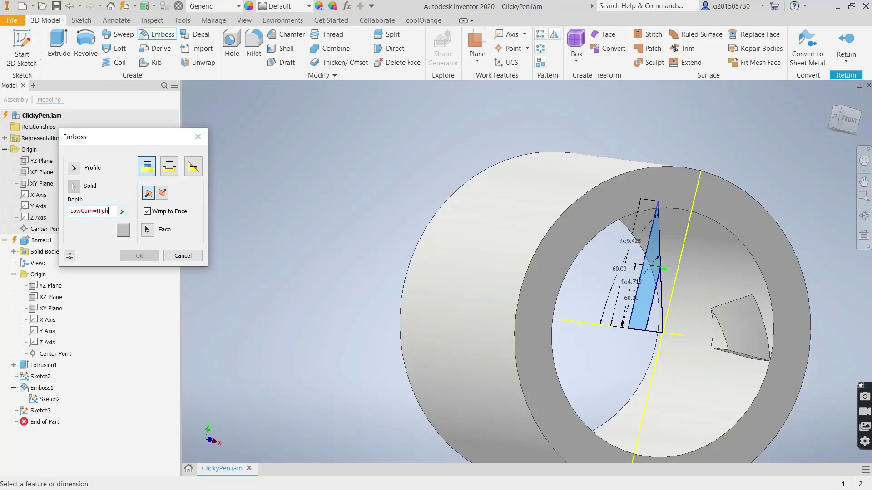
{"action": "type", "text": "Cam / 2"}
{"action": "left_click", "coordinate": [150, 231]}
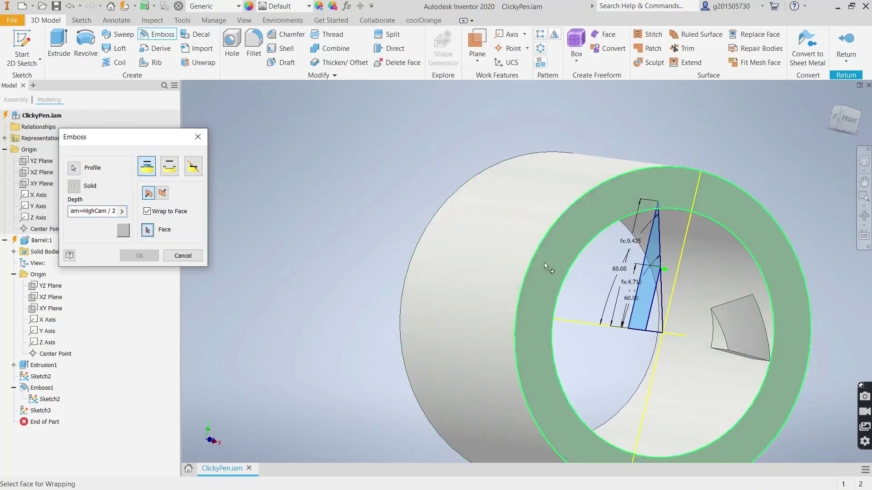
{"action": "left_click", "coordinate": [709, 257]}
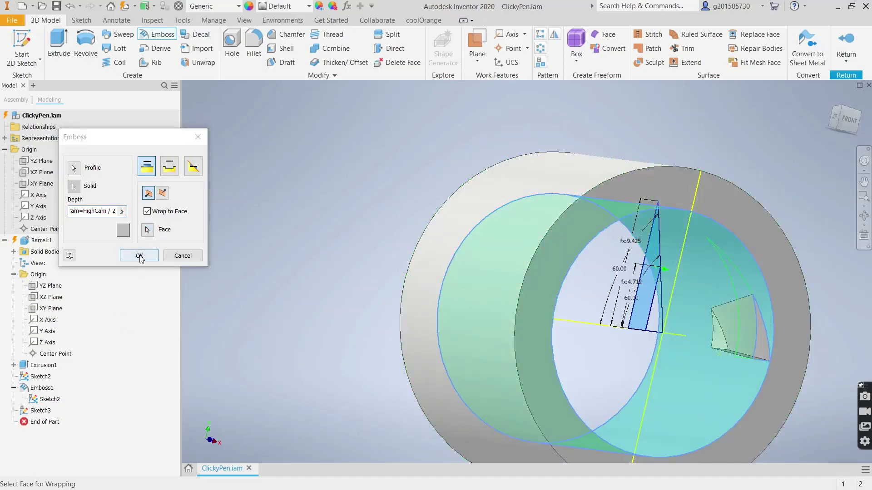
{"action": "left_click", "coordinate": [139, 256]}
Start a new sketch on the flat end face of the higher cam tooth inside the Barrel
{"action": "middle_click_drag", "start_coordinate": [535, 323], "coordinate": [680, 276], "text": "shift"}
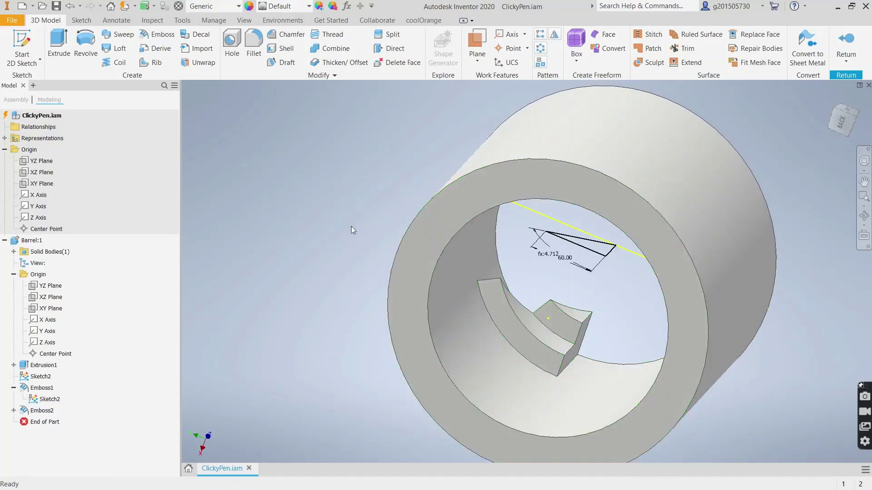
{"action": "left_click", "coordinate": [59, 40]}
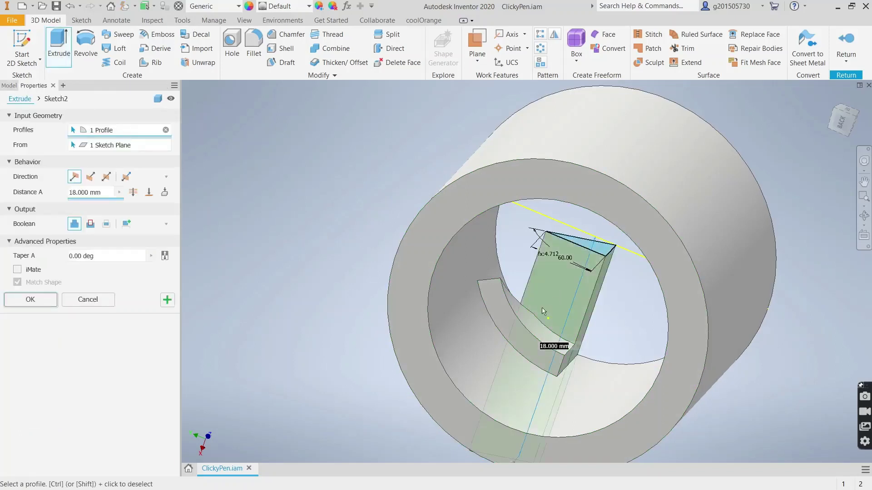
{"action": "left_click", "coordinate": [77, 301]}
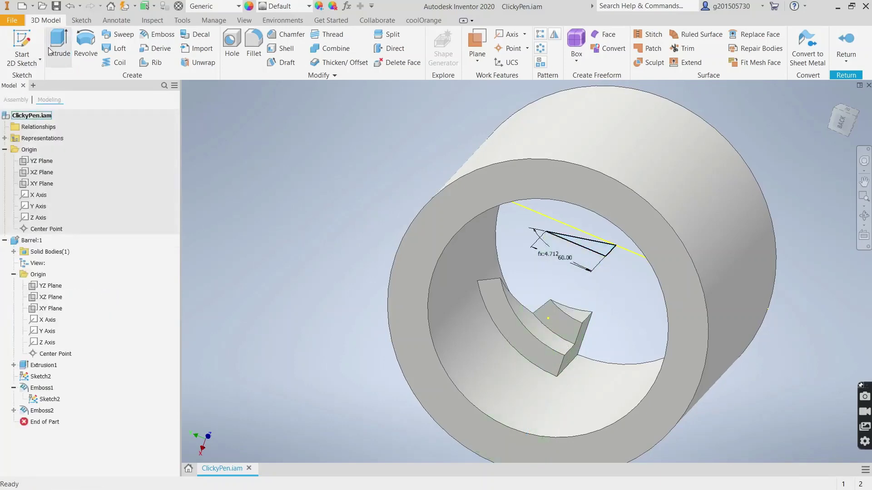
{"action": "left_click", "coordinate": [28, 39]}
{"action": "left_click", "coordinate": [555, 323]}
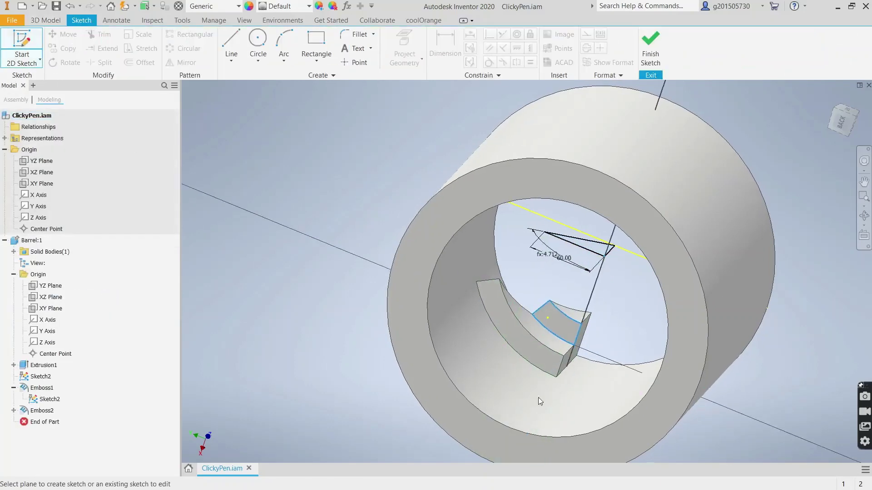
Extrude the higher cam tooth's end-face profile up to the flat end face of the adjoining lower tooth, joined to the Barrel
{"action": "left_click", "coordinate": [46, 20]}
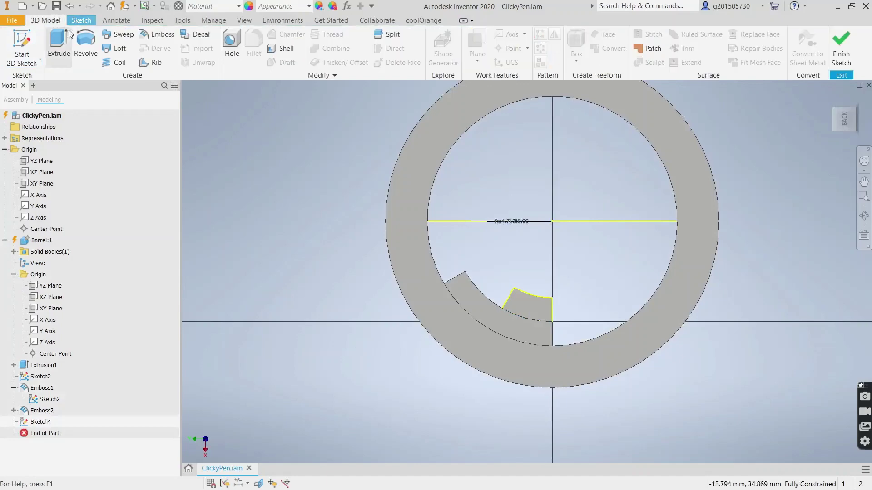
{"action": "left_click", "coordinate": [68, 35]}
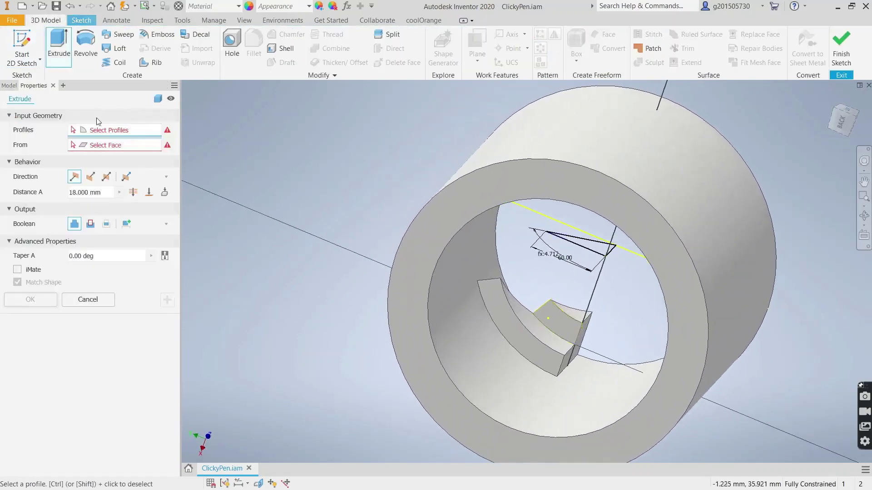
{"action": "left_click", "coordinate": [550, 312]}
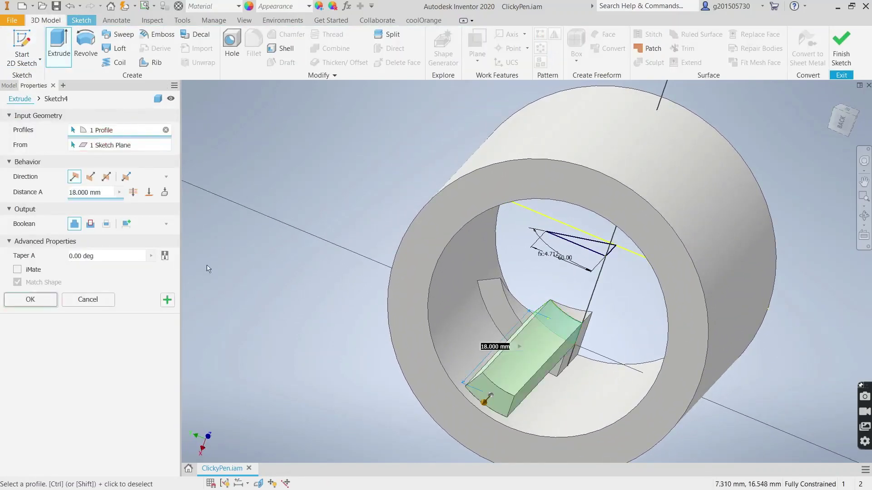
{"action": "left_click", "coordinate": [149, 193]}
{"action": "left_click", "coordinate": [513, 328]}
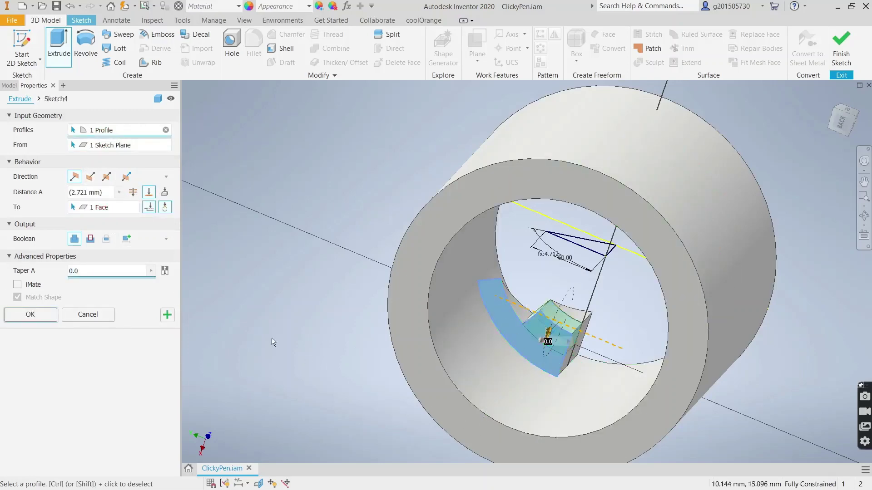
{"action": "left_click", "coordinate": [30, 314]}
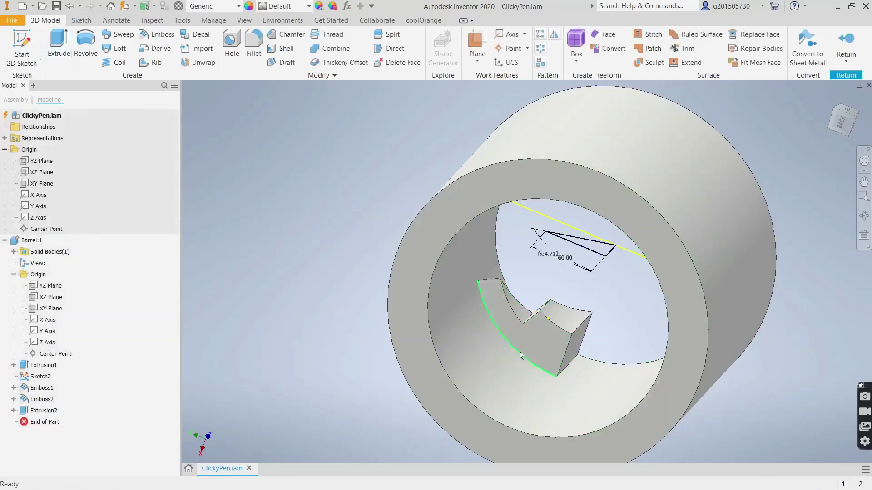
Unshare the shared tooth profile sketch Sketch2 and turn off its visibility under Emboss1
{"action": "middle_click_drag", "start_coordinate": [521, 355], "coordinate": [436, 436], "text": "shift"}
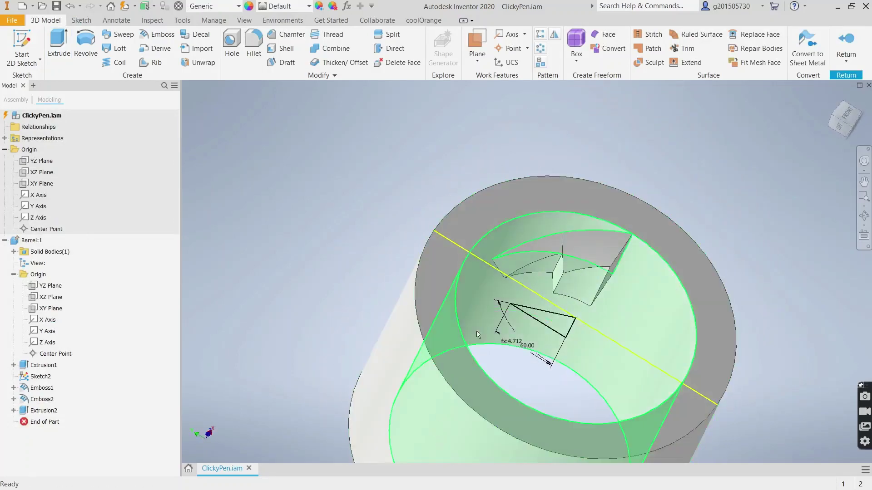
{"action": "middle_click_drag", "start_coordinate": [505, 320], "coordinate": [482, 331], "text": "shift"}
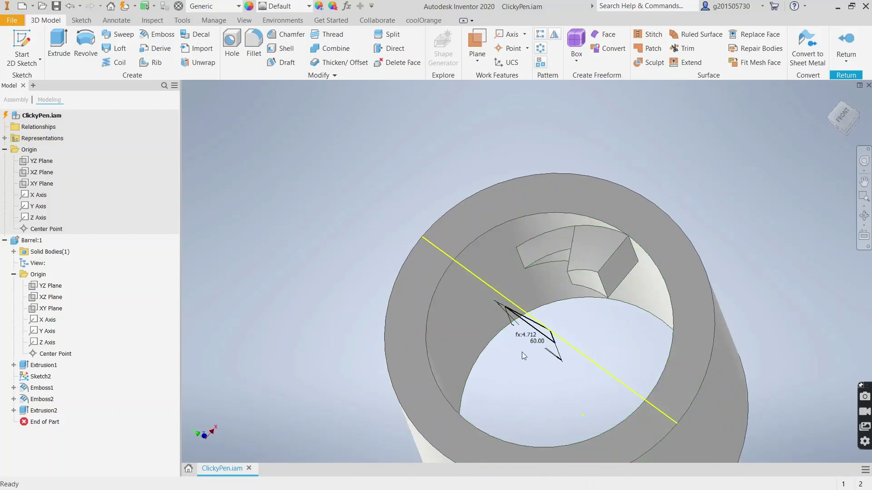
{"action": "left_click", "coordinate": [14, 389]}
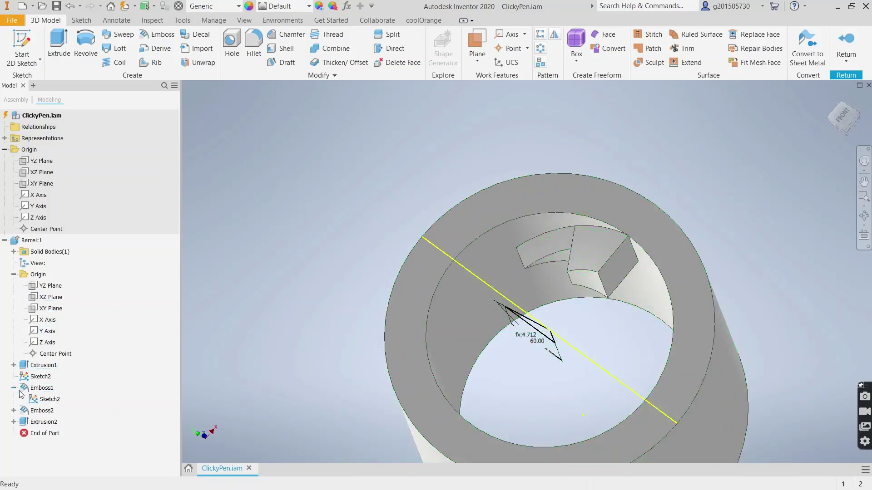
{"action": "right_click", "coordinate": [42, 377]}
{"action": "left_click", "coordinate": [61, 315]}
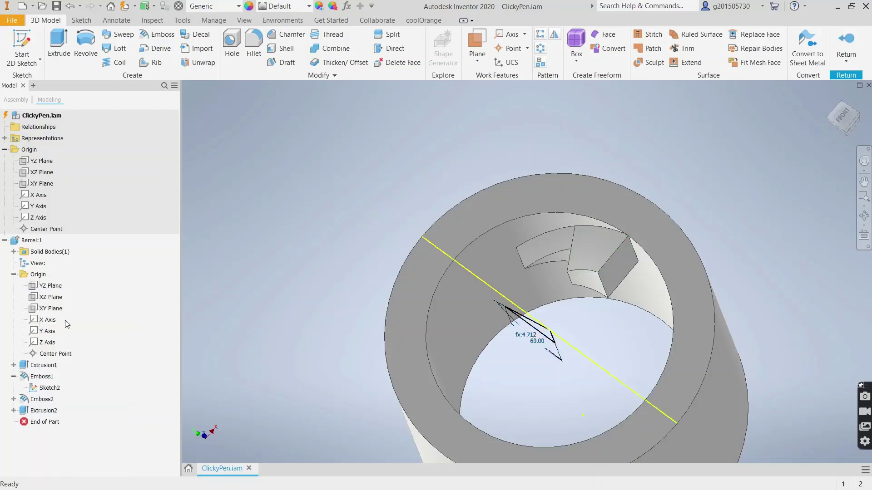
{"action": "right_click", "coordinate": [55, 391]}
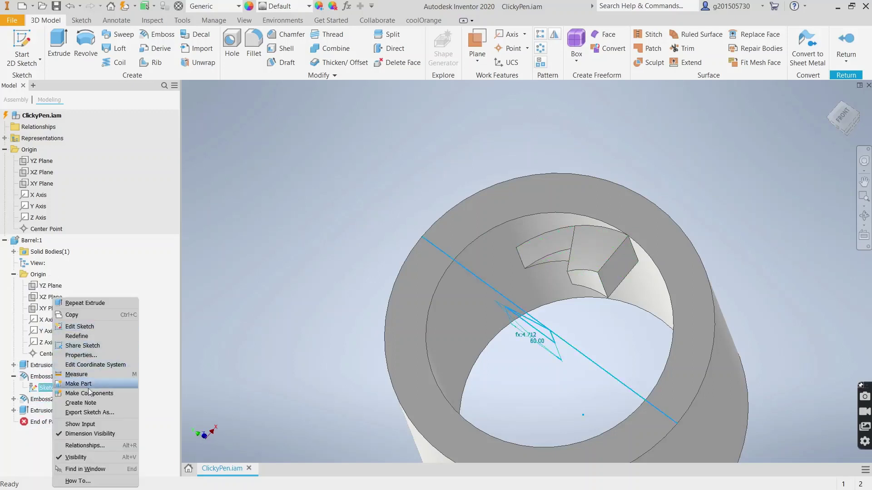
{"action": "left_click", "coordinate": [90, 455]}
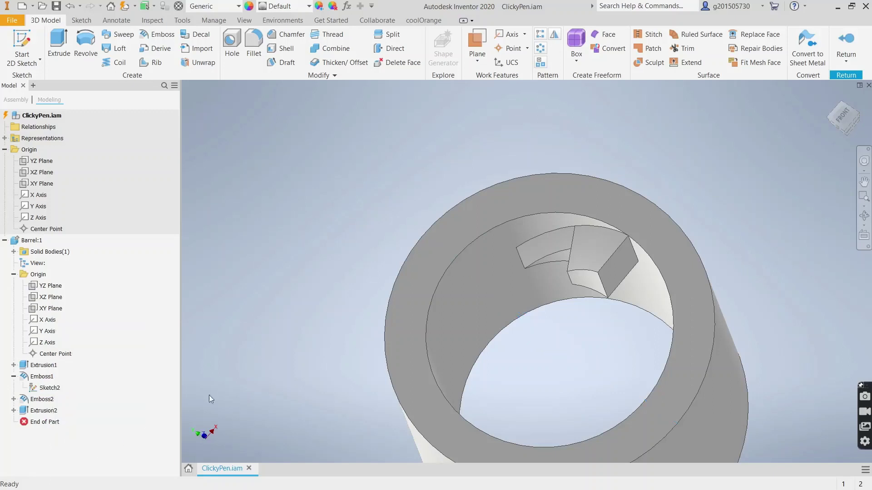
Set up a circular pattern of Emboss1 and Extrusion2 around the Barrel's Z Axis
{"action": "middle_click_drag", "start_coordinate": [306, 328], "coordinate": [295, 311], "text": "shift"}
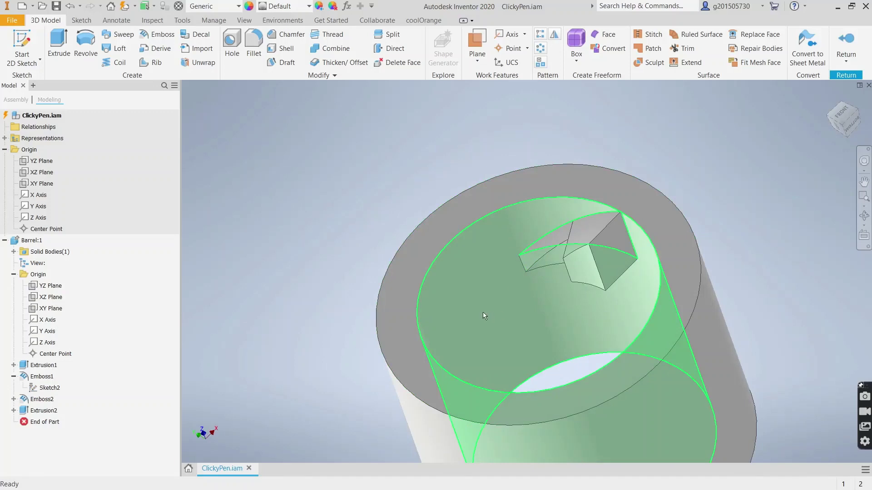
{"action": "left_click", "coordinate": [42, 378]}
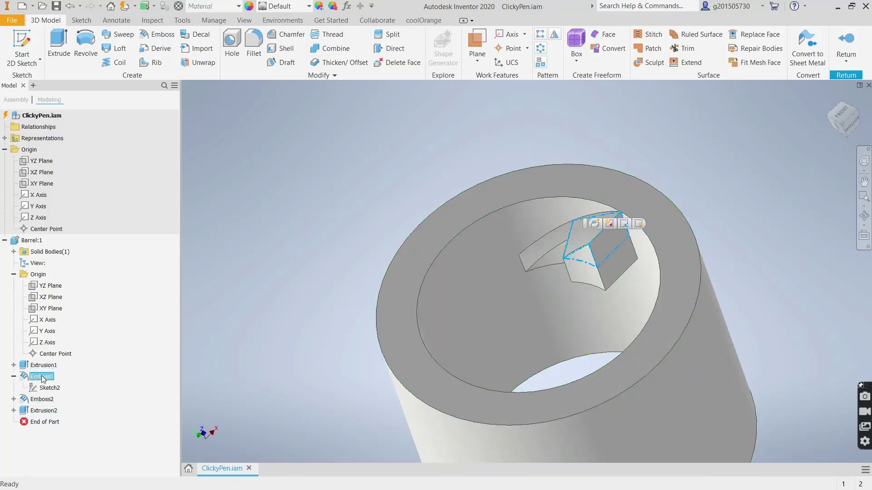
{"action": "left_click", "coordinate": [42, 411], "text": "ctrl"}
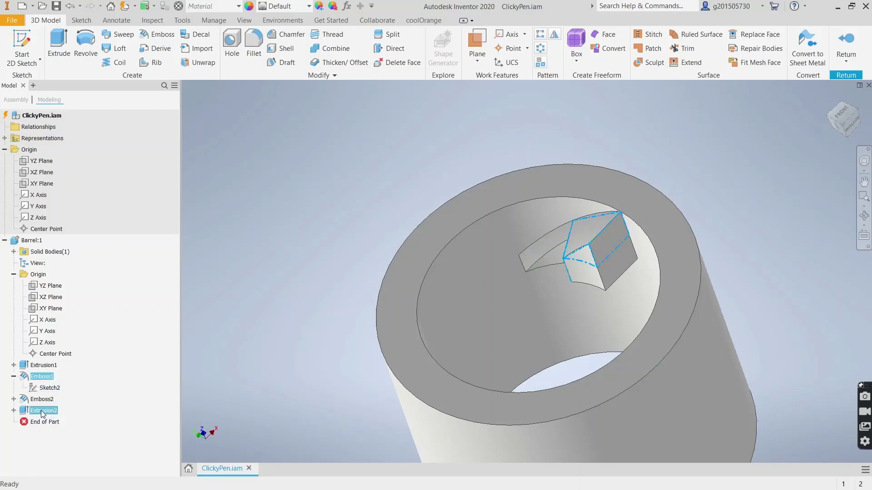
{"action": "left_click", "coordinate": [540, 48]}
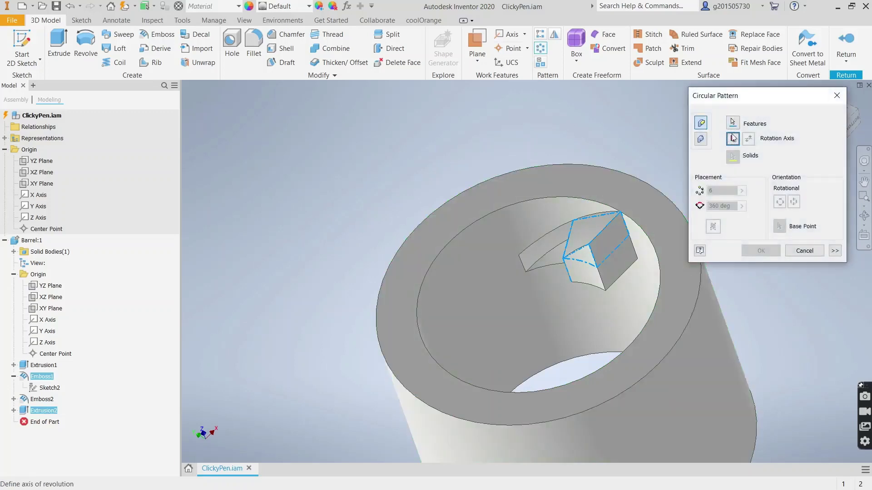
{"action": "left_click", "coordinate": [47, 343]}
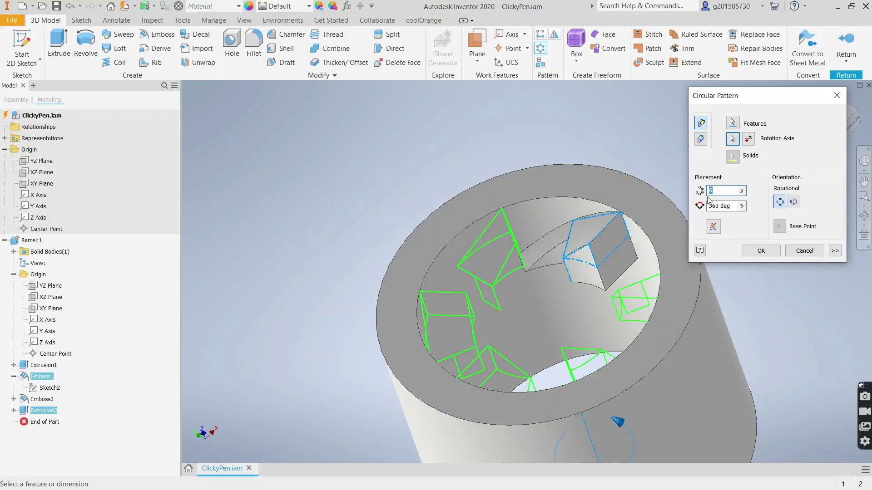
Set the circular pattern to 2 occurrences over 60 degrees and create it
{"action": "type", "text": "1"}
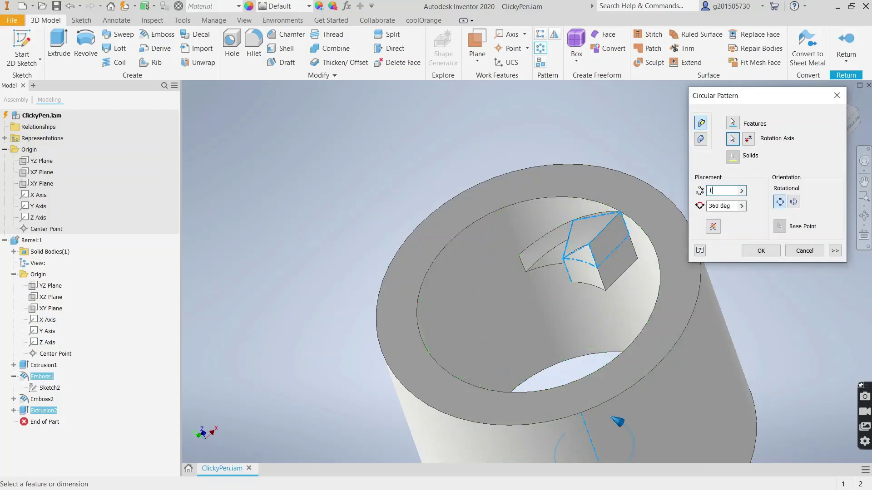
{"action": "mouse_move", "coordinate": [567, 301]}
{"action": "middle_mouse_down", "text": "shift"}
{"action": "mouse_move", "coordinate": [572, 327]}
{"action": "mouse_move", "coordinate": [568, 313]}
{"action": "middle_mouse_up", "text": "shift"}
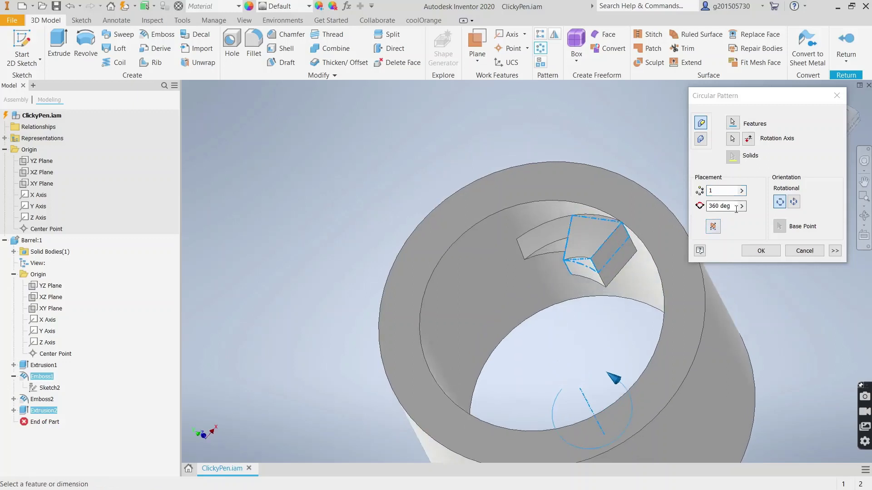
{"action": "left_click_drag", "start_coordinate": [735, 207], "coordinate": [654, 189]}
{"action": "type", "text": "60"}
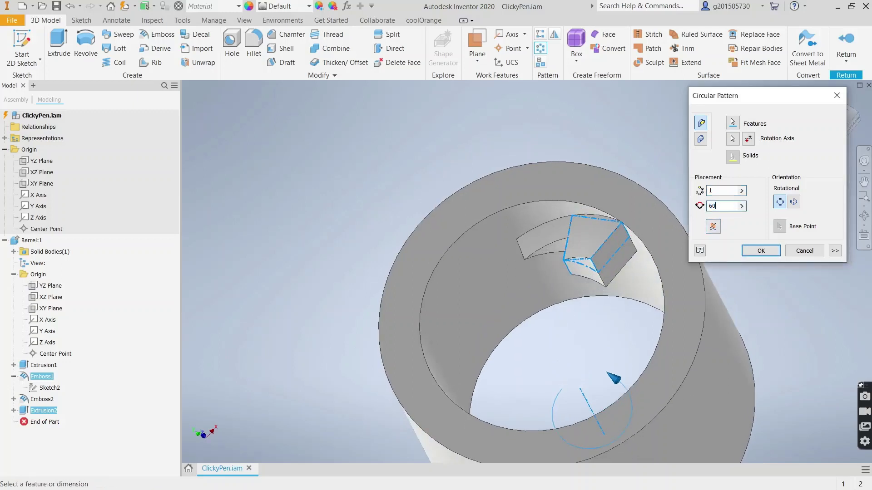
{"action": "double_click", "coordinate": [715, 191]}
{"action": "type", "text": "2"}
{"action": "mouse_move", "coordinate": [525, 294]}
{"action": "middle_mouse_down", "text": "shift"}
{"action": "mouse_move", "coordinate": [506, 296]}
{"action": "mouse_move", "coordinate": [532, 291]}
{"action": "middle_mouse_up", "text": "shift"}
{"action": "left_click", "coordinate": [761, 251]}
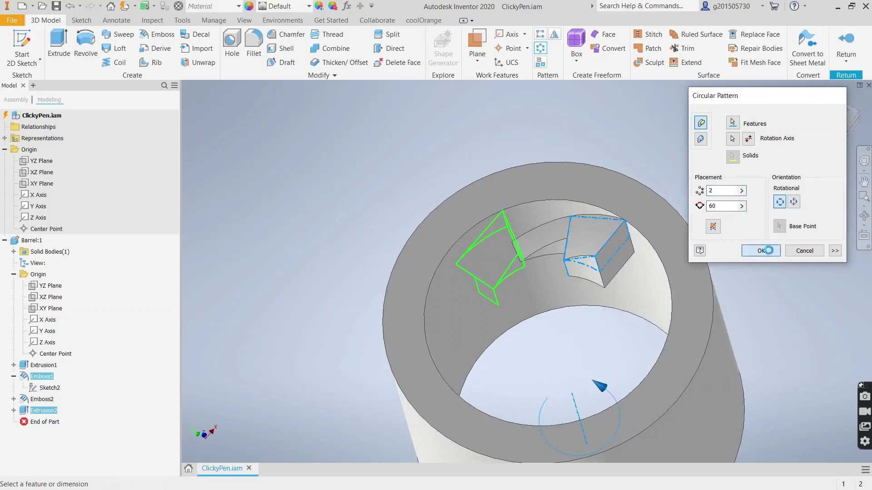
Start a new sketch on the recessed flat face beside the Barrel wall on the patterned copy of the tooth
{"action": "middle_click_drag", "start_coordinate": [772, 350], "coordinate": [701, 245], "text": "shift"}
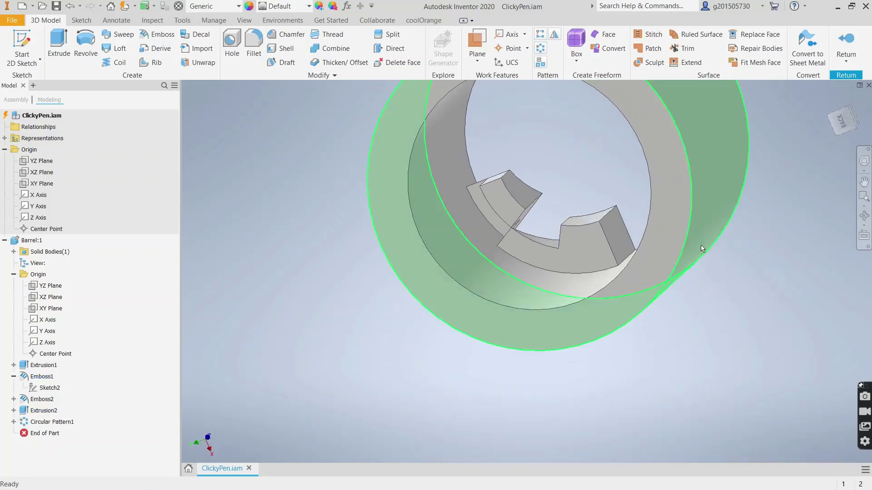
{"action": "middle_click_drag", "start_coordinate": [507, 253], "coordinate": [514, 254], "text": "shift"}
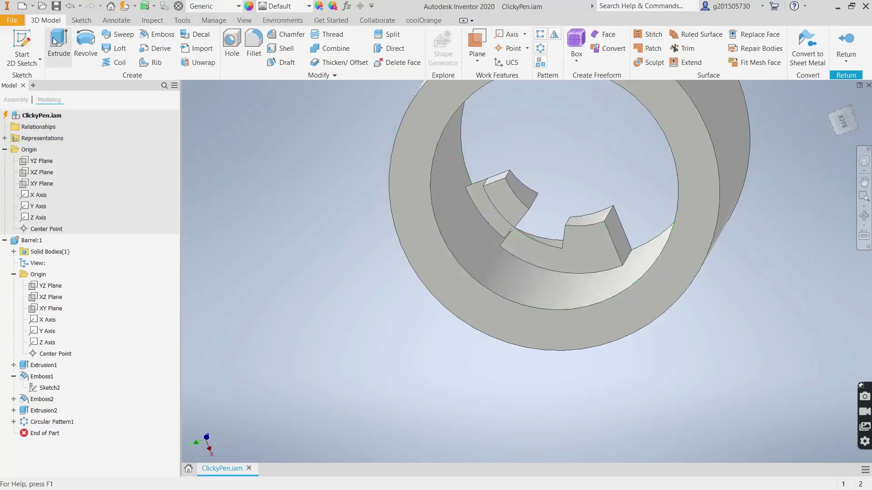
{"action": "left_click", "coordinate": [23, 48]}
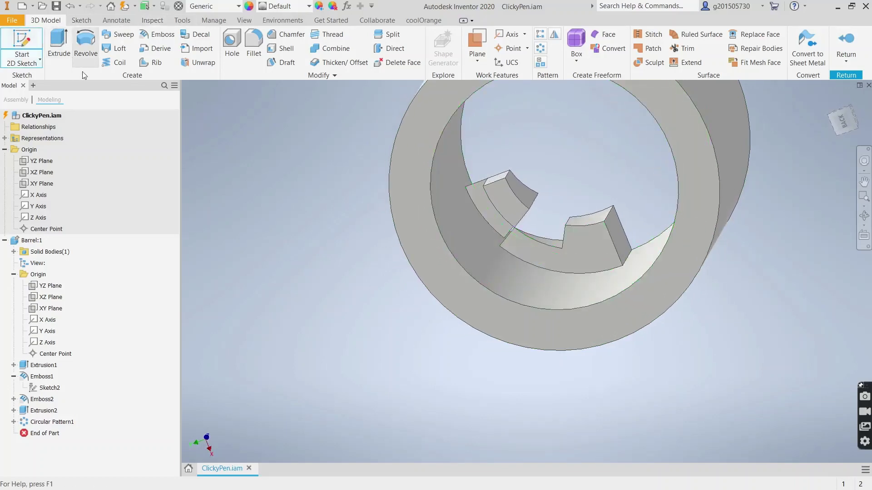
{"action": "left_click", "coordinate": [490, 205]}
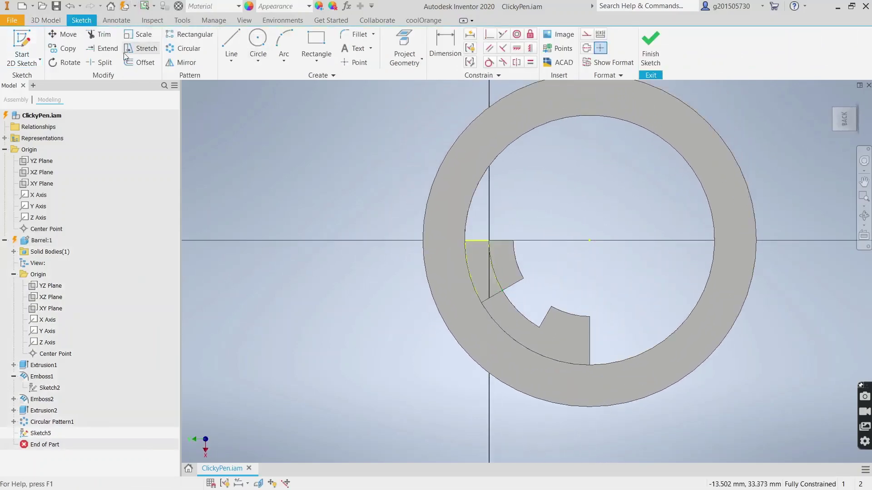
Extrude the recessed face profile up to the end face of the copied tooth's raised portion, joined to the Barrel
{"action": "left_click", "coordinate": [47, 23]}
{"action": "left_click", "coordinate": [51, 37]}
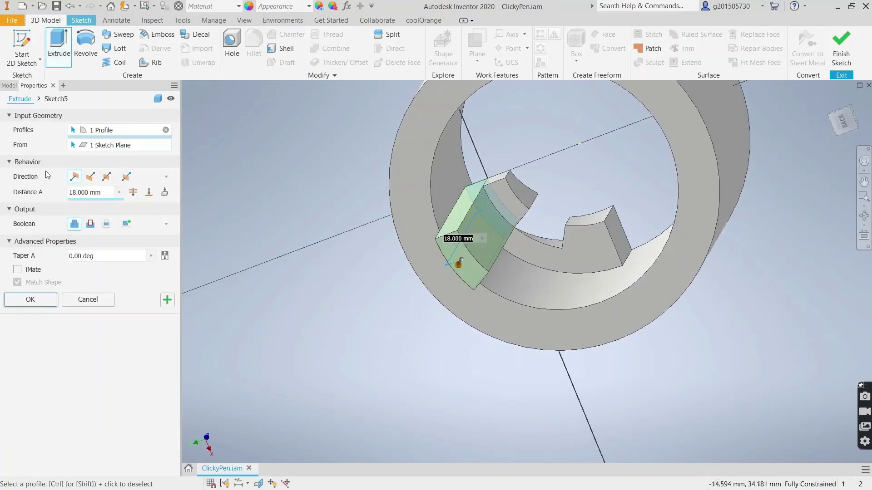
{"action": "left_click", "coordinate": [149, 192]}
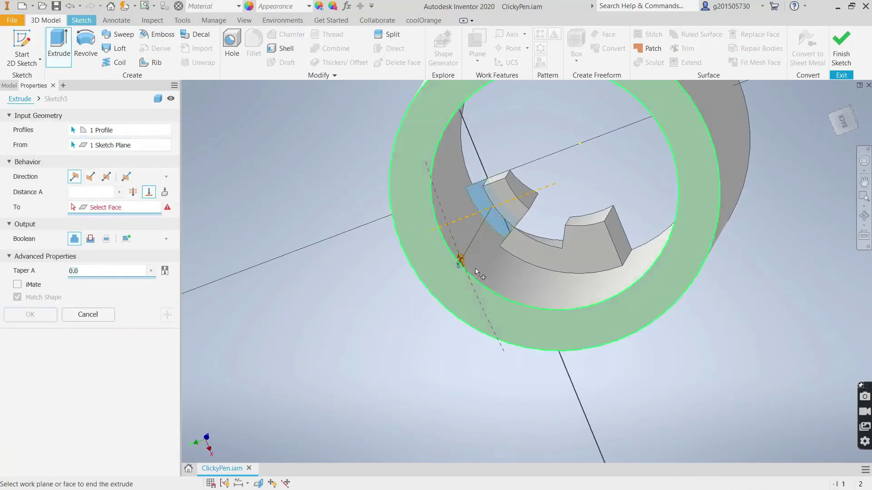
{"action": "left_click", "coordinate": [497, 209]}
{"action": "middle_click_drag", "start_coordinate": [497, 309], "coordinate": [491, 404], "text": "shift"}
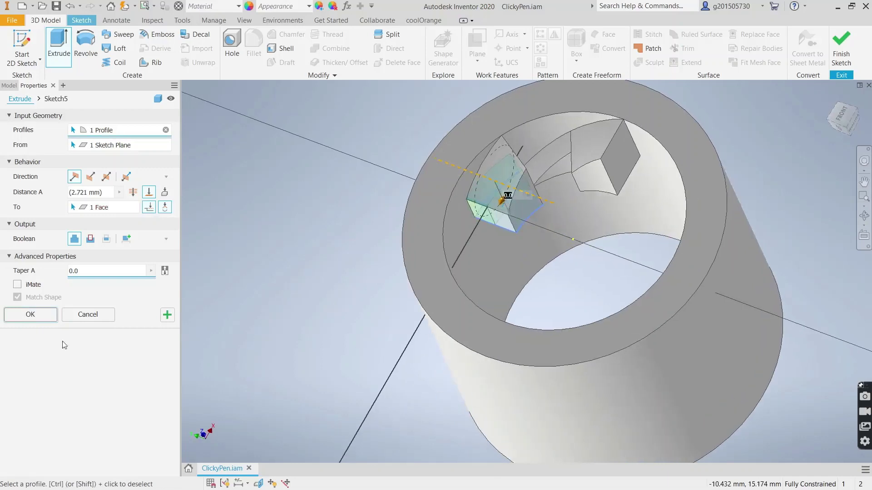
{"action": "left_click", "coordinate": [30, 315]}
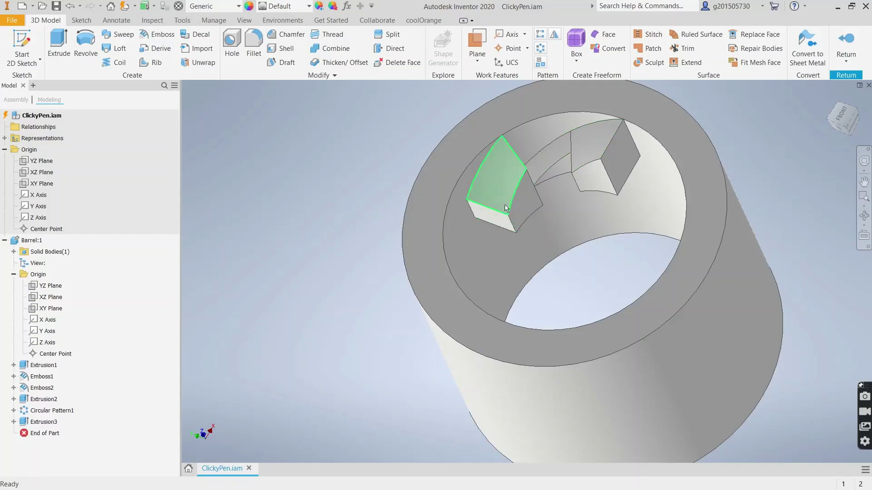
Choose Emboss1, Emboss2, Extrusion2, Circular Pattern1 and Extrusion3 as the features for a new circular pattern, leaving out Extrusion1
{"action": "left_click", "coordinate": [540, 48]}
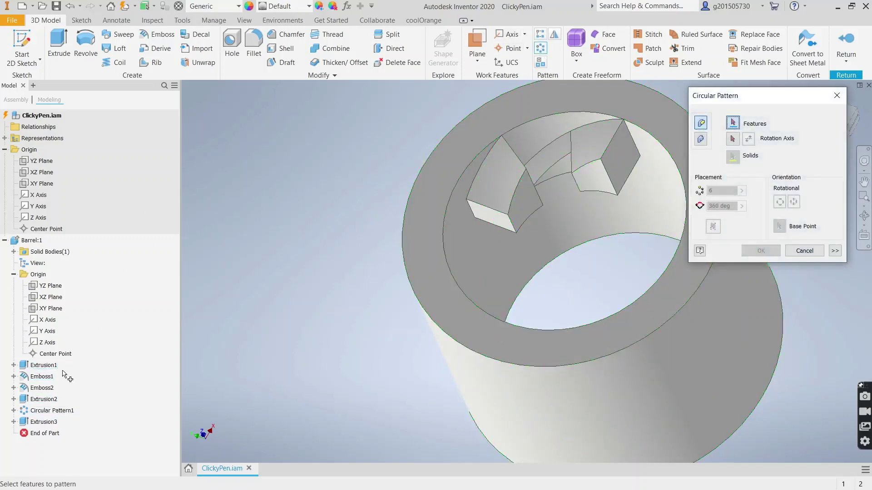
{"action": "left_click", "coordinate": [45, 366]}
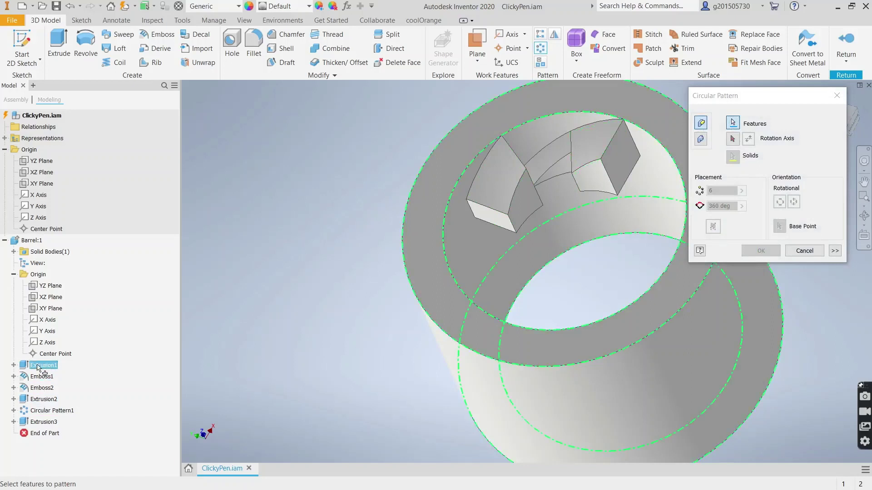
{"action": "left_click", "coordinate": [44, 382]}
{"action": "left_click", "coordinate": [43, 366], "text": "ctrl"}
{"action": "left_click", "coordinate": [42, 388]}
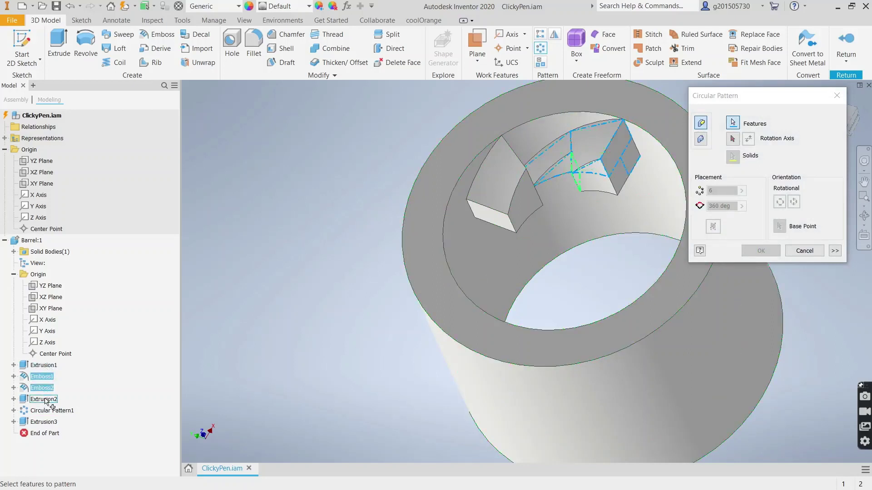
{"action": "left_click", "coordinate": [43, 399]}
{"action": "left_click", "coordinate": [45, 410]}
{"action": "left_click", "coordinate": [44, 422]}
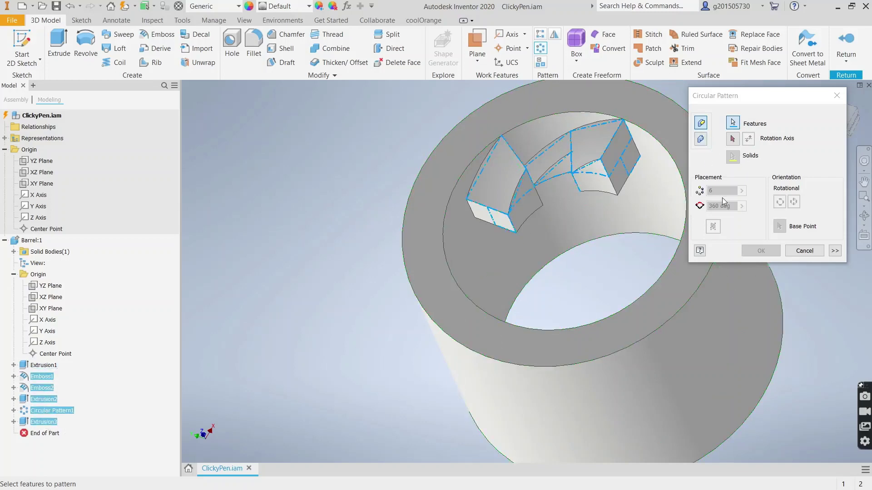
Pattern the chosen tooth features around the Barrel's Z axis with 3 occurrences over 360 degrees
{"action": "left_click", "coordinate": [733, 138]}
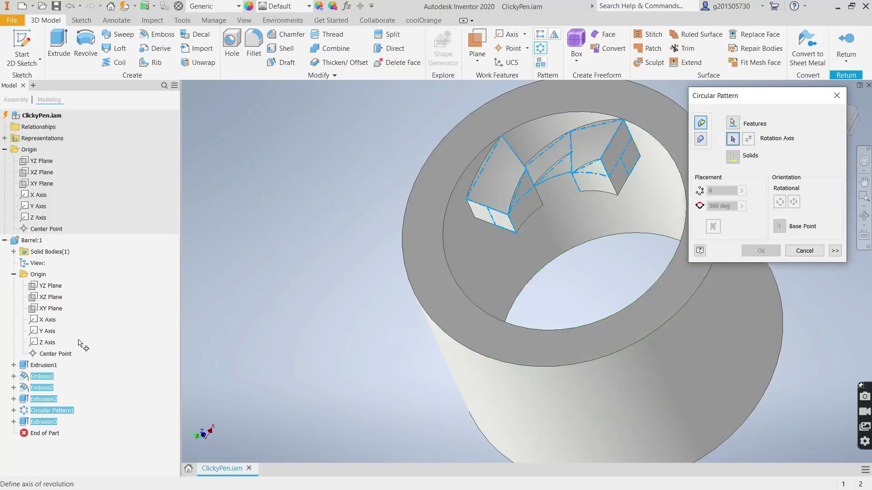
{"action": "left_click", "coordinate": [51, 343]}
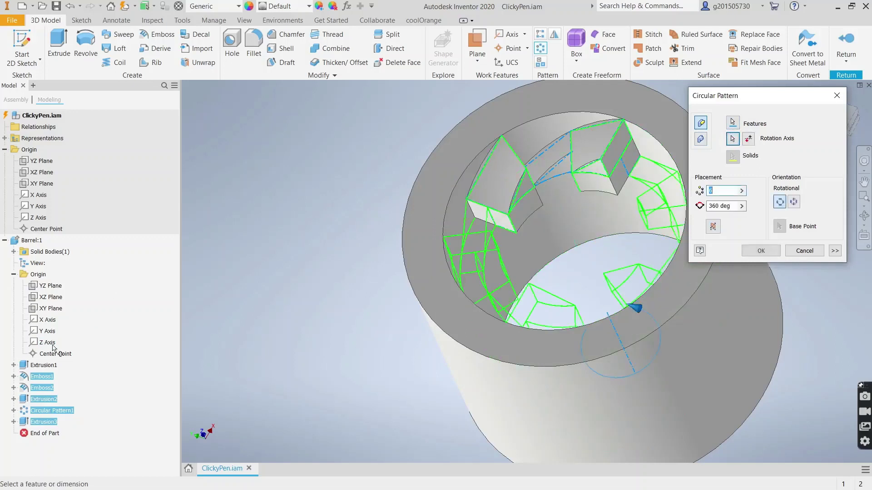
{"action": "double_click", "coordinate": [704, 190]}
{"action": "type", "text": "3"}
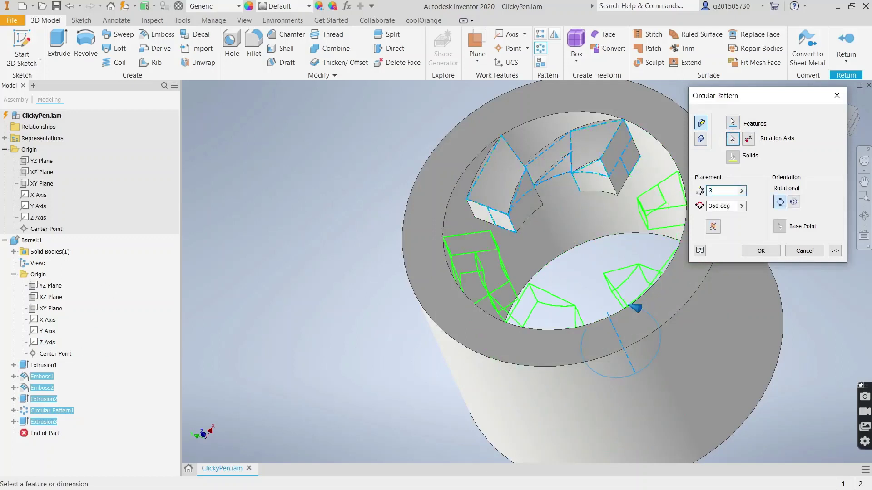
{"action": "left_click", "coordinate": [768, 251]}
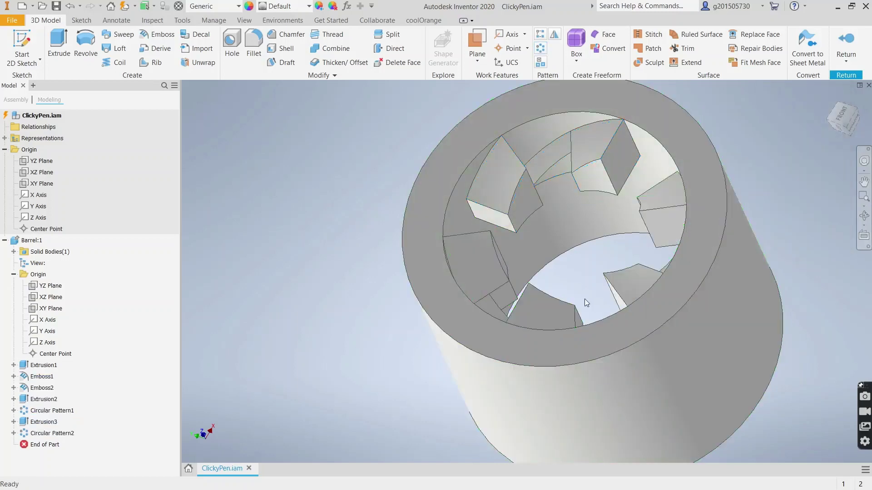
{"action": "mouse_move", "coordinate": [586, 303]}
{"action": "middle_mouse_down", "text": "shift"}
{"action": "mouse_move", "coordinate": [551, 317]}
{"action": "mouse_move", "coordinate": [586, 300]}
{"action": "middle_mouse_up", "text": "shift"}
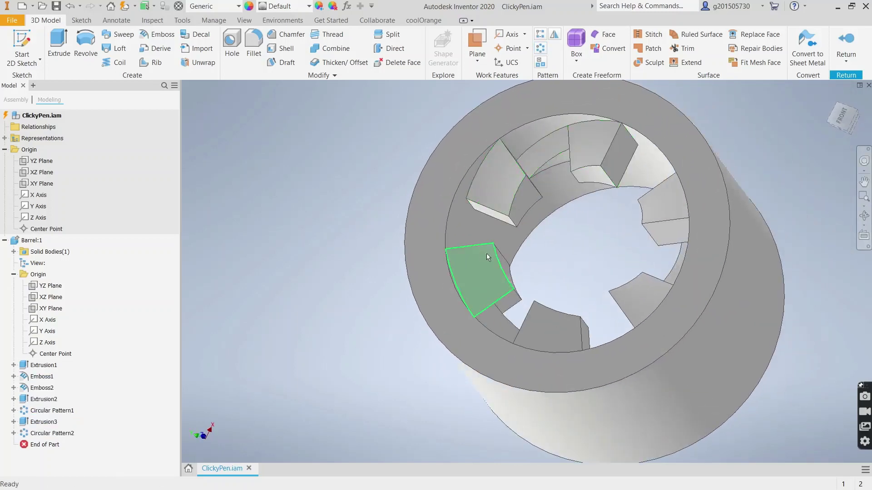
{"action": "middle_click_drag", "start_coordinate": [480, 265], "coordinate": [491, 296], "text": "shift"}
Return to the ClickyPen assembly and save it together with the Barrel part
{"action": "left_click", "coordinate": [847, 29]}
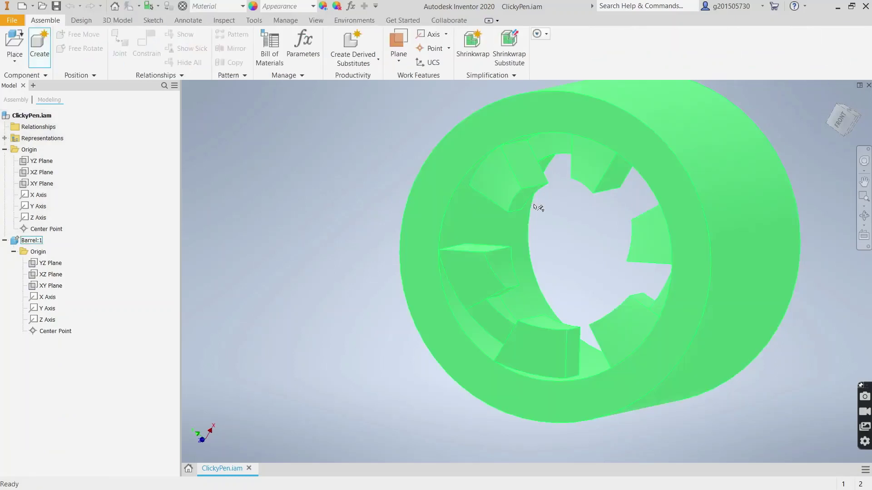
{"action": "left_click", "coordinate": [17, 21]}
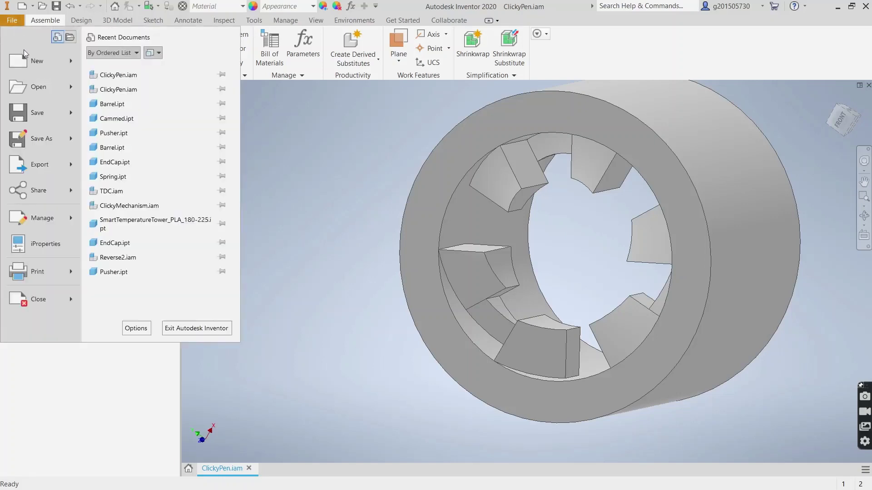
{"action": "left_click", "coordinate": [27, 113]}
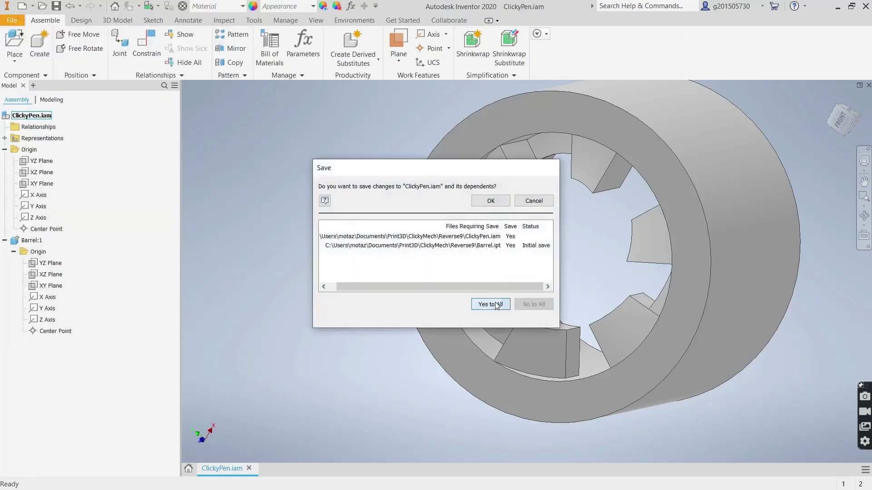
{"action": "left_click", "coordinate": [491, 201]}
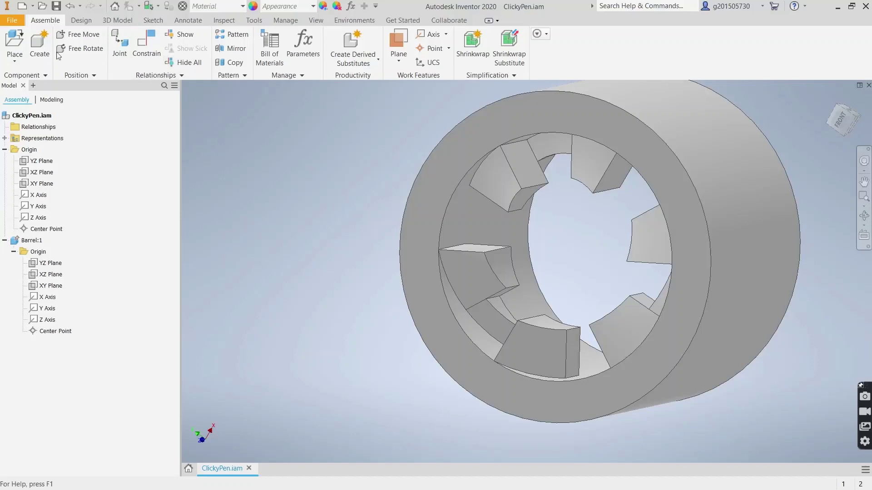
Create an in-place component named Pusher from the Standard.ipt template, placed on the assembly's XY plane
{"action": "left_click", "coordinate": [40, 43]}
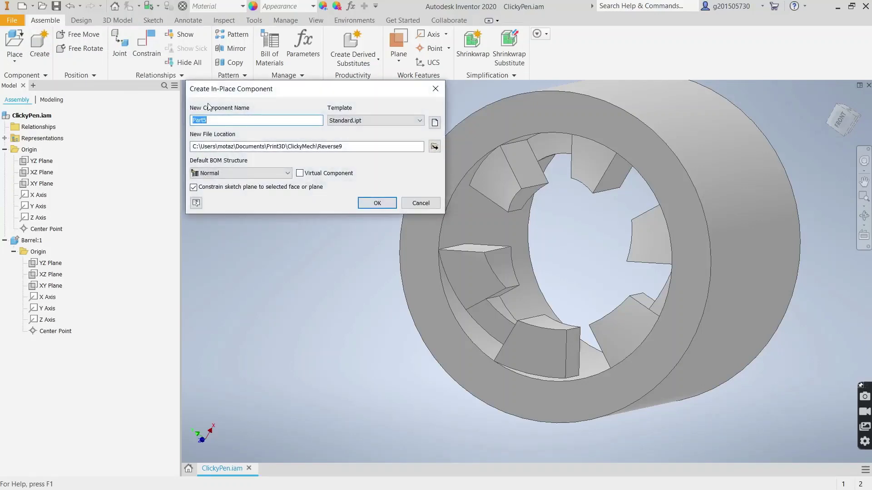
{"action": "type", "text": "Pusher"}
{"action": "left_click", "coordinate": [377, 204]}
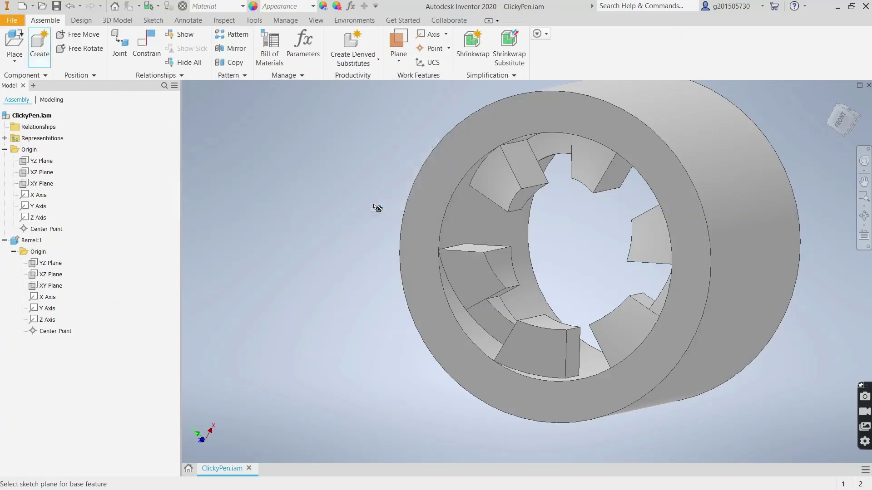
{"action": "left_click", "coordinate": [42, 186]}
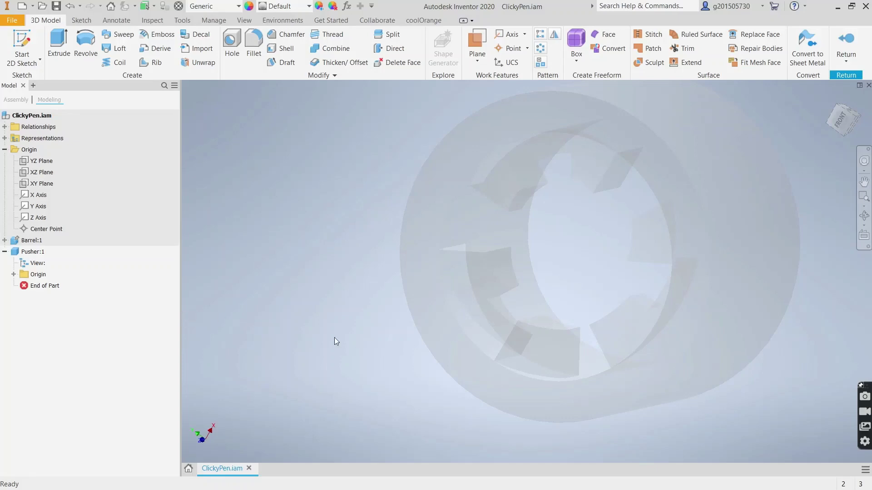
Start a sketch on the Pusher's XY plane and draw a circle about 9.8 mm in diameter centred on the origin
{"action": "left_click", "coordinate": [23, 44]}
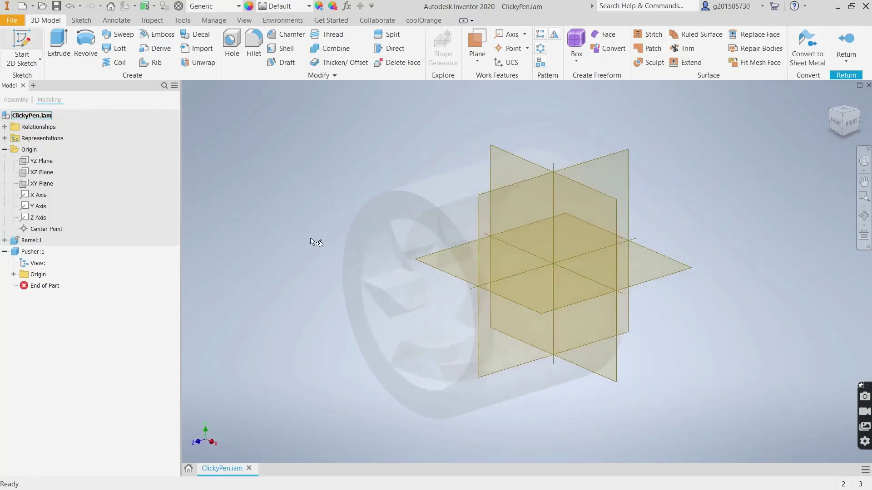
{"action": "left_click", "coordinate": [496, 150]}
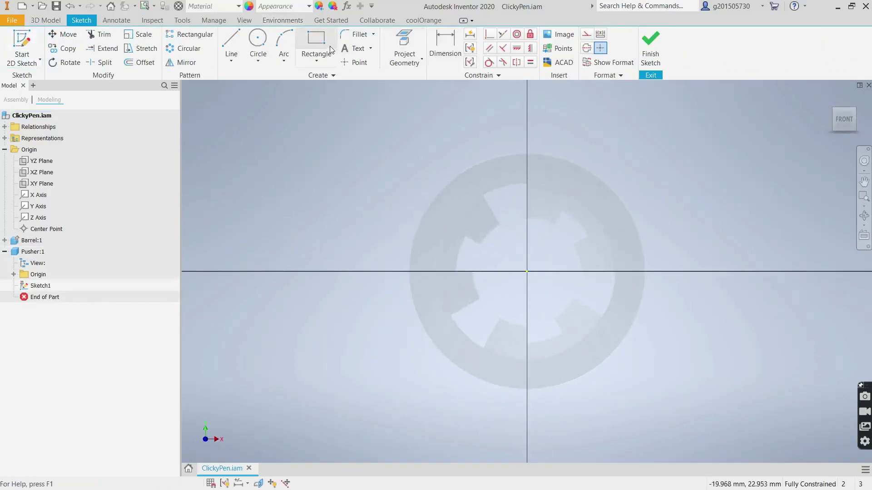
{"action": "left_click", "coordinate": [259, 43]}
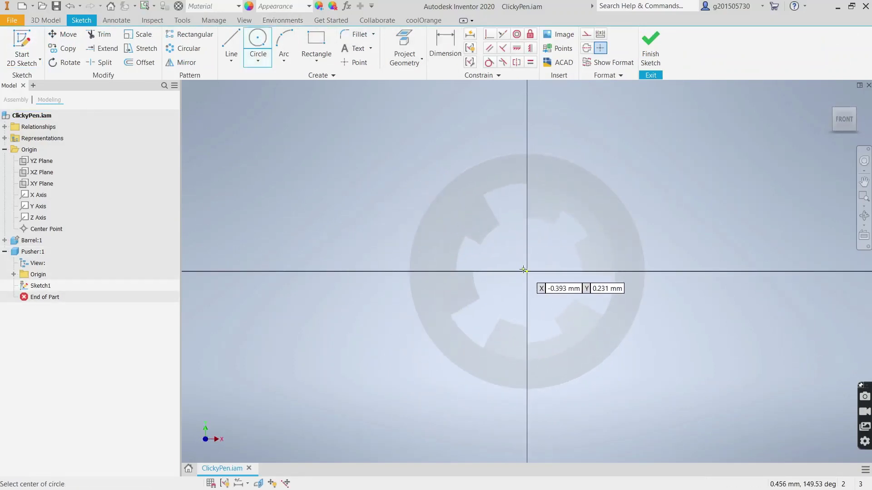
{"action": "left_click", "coordinate": [527, 272]}
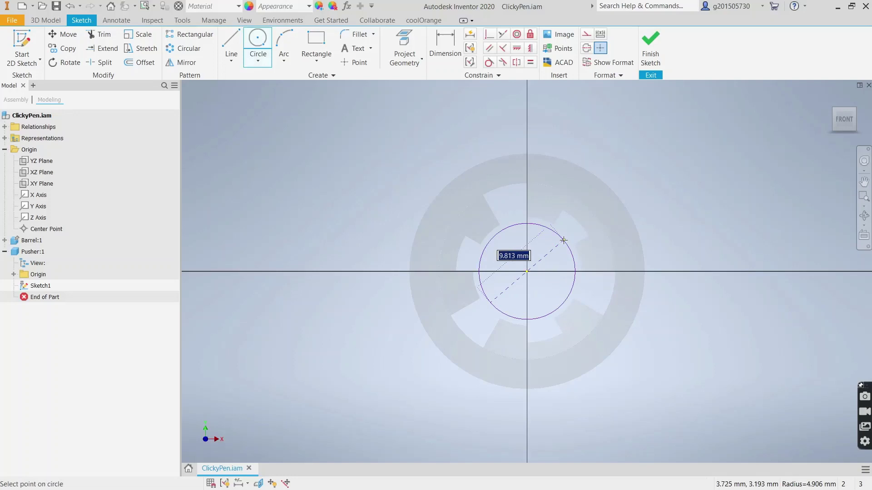
{"action": "left_click", "coordinate": [564, 240]}
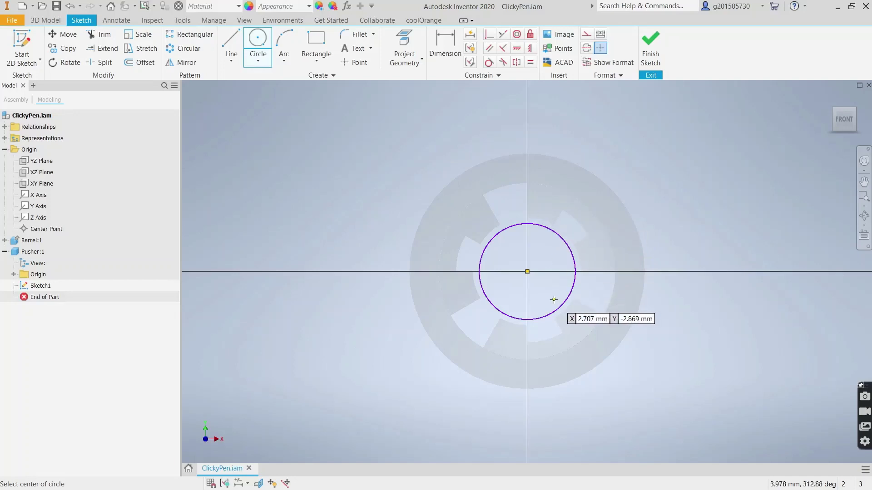
Link the BrrlID and HighCam parameters from Barrel.ipt into the Pusher, allowing them to be marked for export
{"action": "left_click", "coordinate": [448, 43]}
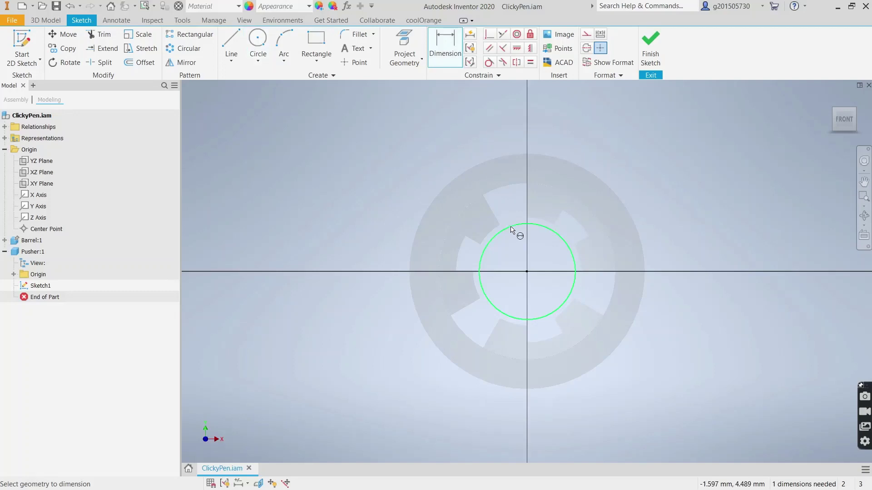
{"action": "left_click", "coordinate": [212, 20]}
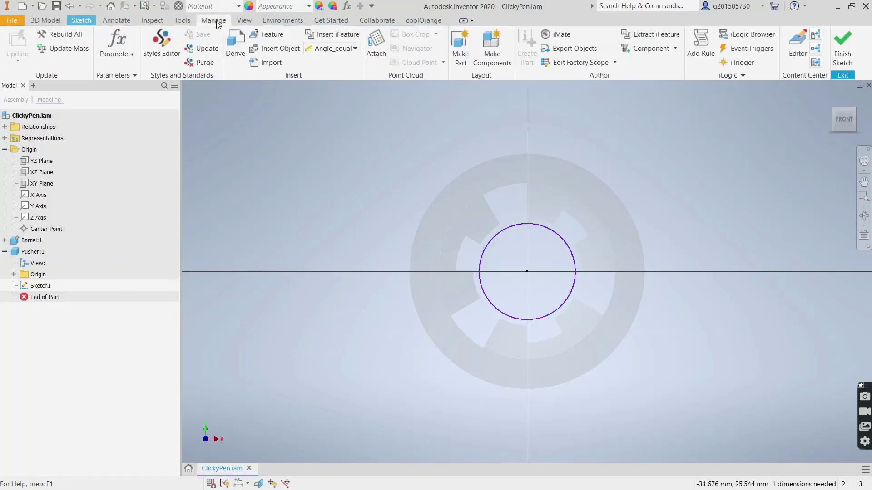
{"action": "left_click", "coordinate": [113, 39]}
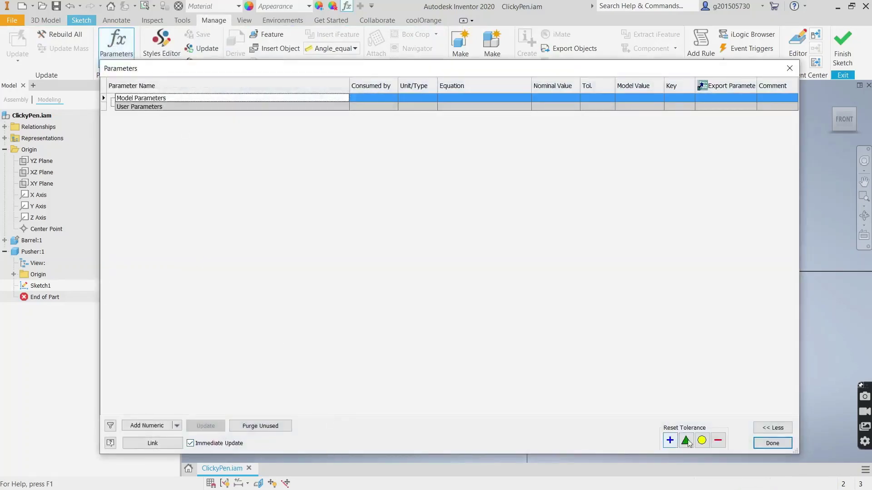
{"action": "left_click", "coordinate": [153, 443]}
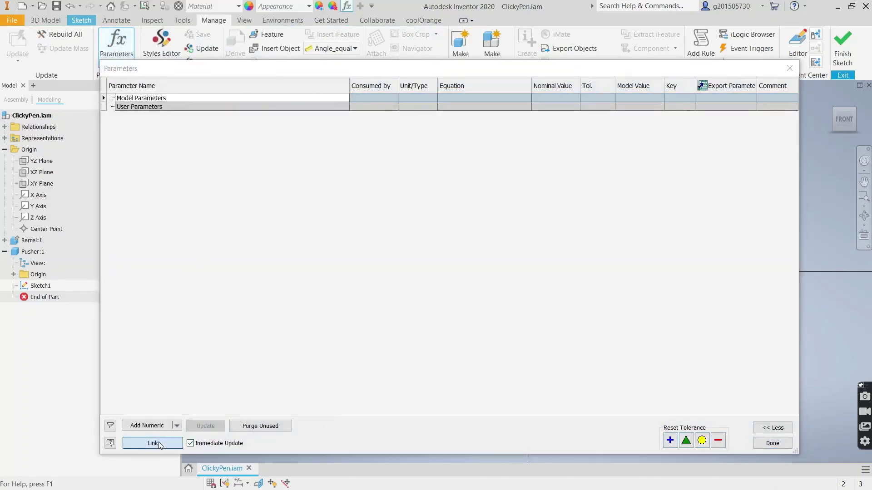
{"action": "double_click", "coordinate": [350, 224]}
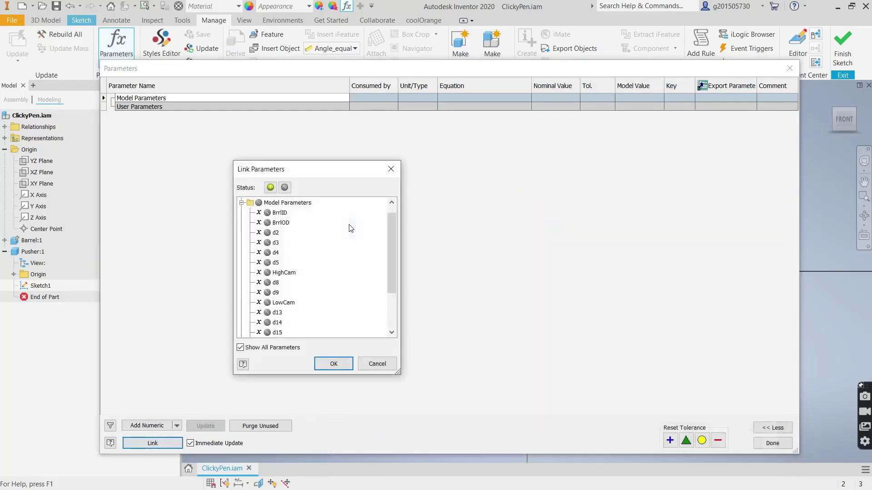
{"action": "left_click", "coordinate": [277, 213]}
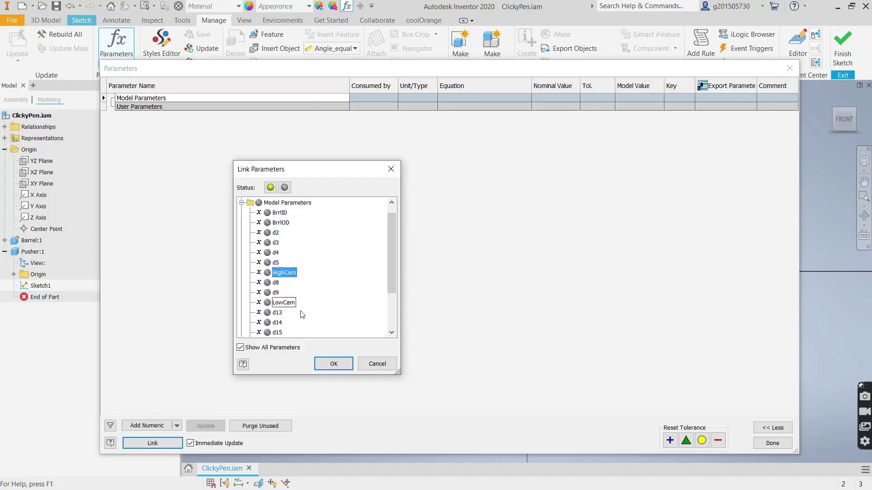
{"action": "left_click", "coordinate": [285, 273], "text": "ctrl"}
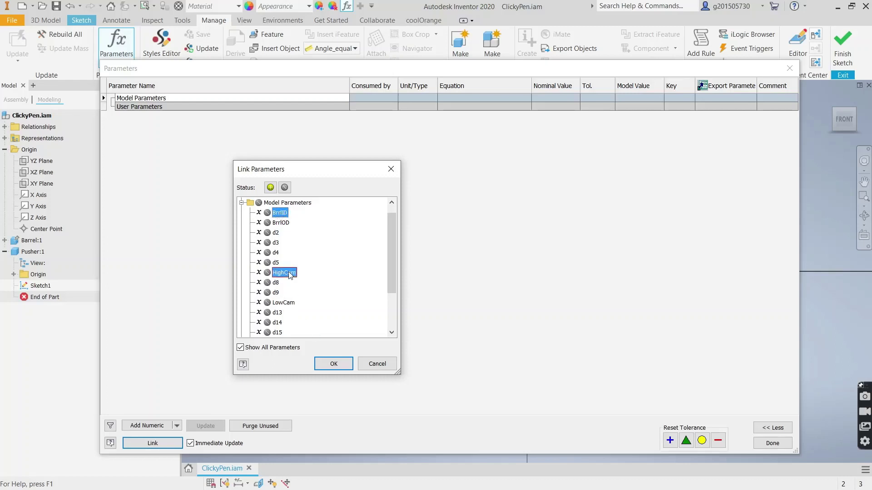
{"action": "left_click", "coordinate": [268, 271]}
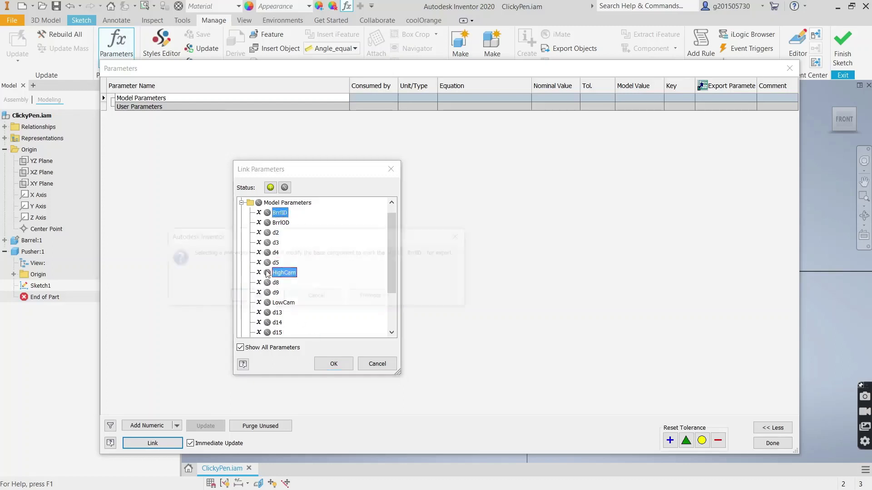
{"action": "left_click", "coordinate": [286, 299]}
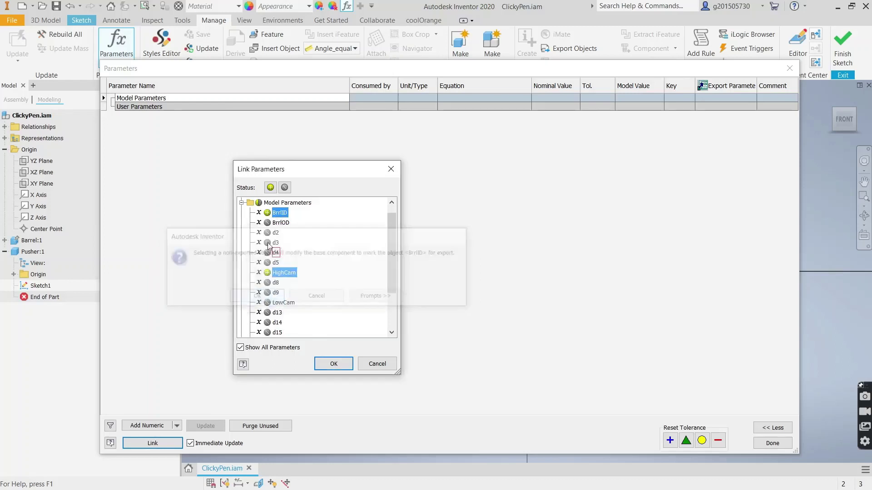
{"action": "left_click", "coordinate": [333, 364]}
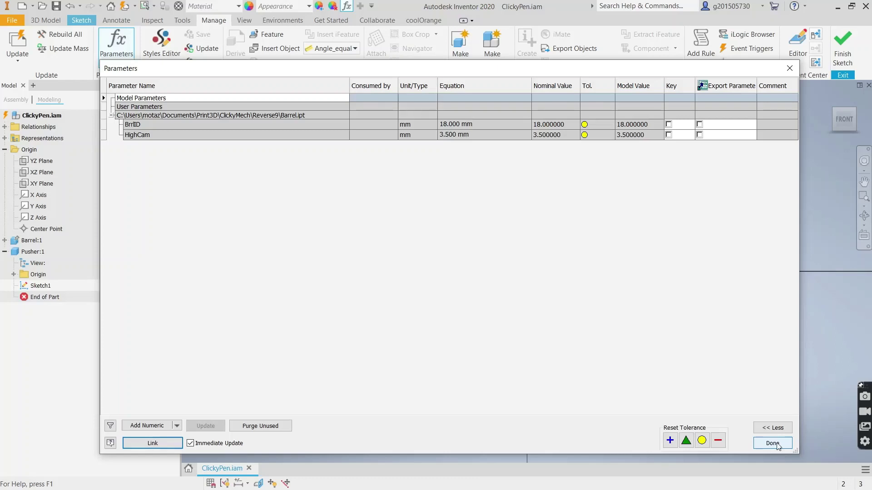
{"action": "left_click", "coordinate": [773, 443]}
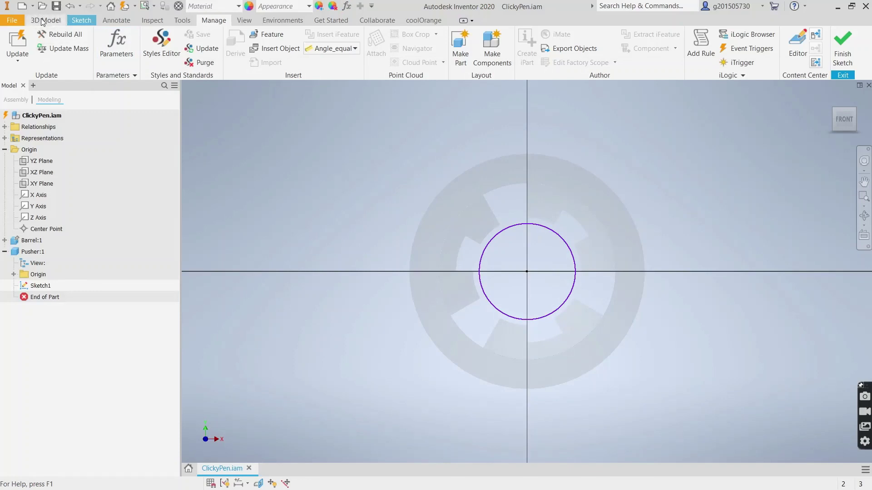
Dimension the circle's diameter with the named expression PshrOD = BrrlID - 2*HighCam - .5
{"action": "left_click", "coordinate": [82, 20]}
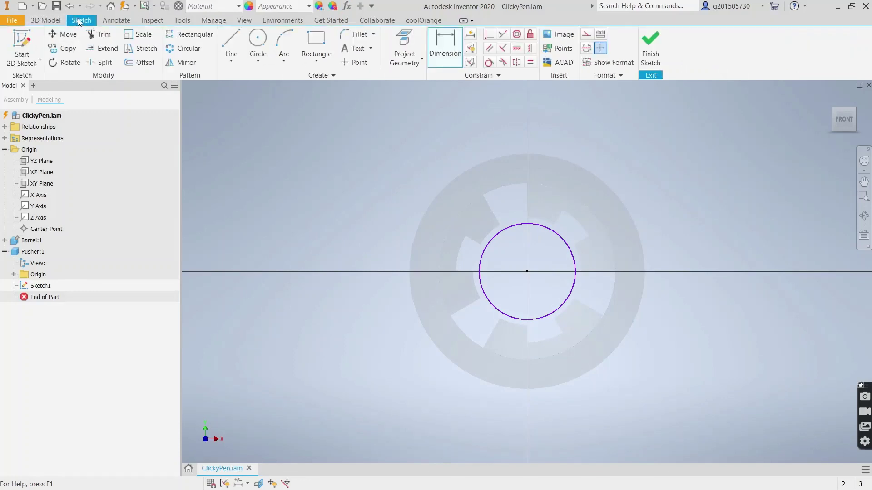
{"action": "left_click", "coordinate": [445, 47]}
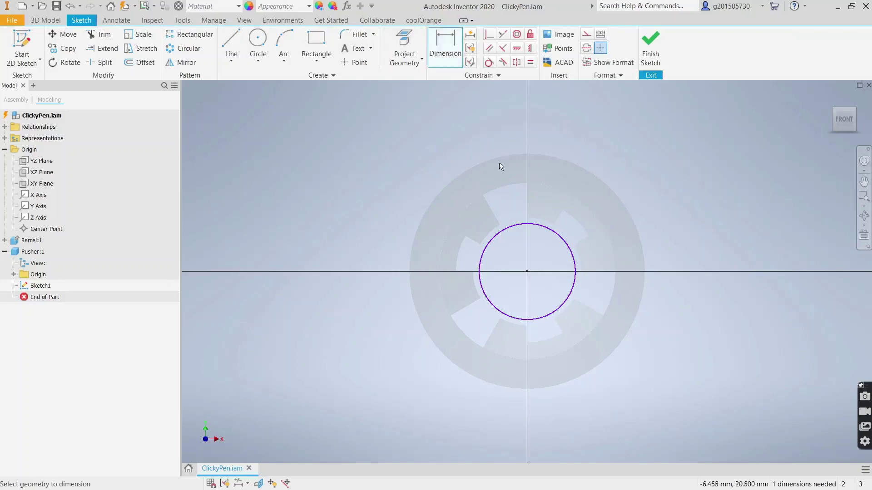
{"action": "left_click", "coordinate": [515, 232]}
{"action": "left_click", "coordinate": [519, 255]}
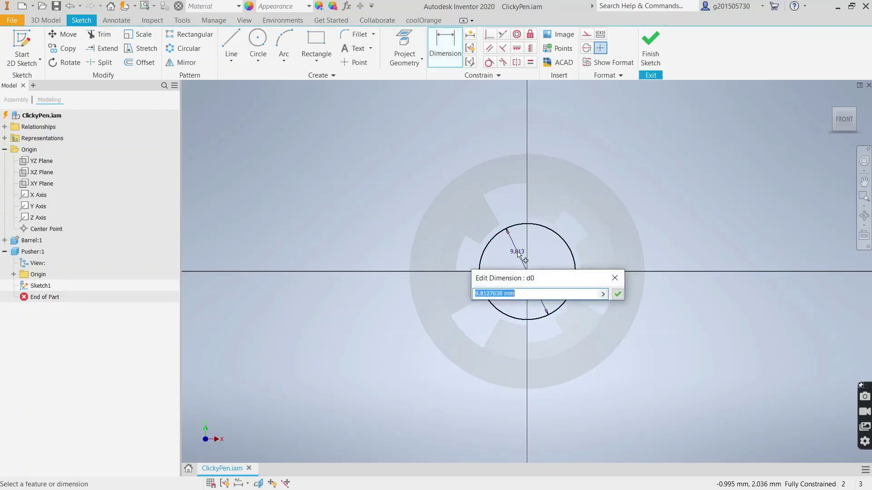
{"action": "type", "text": "PshrOD = BrrlID - 2*High"}
{"action": "type", "text": "Cam - .5"}
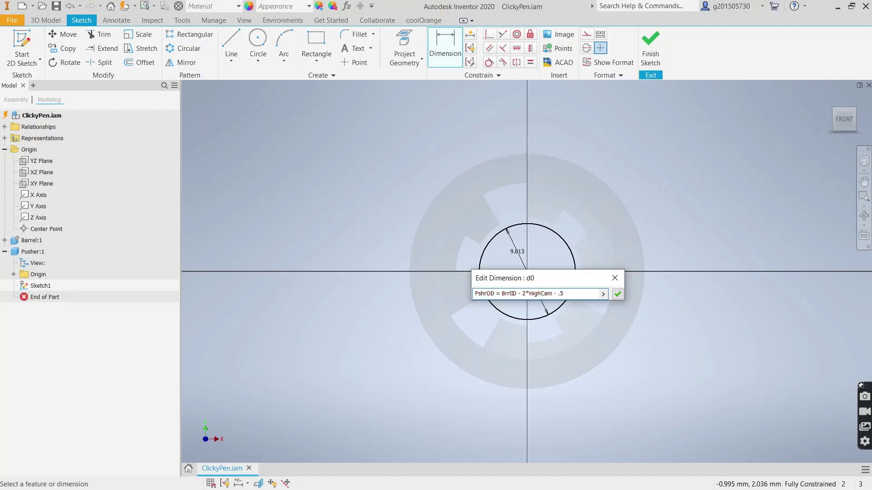
{"action": "key", "text": "Return"}
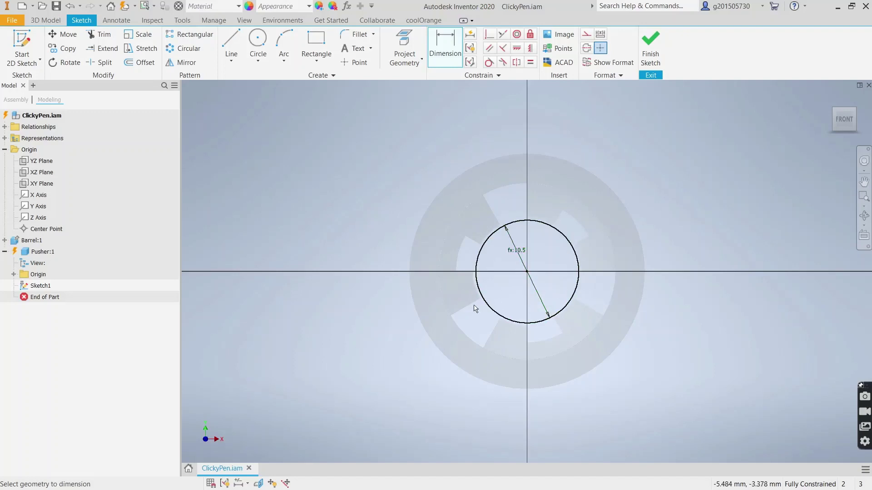
Change the clearance subtracted in the circle's PshrOD diameter expression to 0.25 mm
{"action": "double_click", "coordinate": [519, 254]}
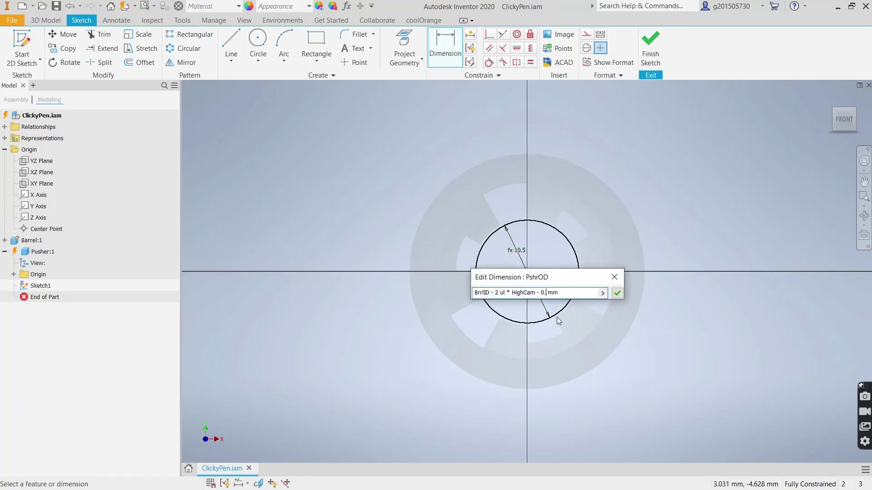
{"action": "key", "text": "BackSpace"}
{"action": "type", "text": "25"}
{"action": "left_click", "coordinate": [618, 293]}
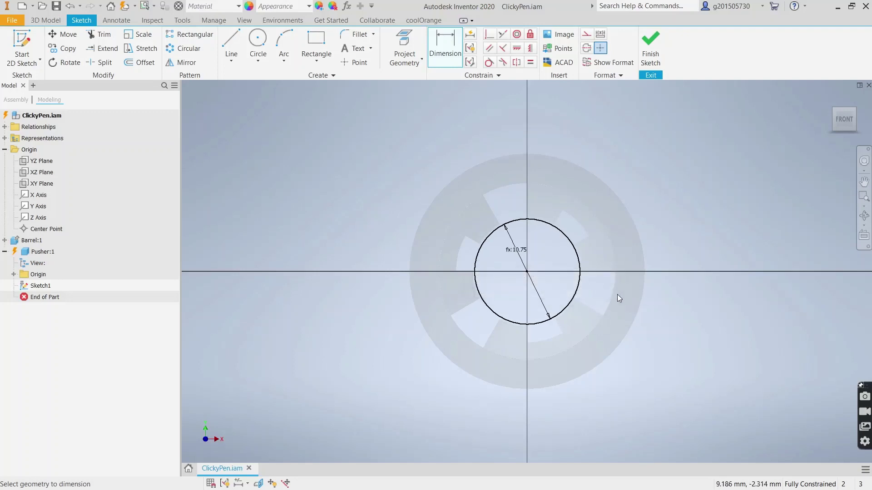
Edit the clearance term in the outer circle's PshrOD diameter expression to give a 10.5 mm diameter
{"action": "double_click", "coordinate": [520, 259]}
{"action": "left_click", "coordinate": [549, 294]}
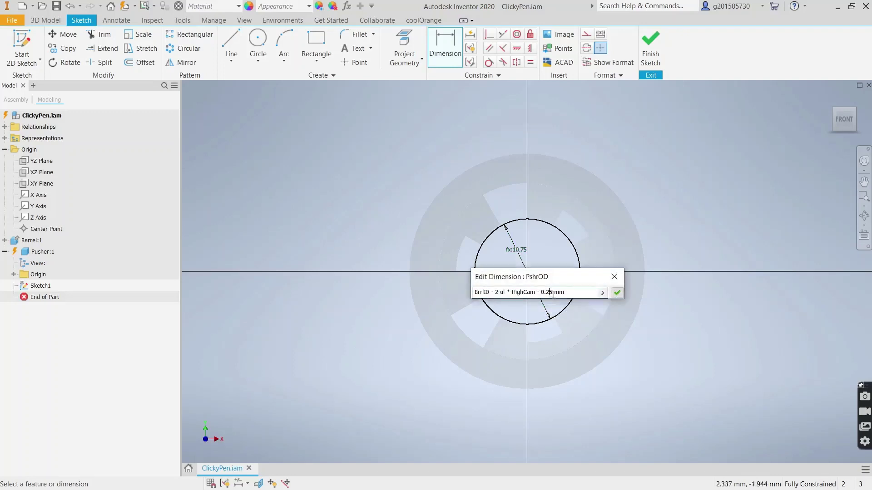
{"action": "key", "text": "Return"}
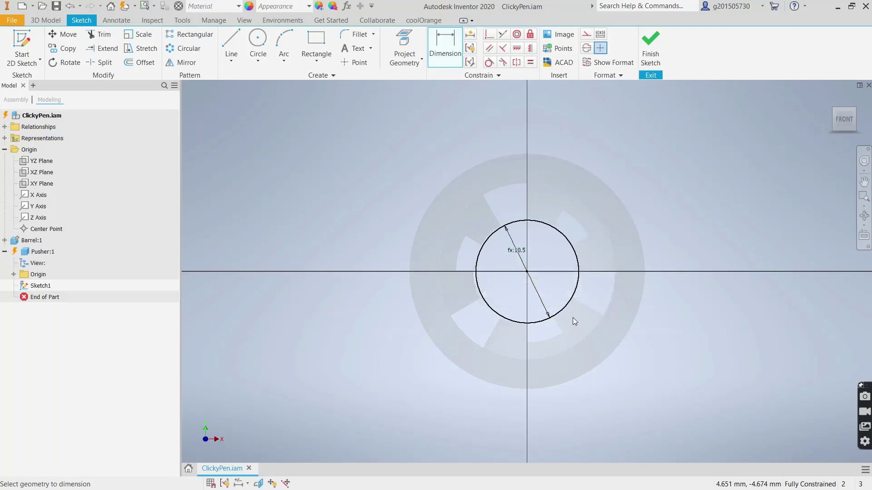
Sketch a second circle about 6.5 mm in diameter, concentric with the outer circle at the origin
{"action": "mouse_move", "coordinate": [573, 318]}
{"action": "middle_mouse_down", "text": "shift"}
{"action": "mouse_move", "coordinate": [557, 306]}
{"action": "mouse_move", "coordinate": [537, 310]}
{"action": "middle_mouse_up", "text": "shift"}
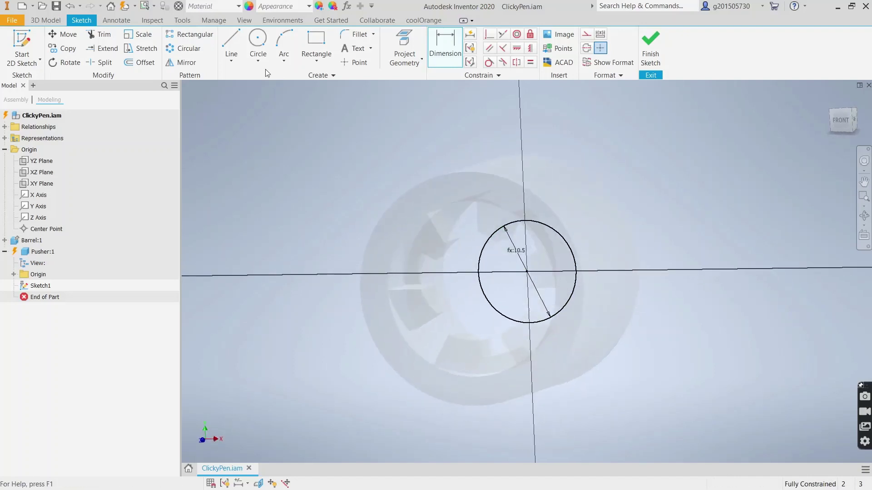
{"action": "left_click", "coordinate": [257, 43]}
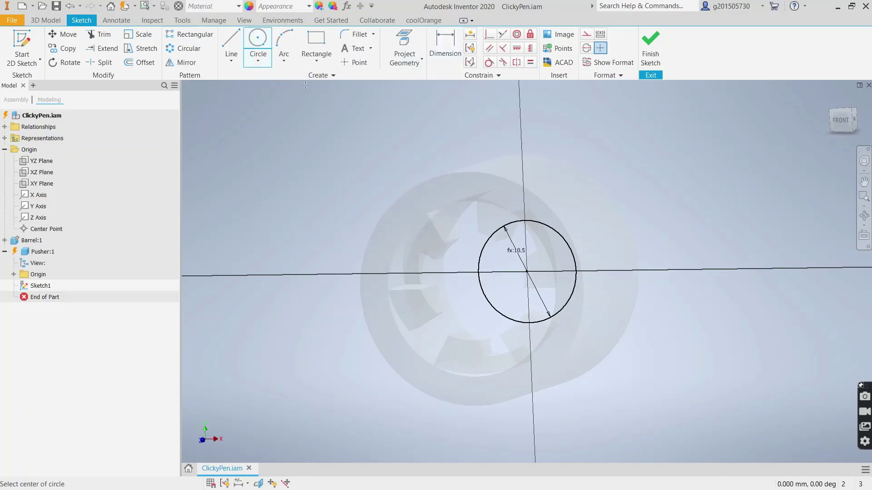
{"action": "left_click", "coordinate": [528, 272]}
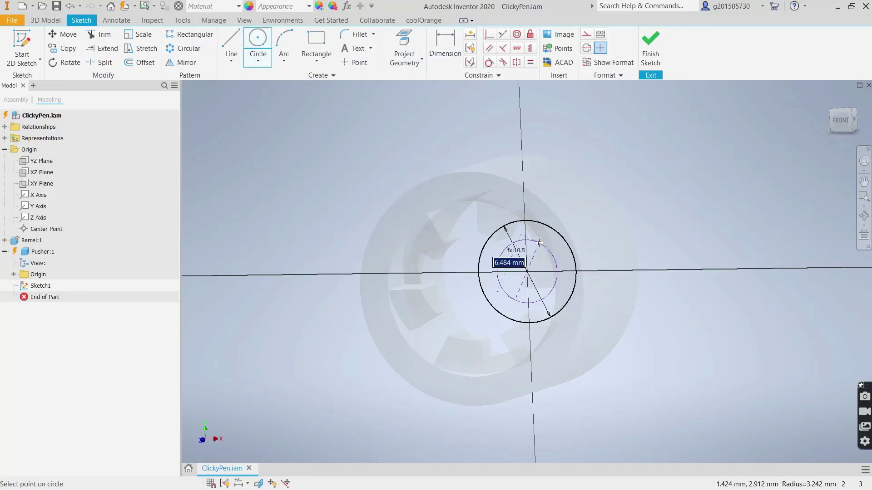
{"action": "left_click", "coordinate": [541, 299]}
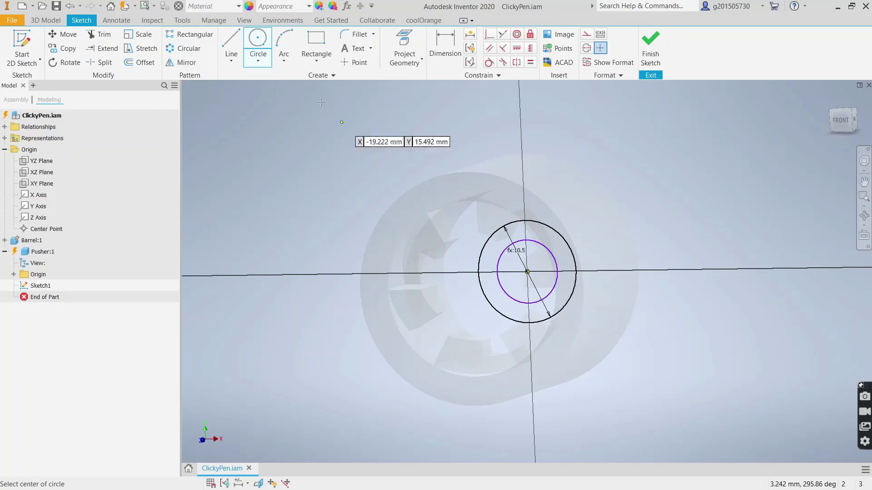
Dimension the inner circle's diameter with the named expression PshrID=PshrOD - 3
{"action": "left_click", "coordinate": [445, 45]}
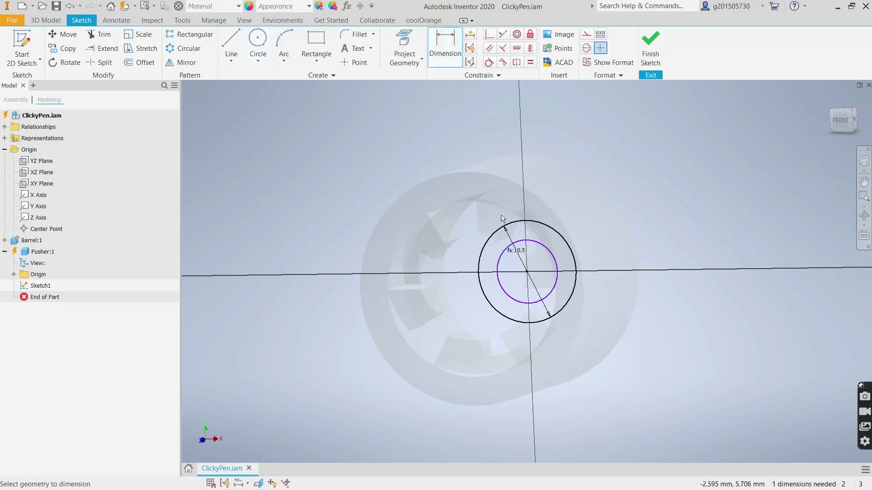
{"action": "left_click", "coordinate": [520, 243]}
{"action": "left_click", "coordinate": [539, 268]}
{"action": "type", "text": "PshrID"}
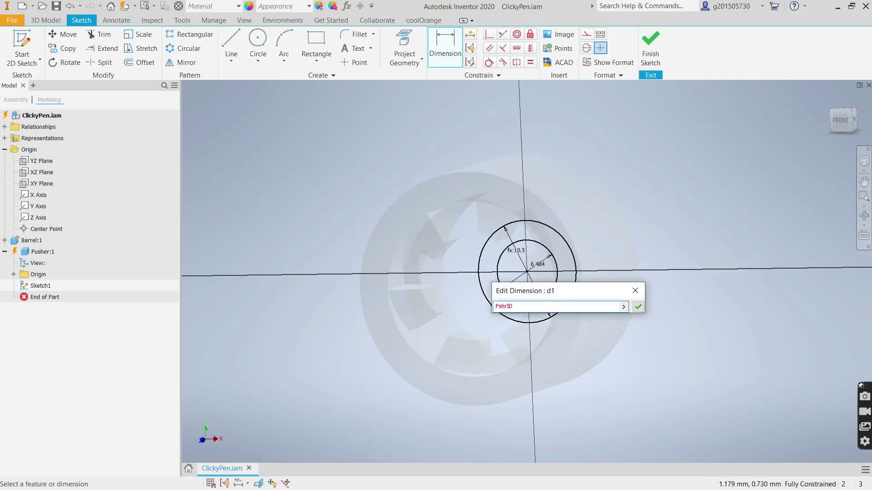
{"action": "type", "text": "=PshrOD - 3"}
{"action": "key", "text": "Return"}
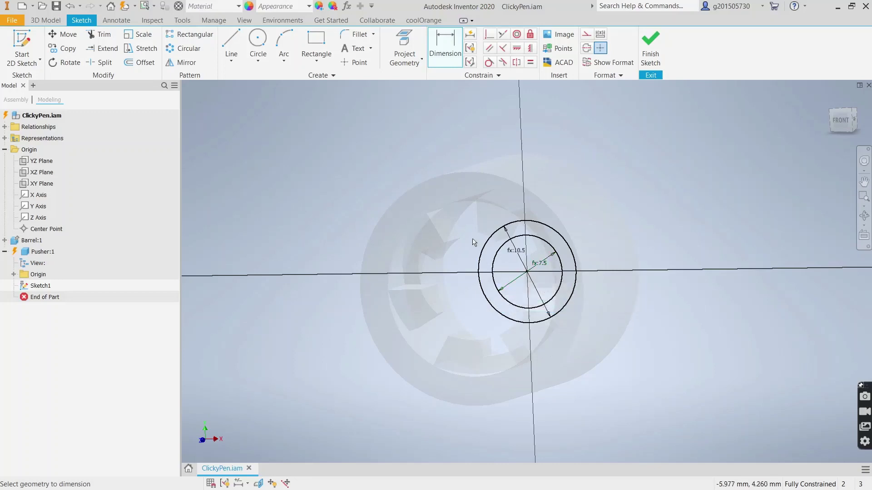
Extrude the ring between the two circles 18 mm to form the pusher tube
{"action": "left_click", "coordinate": [38, 20]}
{"action": "left_click", "coordinate": [59, 43]}
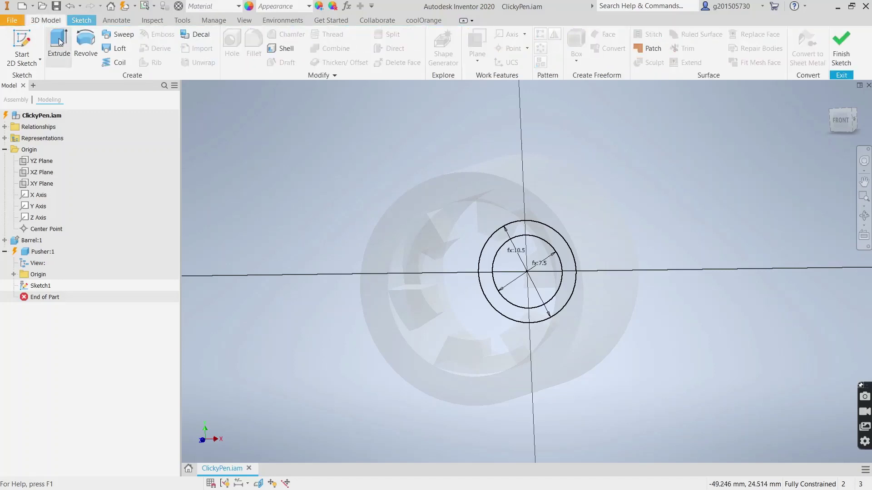
{"action": "left_click", "coordinate": [505, 240]}
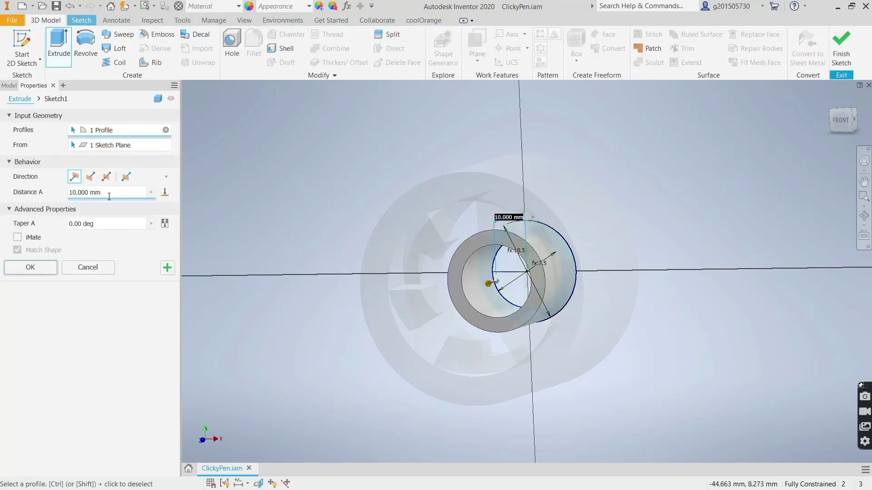
{"action": "left_click_drag", "start_coordinate": [109, 196], "coordinate": [53, 188]}
{"action": "type", "text": "18"}
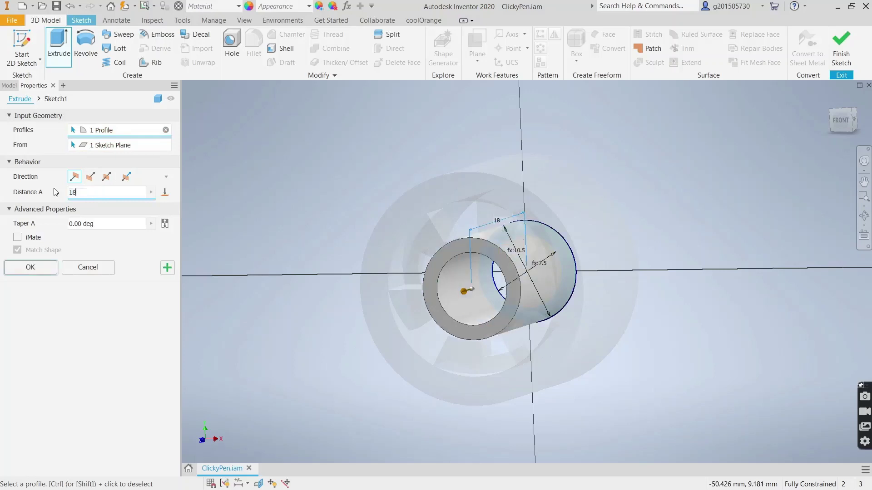
{"action": "left_click", "coordinate": [5, 269]}
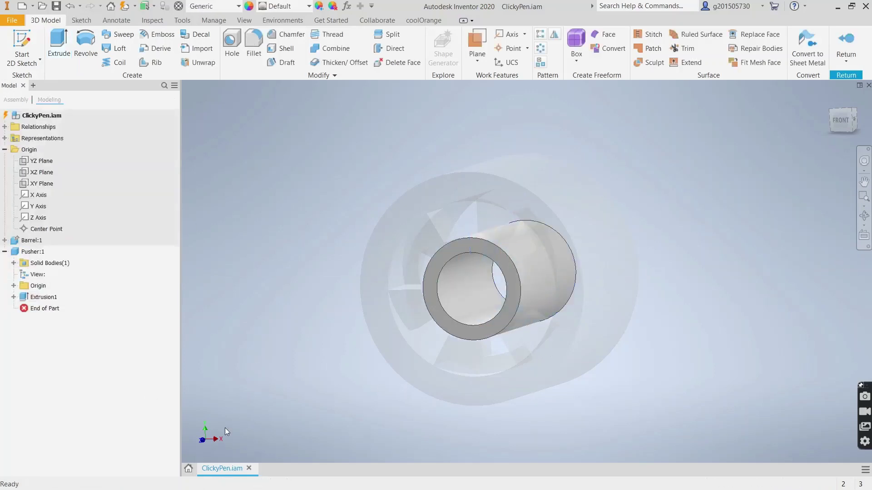
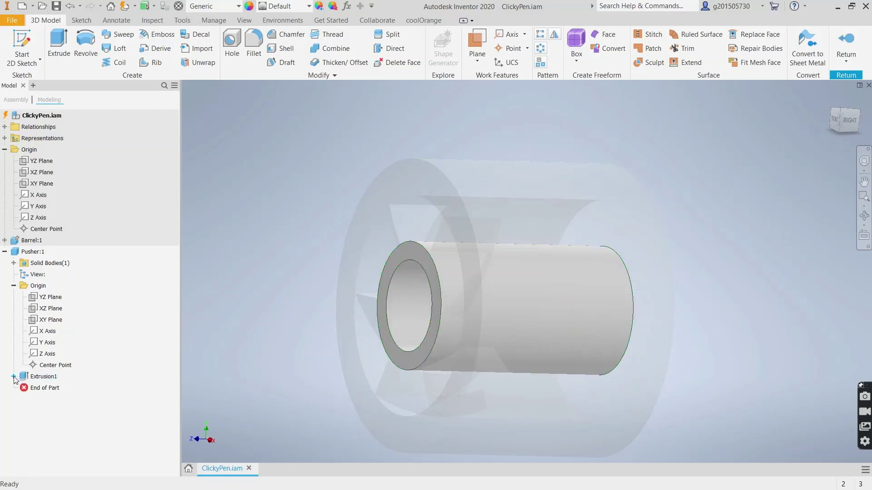
Create a work plane through the pusher's Z axis, angled 7.5 degrees from its YZ plane
{"action": "left_click", "coordinate": [49, 298]}
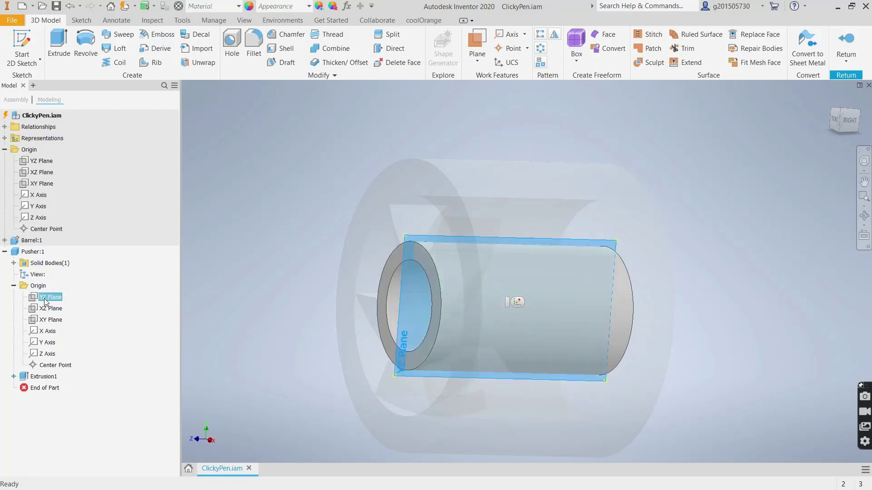
{"action": "key", "text": "bracketright"}
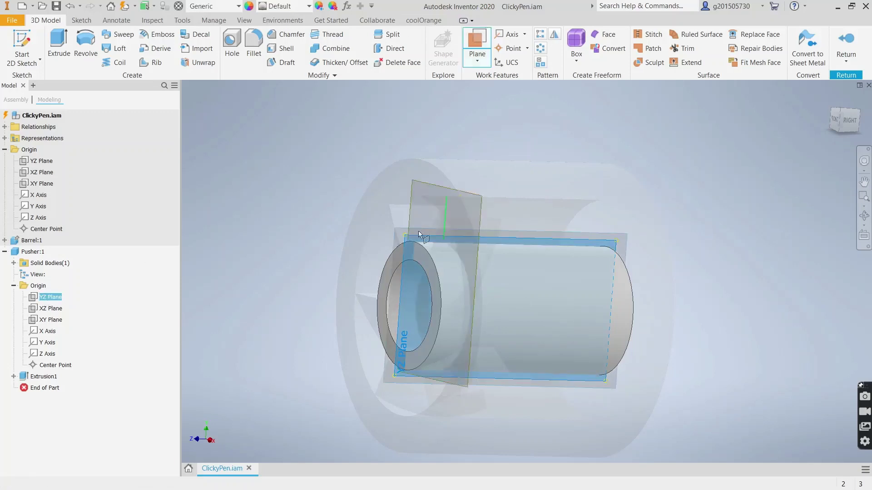
{"action": "left_click", "coordinate": [49, 355]}
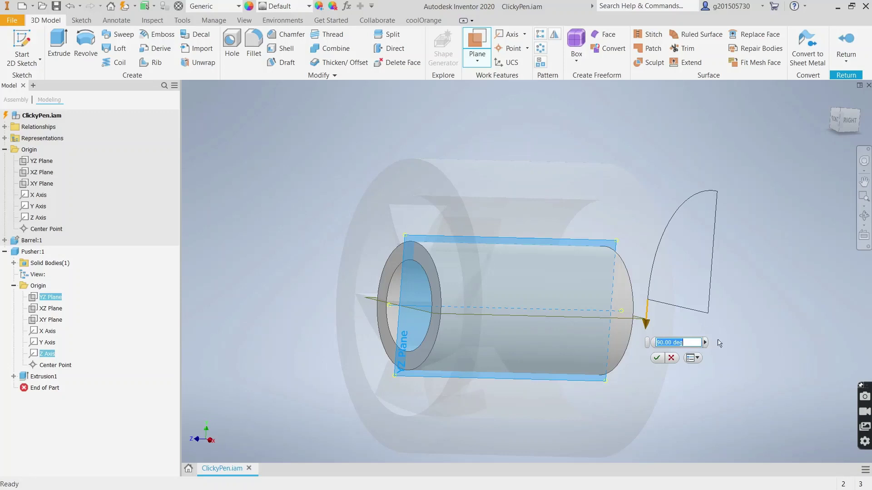
{"action": "type", "text": "7.5"}
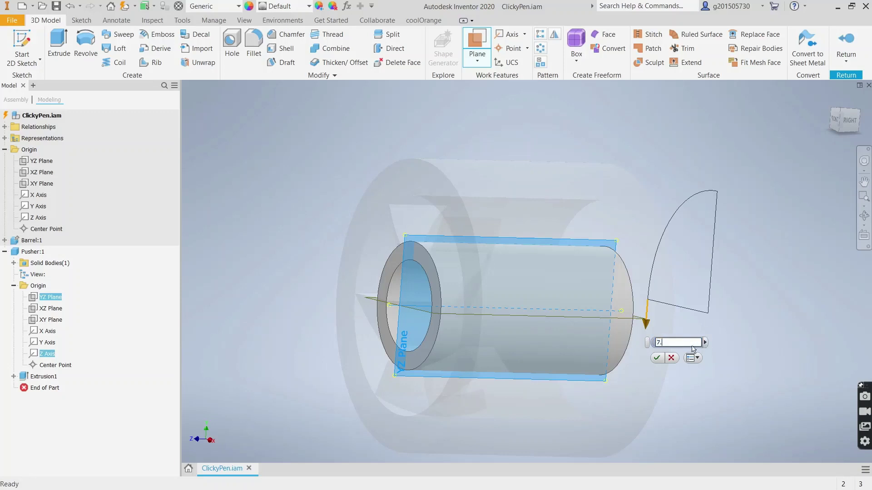
{"action": "left_click", "coordinate": [657, 358]}
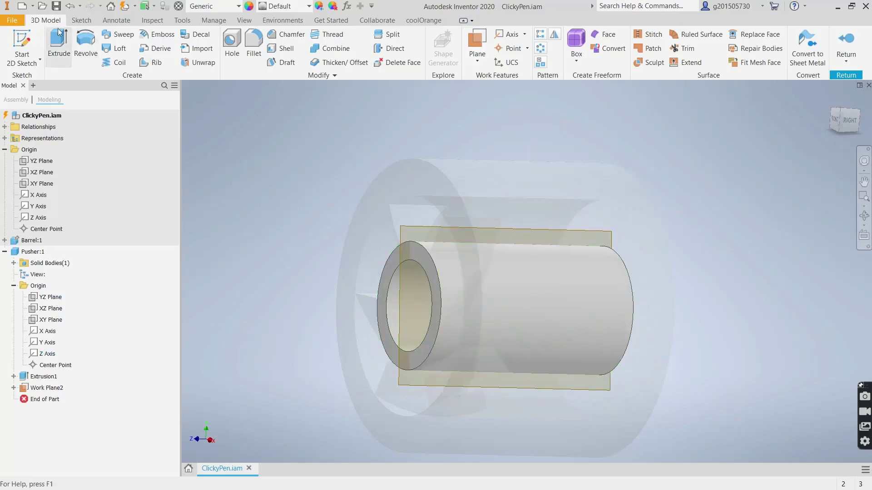
Start a sketch on the angled work plane, slice the graphics, and draw a V from the tube's open end edge with its apex on the centreline
{"action": "key", "text": "s"}
{"action": "left_click", "coordinate": [413, 231]}
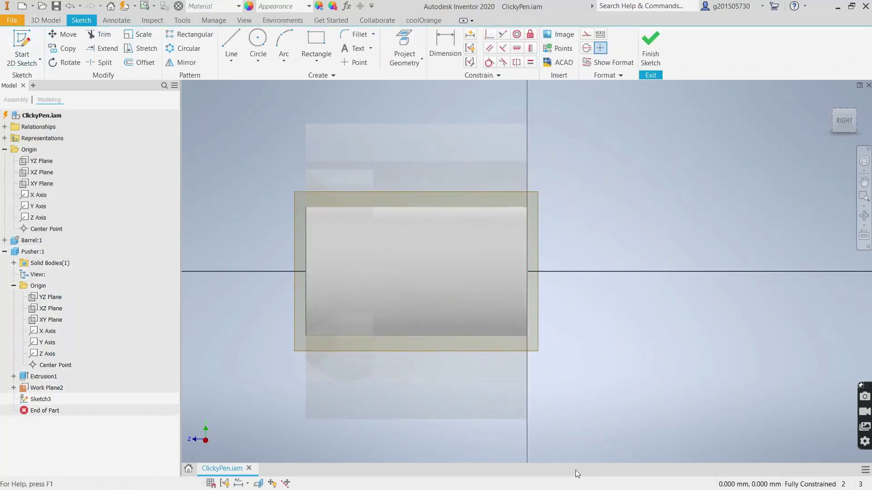
{"action": "left_click", "coordinate": [231, 44]}
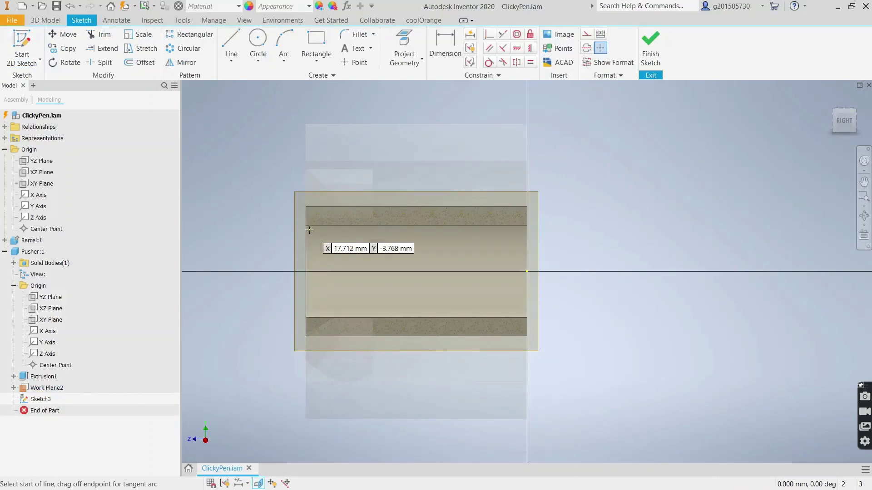
{"action": "left_click", "coordinate": [307, 254]}
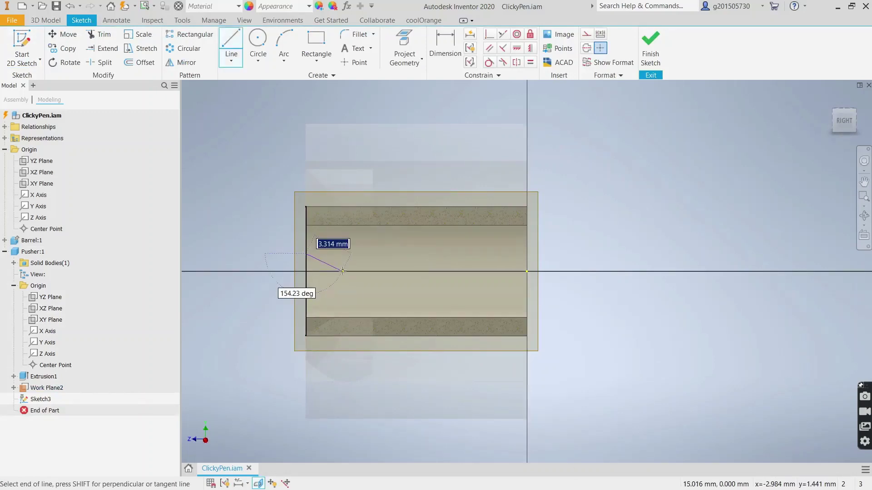
{"action": "left_click", "coordinate": [343, 271]}
{"action": "double_click", "coordinate": [306, 291]}
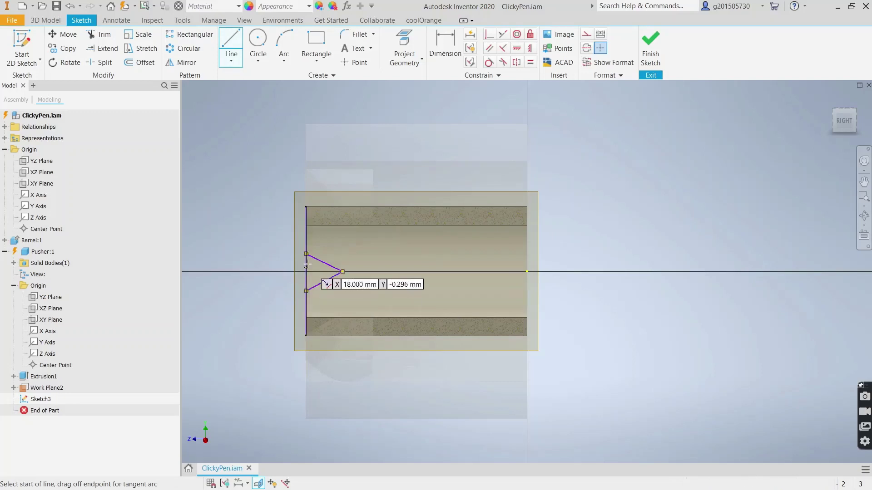
Close the V into a triangle with a line along the tube's end edge
{"action": "left_click", "coordinate": [306, 254]}
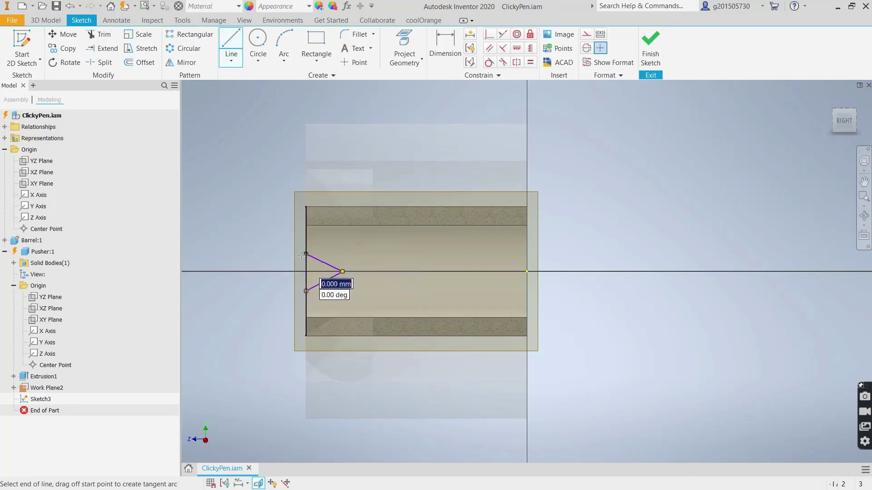
{"action": "key", "text": "Escape"}
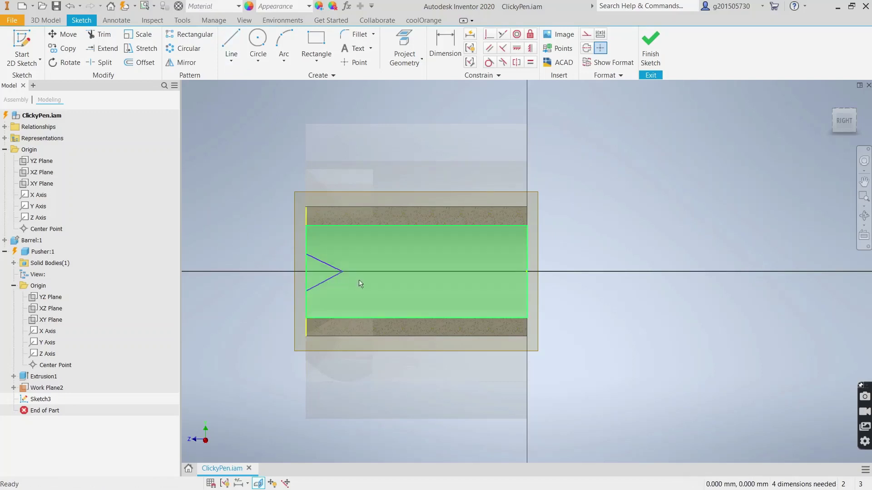
{"action": "left_click", "coordinate": [231, 57]}
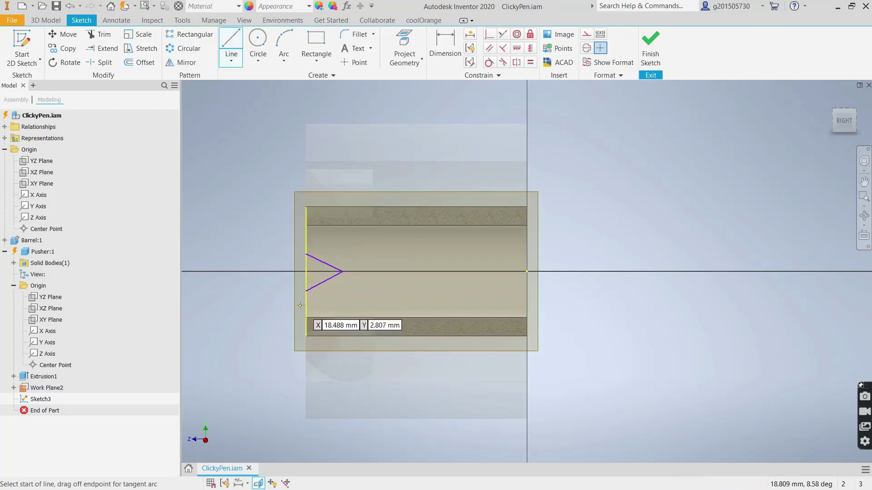
{"action": "left_click", "coordinate": [305, 292]}
{"action": "left_click", "coordinate": [307, 254]}
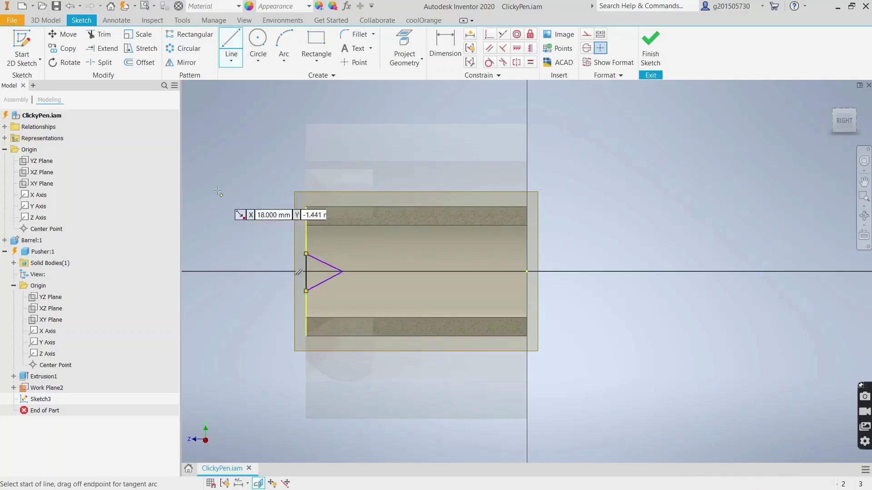
{"action": "key", "text": "Escape"}
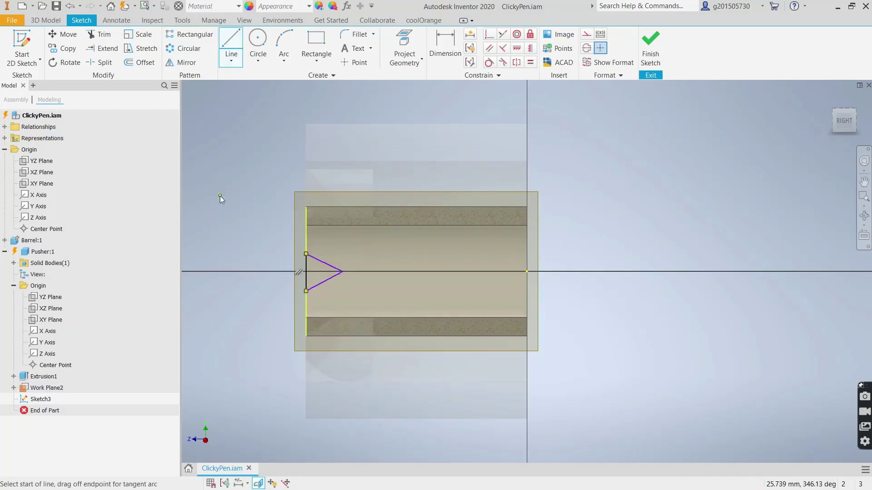
Dimension the angle between the triangle's two sloping sides as 45 degrees
{"action": "left_click", "coordinate": [442, 44]}
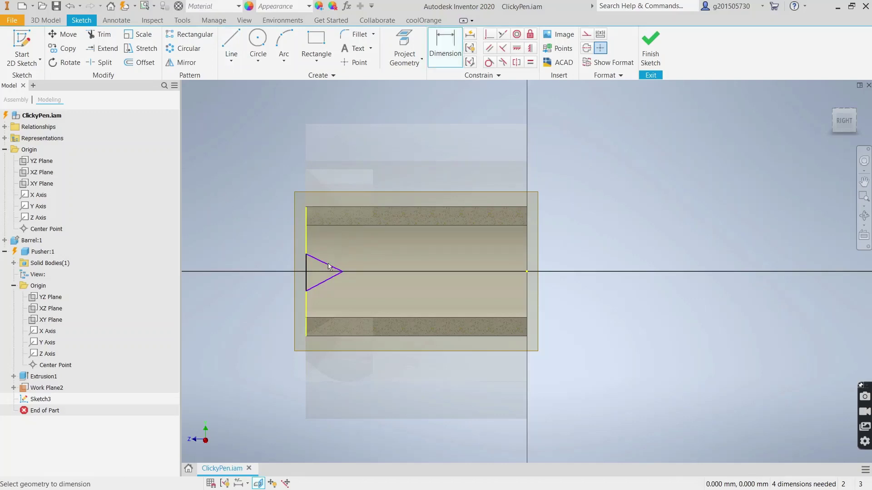
{"action": "left_click", "coordinate": [325, 264]}
{"action": "left_click", "coordinate": [329, 280]}
{"action": "left_click", "coordinate": [278, 272]}
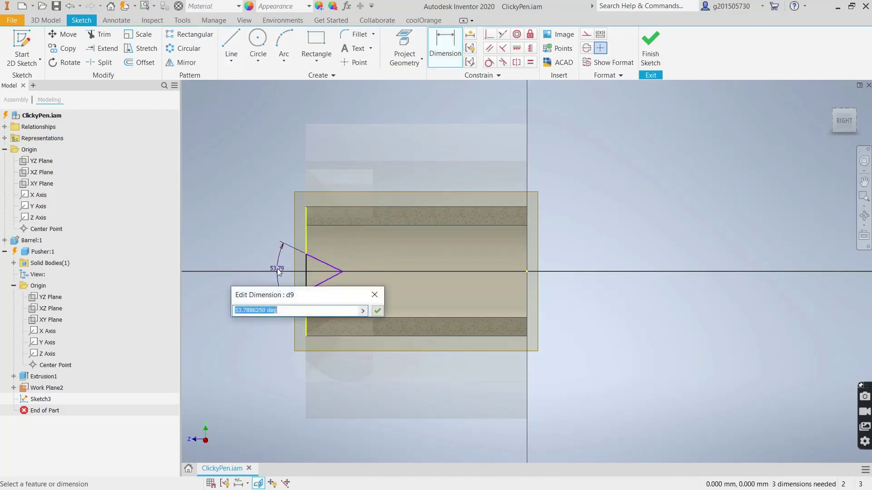
{"action": "type", "text": "45"}
{"action": "key", "text": "Return"}
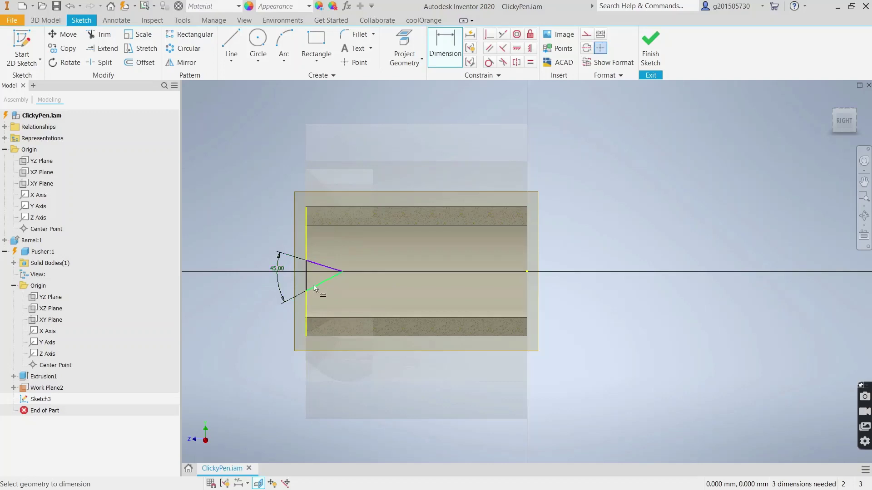
Dimension the angle between the triangle's lower sloping side and the pusher's Z axis as half the 45-degree angle, using d9/2
{"action": "left_click", "coordinate": [314, 286]}
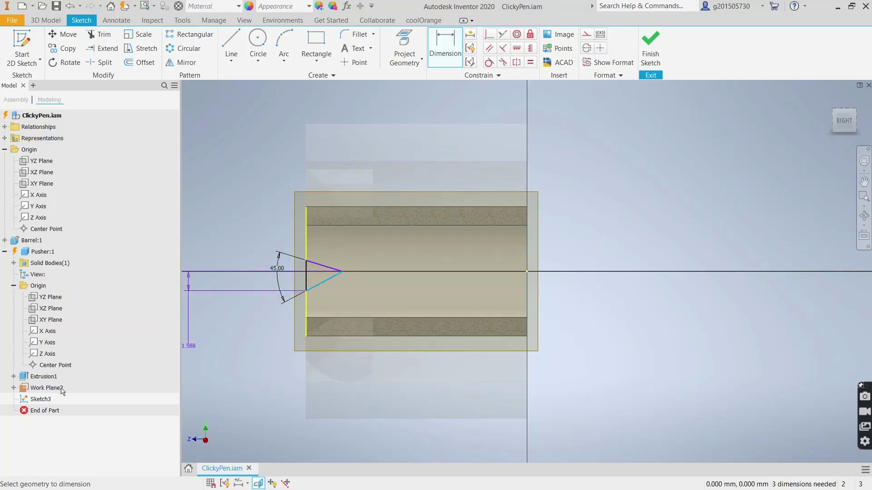
{"action": "left_click", "coordinate": [45, 354]}
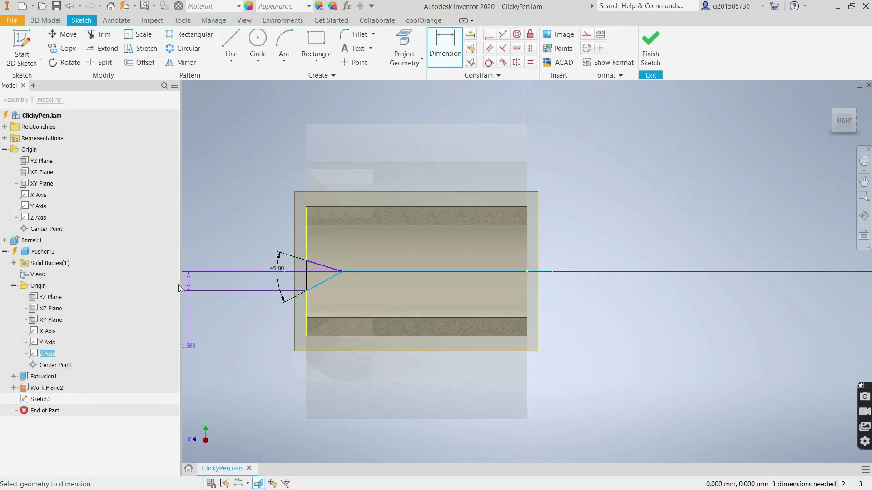
{"action": "left_click", "coordinate": [253, 301]}
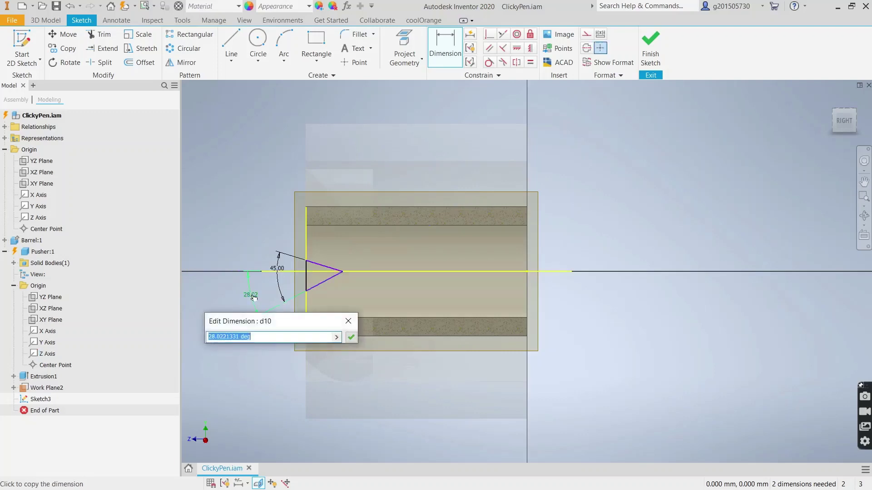
{"action": "left_click", "coordinate": [280, 271]}
{"action": "type", "text": "/2"}
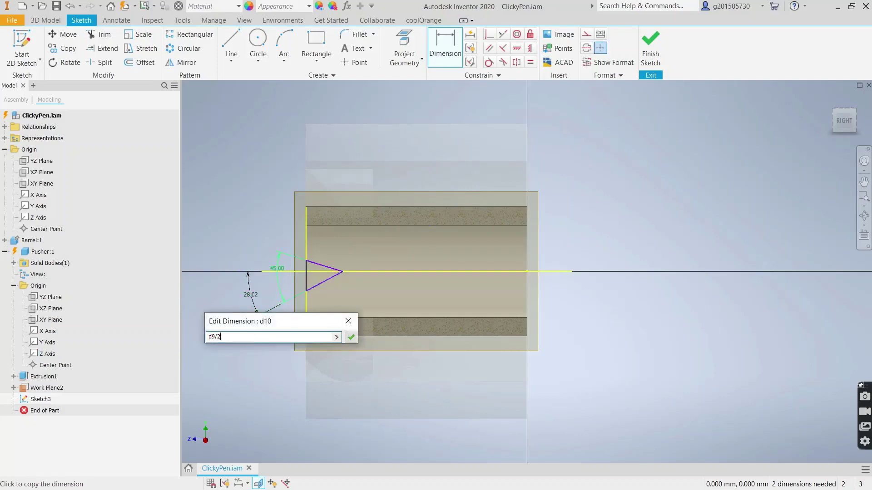
{"action": "key", "text": "Return"}
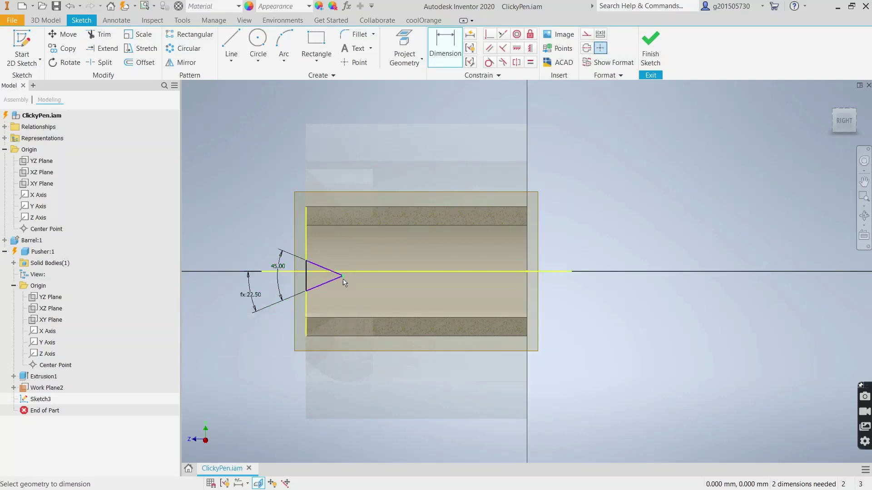
Constrain the triangle's apex to be coincident with the projected Z axis
{"action": "key", "text": "Escape"}
{"action": "left_click", "coordinate": [489, 35]}
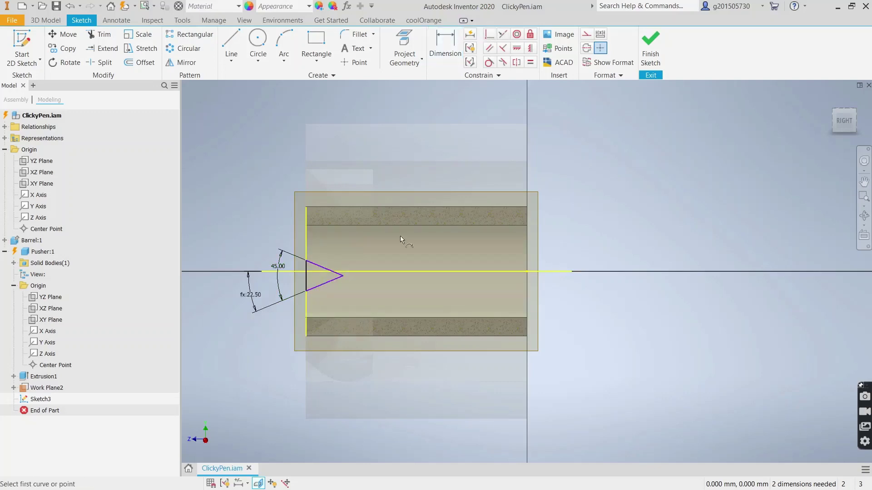
{"action": "left_click", "coordinate": [343, 277]}
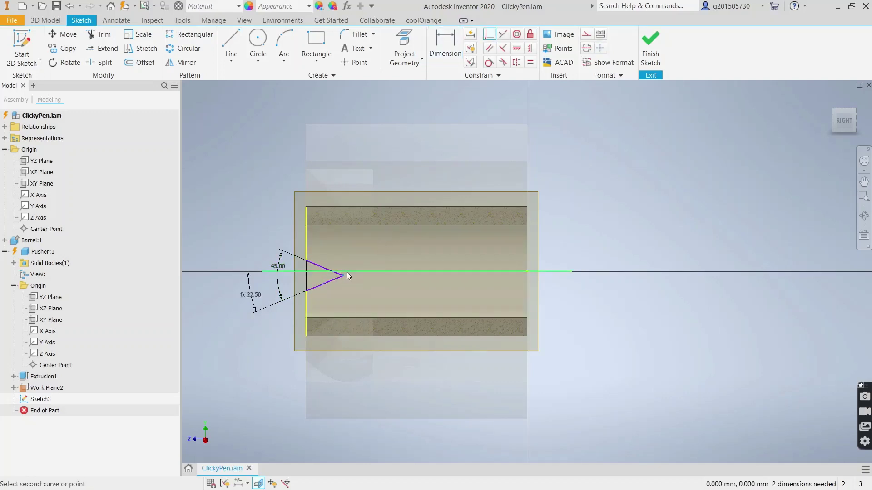
{"action": "left_click", "coordinate": [316, 273]}
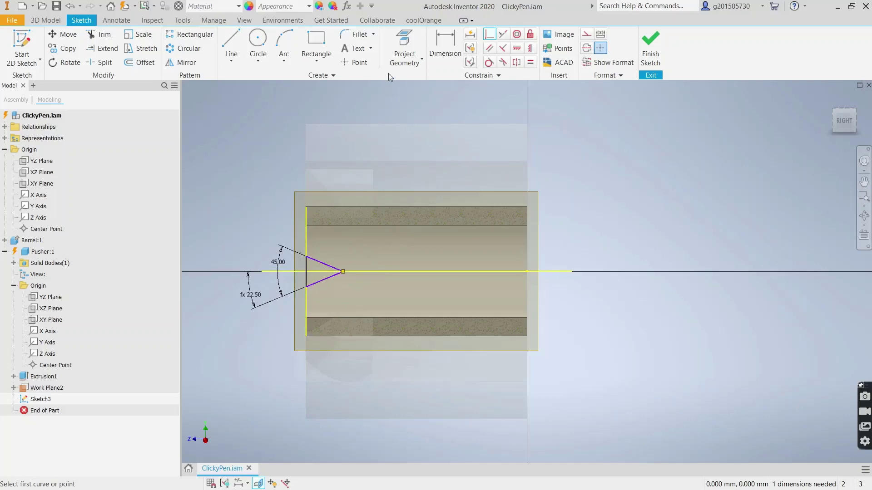
Dimension the triangle's base along the tube's end edge with the expression (PI * PshrID) / 6
{"action": "left_click", "coordinate": [442, 39]}
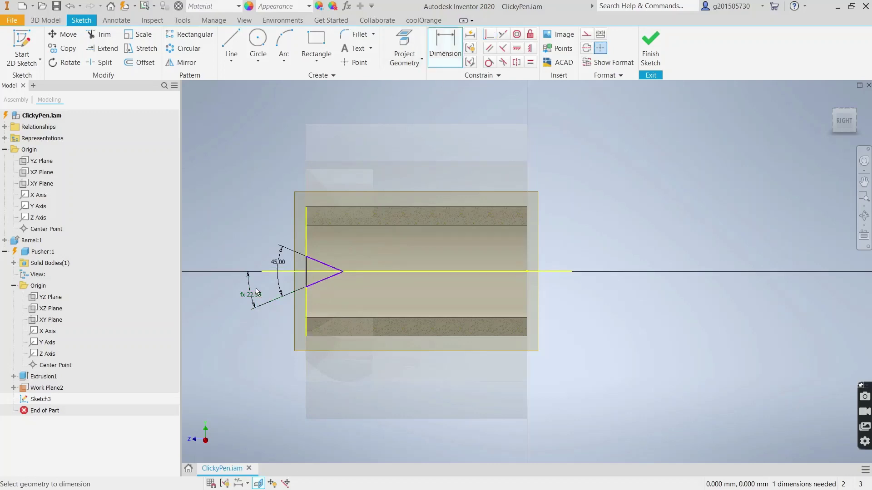
{"action": "left_click", "coordinate": [306, 264]}
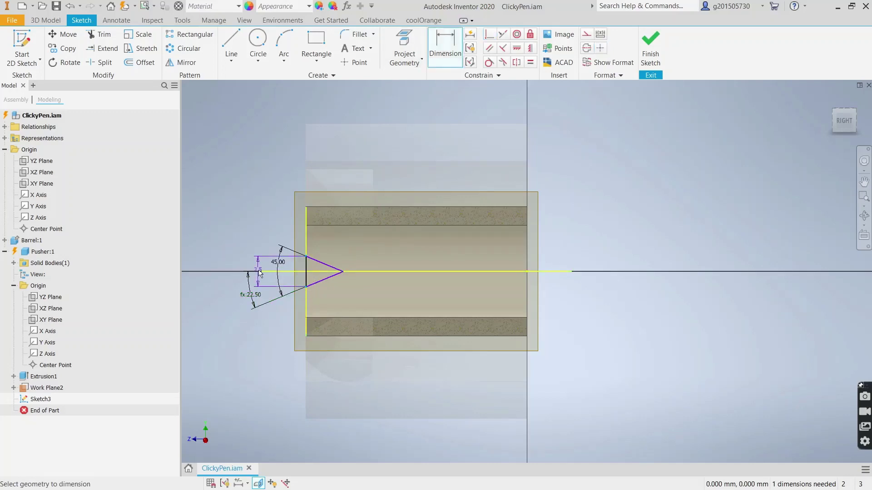
{"action": "left_click", "coordinate": [256, 267]}
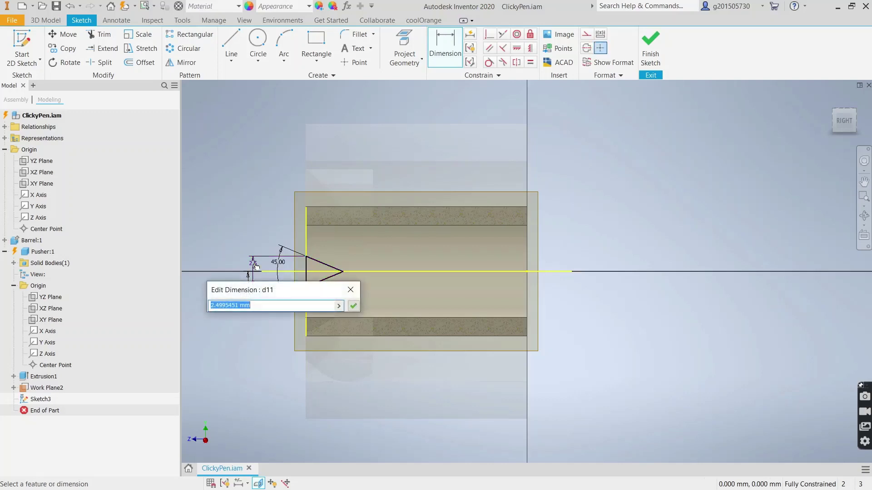
{"action": "type", "text": "(PI * PshrID) / 6"}
{"action": "left_click", "coordinate": [353, 307]}
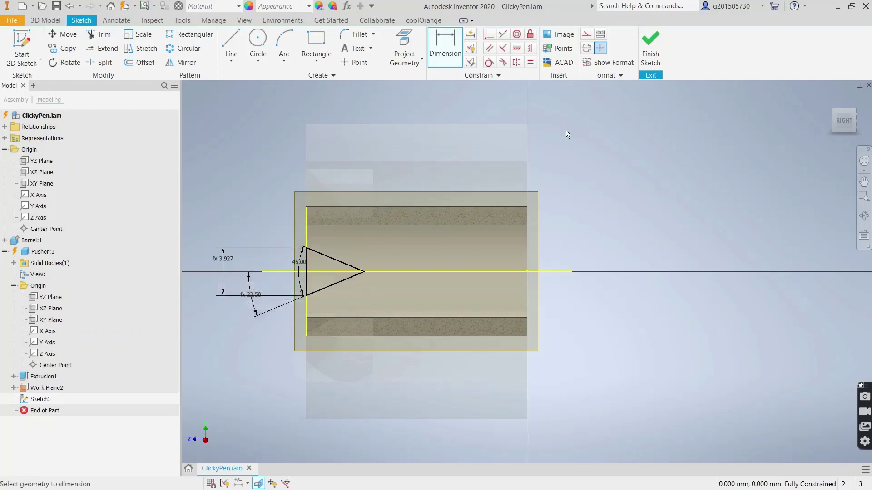
Finish the sketch and engrave the triangle into the tube with Emboss, wrapped to the inner cylindrical face, at a depth of PshrOD - PshrID
{"action": "left_click", "coordinate": [654, 43]}
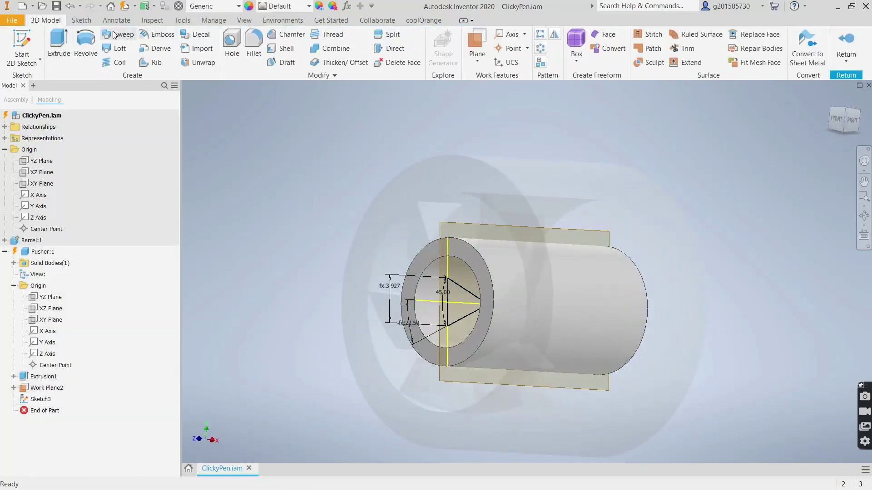
{"action": "left_click", "coordinate": [156, 34]}
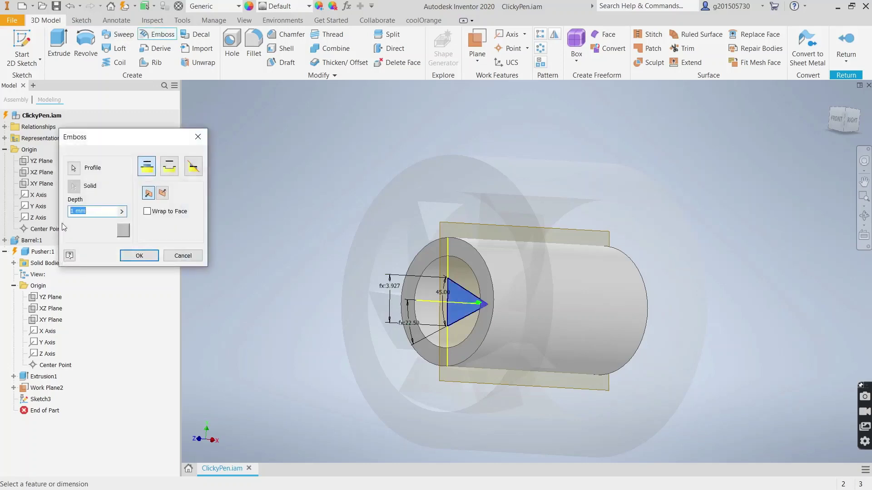
{"action": "left_click", "coordinate": [168, 166]}
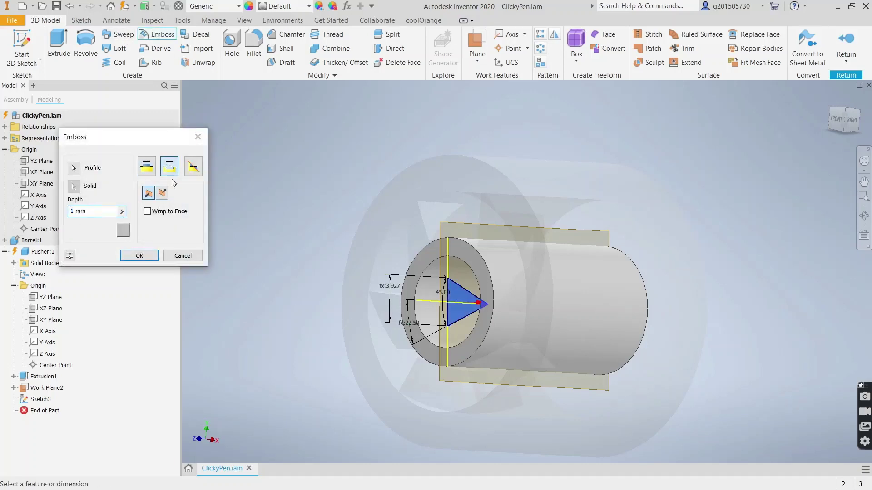
{"action": "left_click", "coordinate": [147, 212]}
{"action": "left_click", "coordinate": [451, 377]}
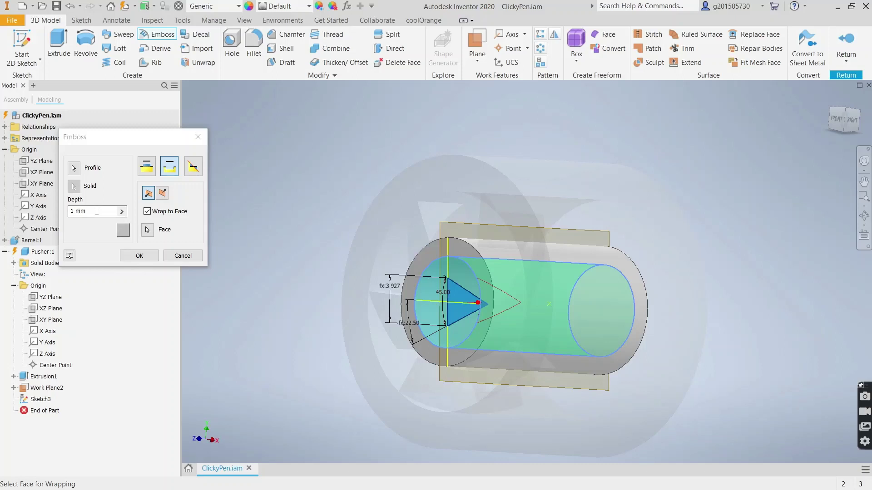
{"action": "left_click_drag", "start_coordinate": [97, 211], "coordinate": [7, 209]}
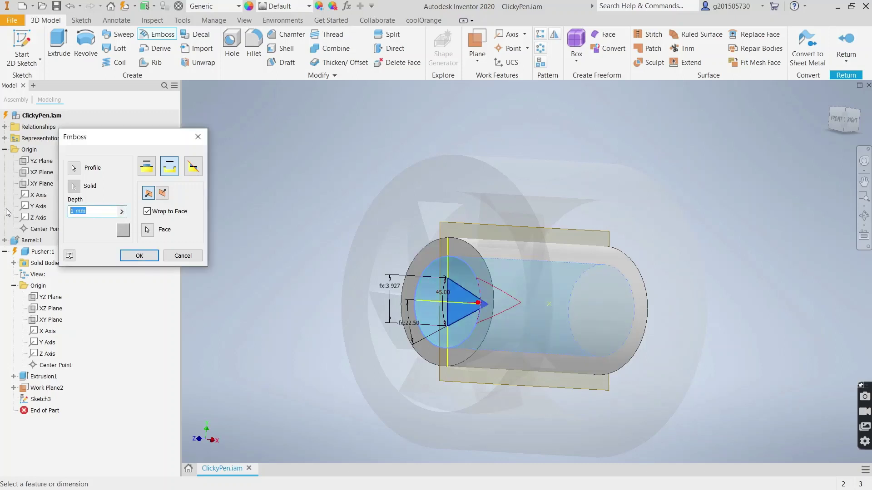
{"action": "type", "text": "3"}
{"action": "left_click", "coordinate": [138, 257]}
{"action": "type", "text": "PshrOD - PshrID"}
{"action": "left_click", "coordinate": [140, 256]}
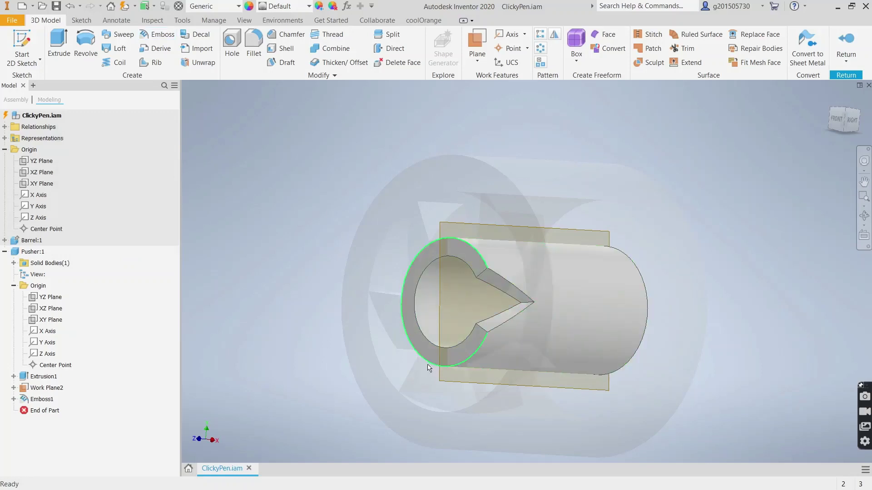
Circular-pattern the engraved notch around the pusher's Z axis with 6 occurrences over 360 degrees, and return to the assembly
{"action": "mouse_move", "coordinate": [428, 373]}
{"action": "middle_mouse_down", "text": "shift"}
{"action": "mouse_move", "coordinate": [415, 366]}
{"action": "mouse_move", "coordinate": [416, 381]}
{"action": "mouse_move", "coordinate": [460, 368]}
{"action": "mouse_move", "coordinate": [444, 366]}
{"action": "middle_mouse_up", "text": "shift"}
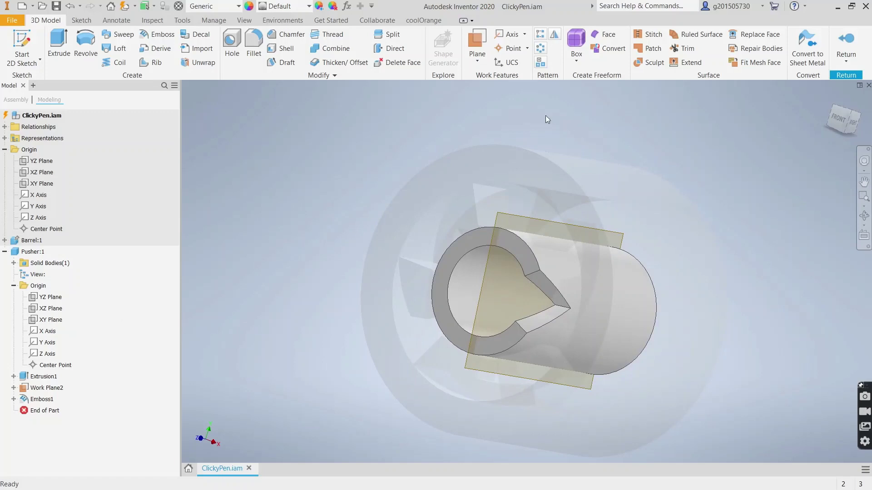
{"action": "left_click", "coordinate": [541, 48]}
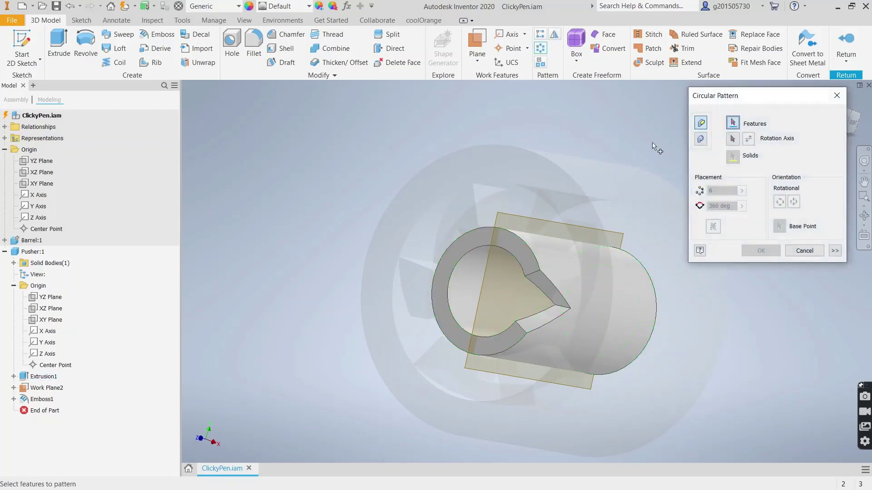
{"action": "left_click", "coordinate": [42, 399]}
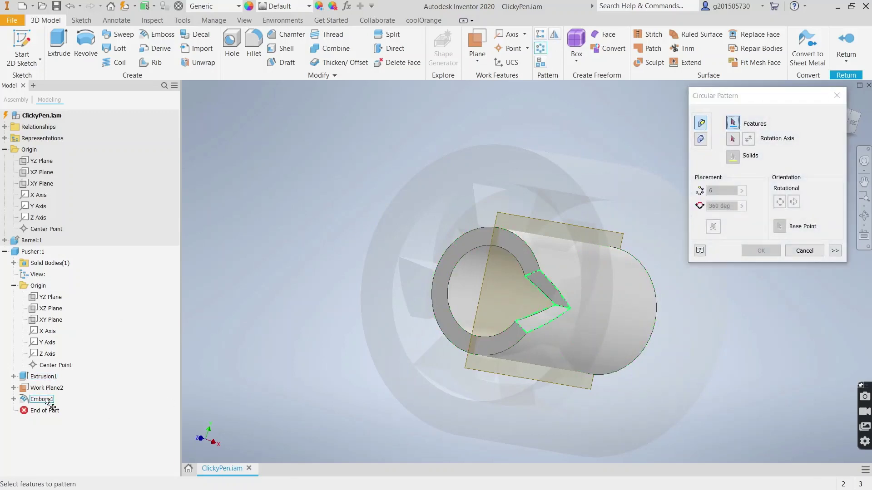
{"action": "left_click", "coordinate": [732, 138]}
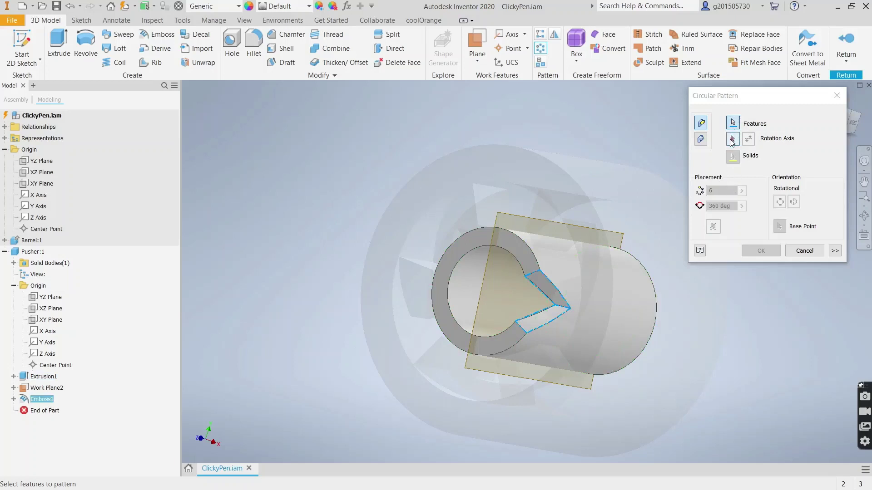
{"action": "left_click", "coordinate": [50, 355]}
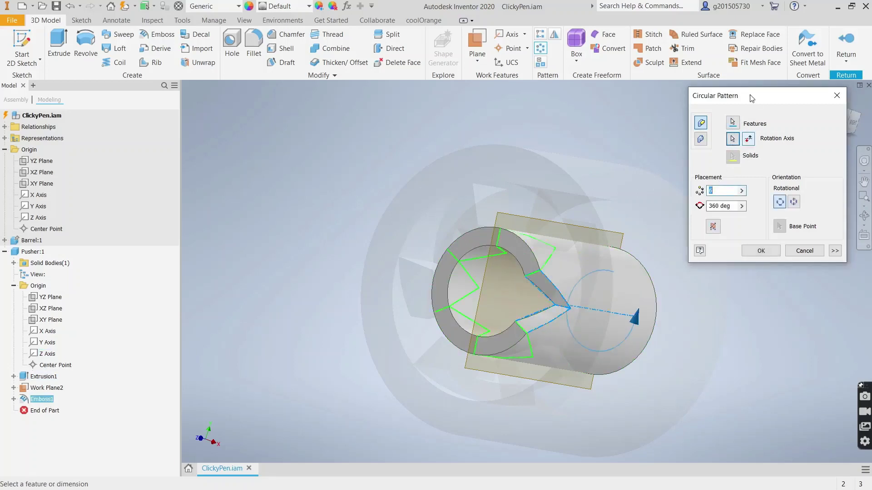
{"action": "left_click", "coordinate": [760, 251]}
{"action": "middle_click_drag", "start_coordinate": [506, 358], "coordinate": [477, 361], "text": "shift"}
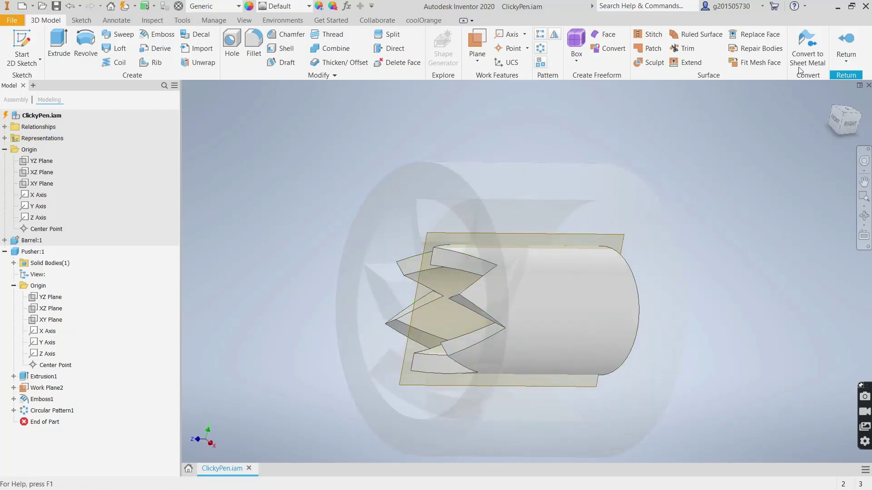
{"action": "left_click", "coordinate": [847, 39]}
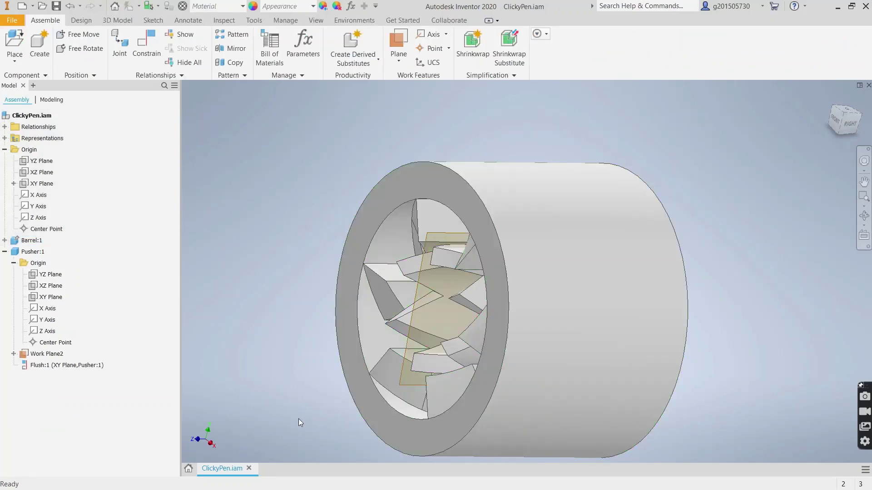
Examine how the pusher's teeth sit inside the barrel, from the side and from the open end
{"action": "key", "text": "alt"}
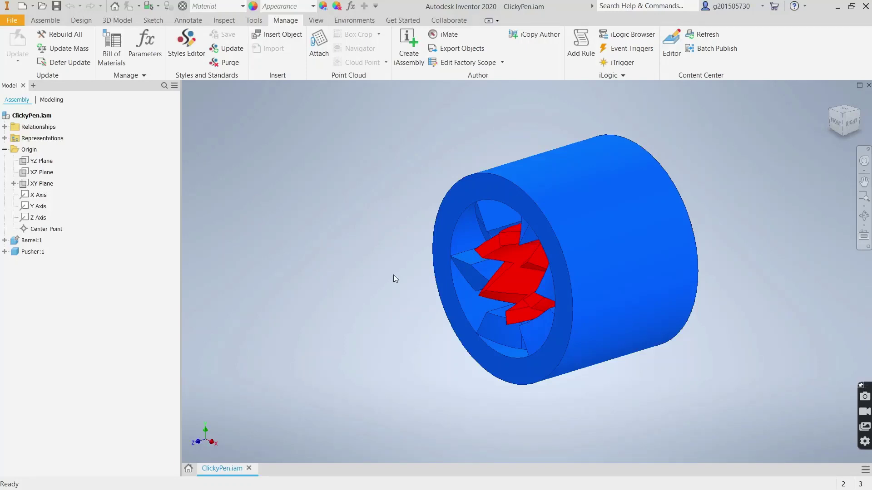
{"action": "left_click", "coordinate": [485, 323]}
{"action": "left_click", "coordinate": [356, 285]}
{"action": "left_click", "coordinate": [453, 303]}
{"action": "middle_click_drag", "start_coordinate": [384, 304], "coordinate": [444, 293], "text": "shift"}
{"action": "left_click", "coordinate": [597, 271]}
{"action": "middle_click_drag", "start_coordinate": [596, 272], "coordinate": [582, 268], "text": "shift"}
{"action": "left_click", "coordinate": [605, 209]}
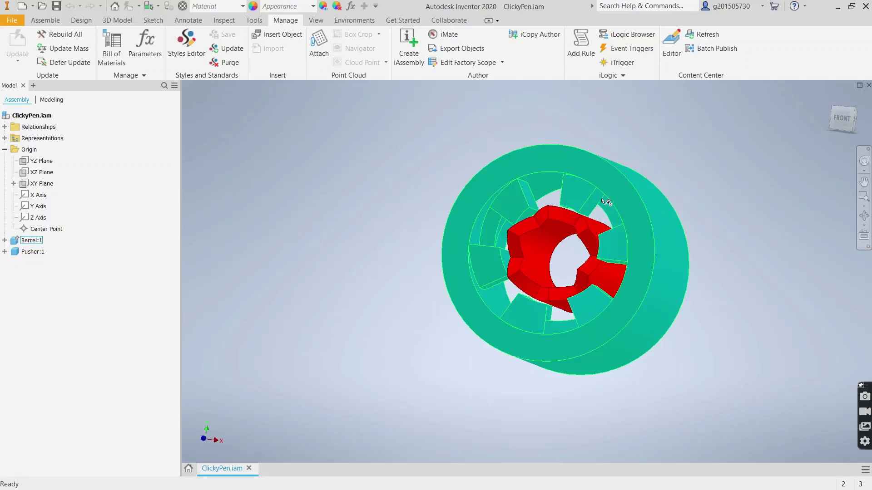
{"action": "key", "text": "Escape"}
Inspect up close, from the front, the clearance between the pusher's outer surface and the barrel's inner teeth
{"action": "scroll", "coordinate": [604, 201], "scroll_direction": "up", "scroll_amount": 4}
{"action": "left_click", "coordinate": [581, 281]}
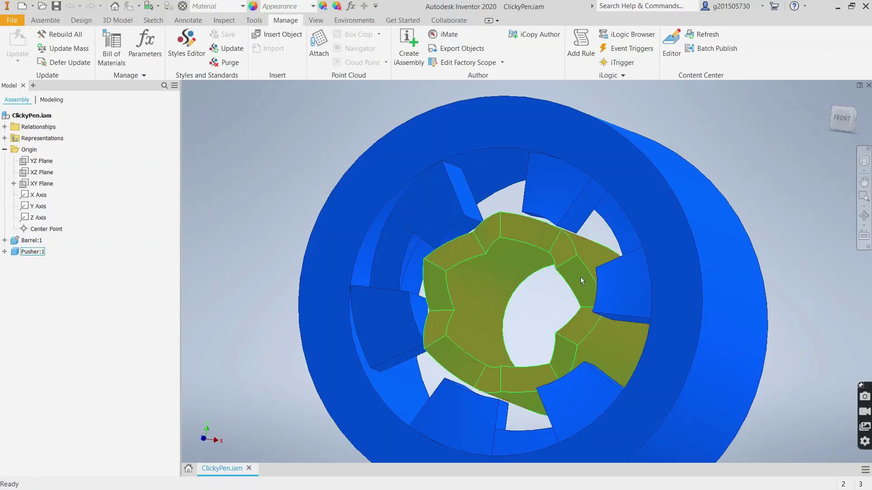
{"action": "left_click", "coordinate": [503, 198]}
{"action": "left_click", "coordinate": [575, 227]}
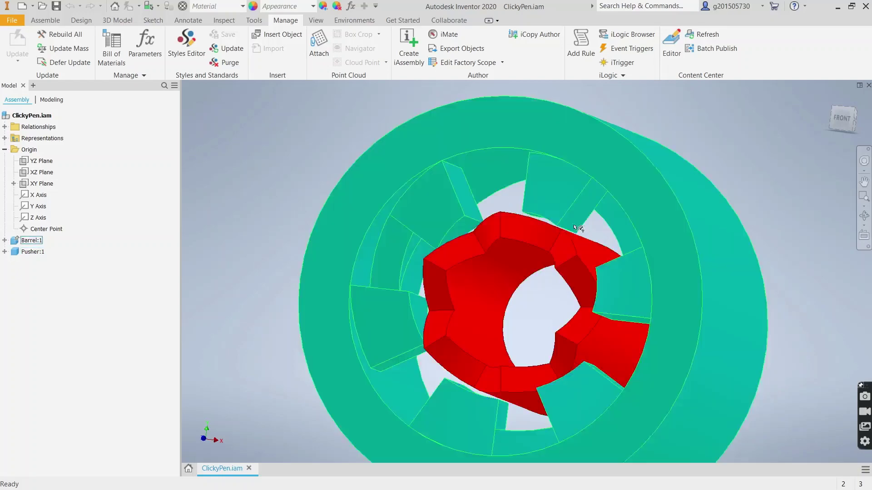
{"action": "left_click", "coordinate": [585, 247]}
{"action": "left_click", "coordinate": [485, 214]}
{"action": "left_click", "coordinate": [471, 236]}
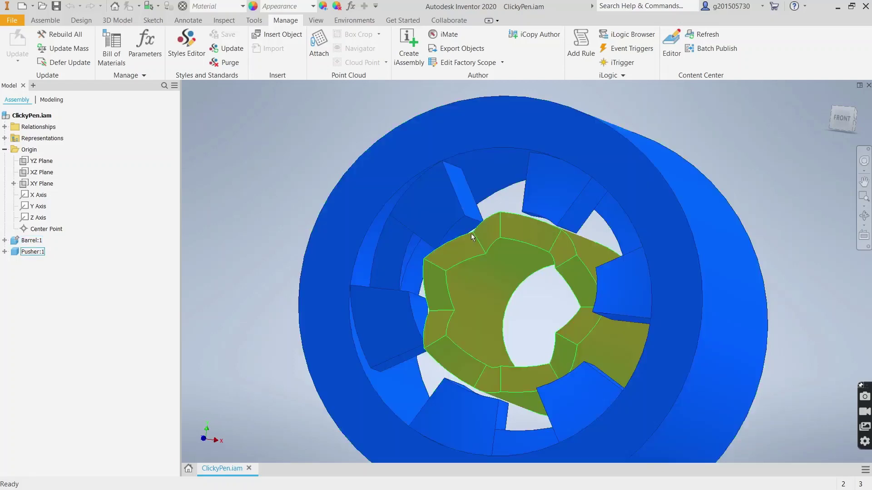
{"action": "left_click", "coordinate": [559, 197]}
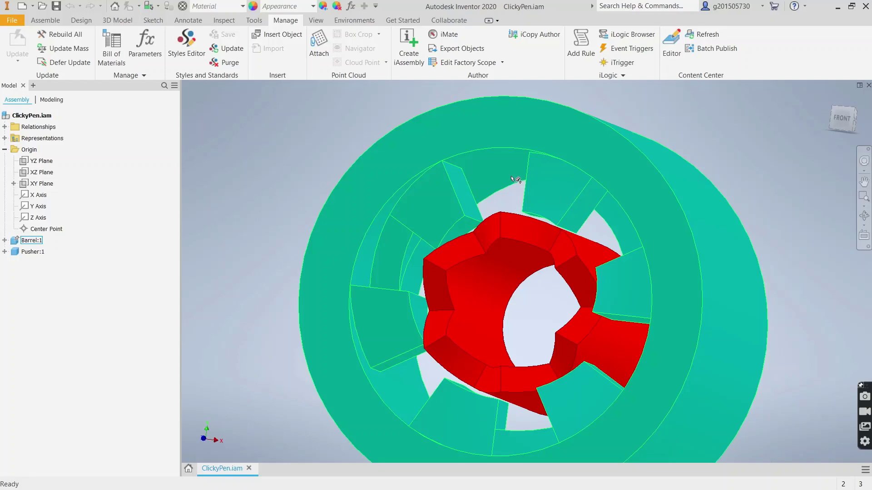
{"action": "left_click", "coordinate": [506, 195]}
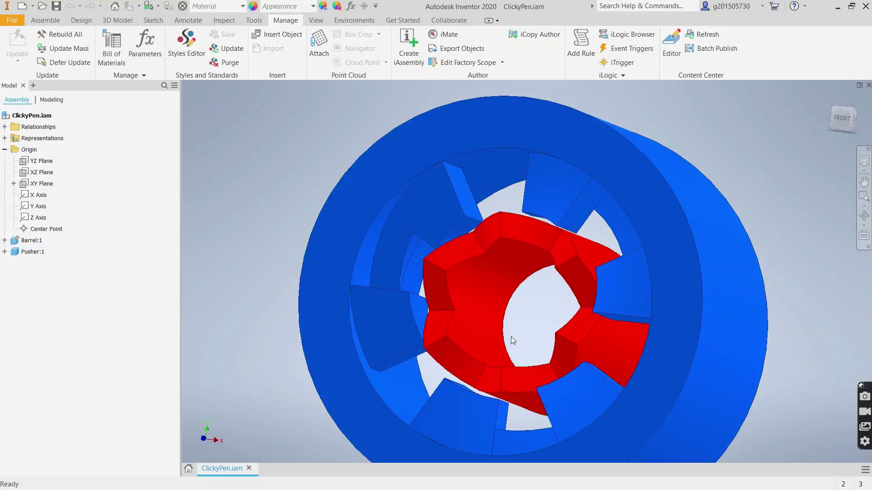
{"action": "middle_click_drag", "start_coordinate": [512, 334], "coordinate": [524, 339], "text": "shift"}
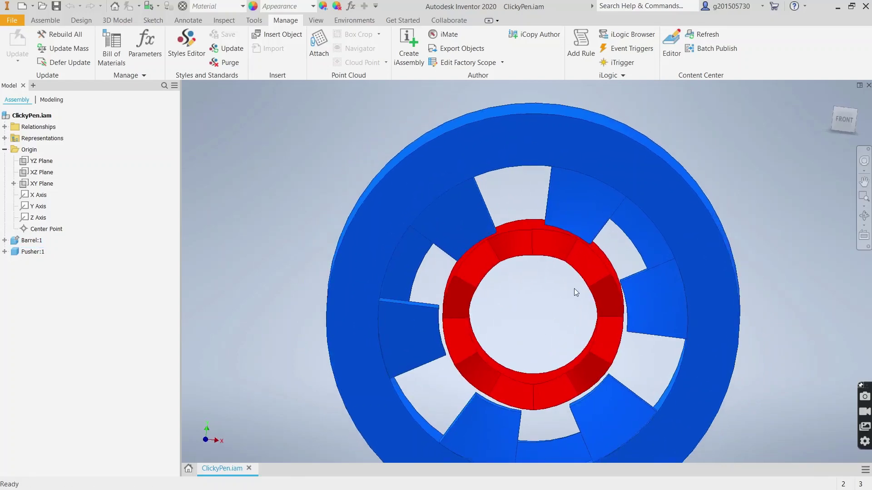
{"action": "left_click", "coordinate": [589, 278]}
{"action": "scroll", "coordinate": [589, 278], "scroll_direction": "down", "scroll_amount": 3}
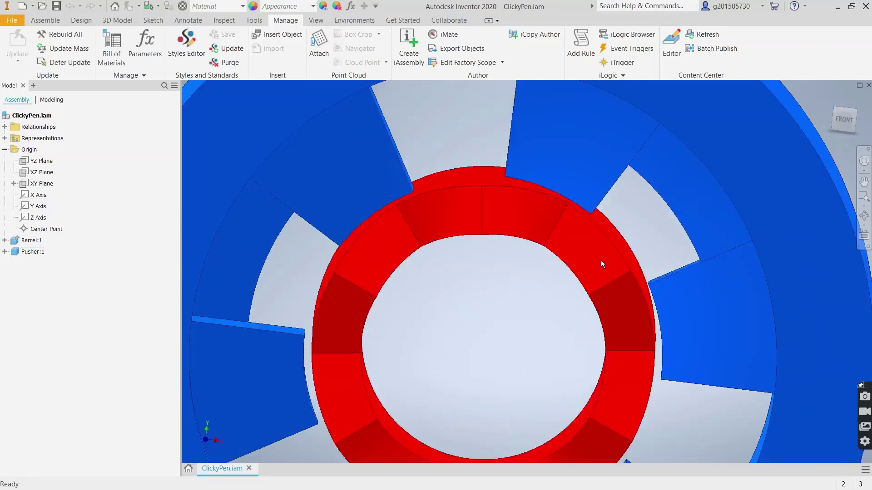
{"action": "scroll", "coordinate": [579, 286], "scroll_direction": "up", "scroll_amount": 3}
{"action": "left_click", "coordinate": [593, 285]}
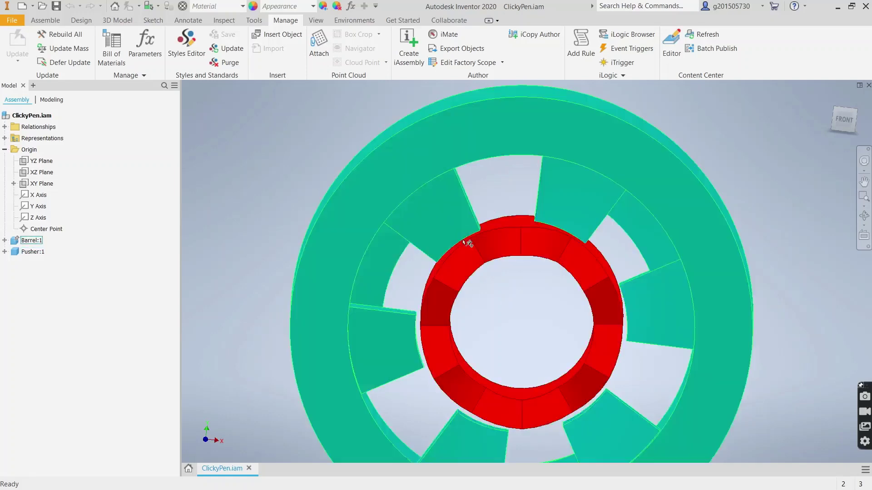
Create a new in-place part named Cammed in the assembly, with the barrel's ring-shaped front face as its base plane
{"action": "middle_click_drag", "start_coordinate": [531, 323], "coordinate": [513, 326], "text": "shift"}
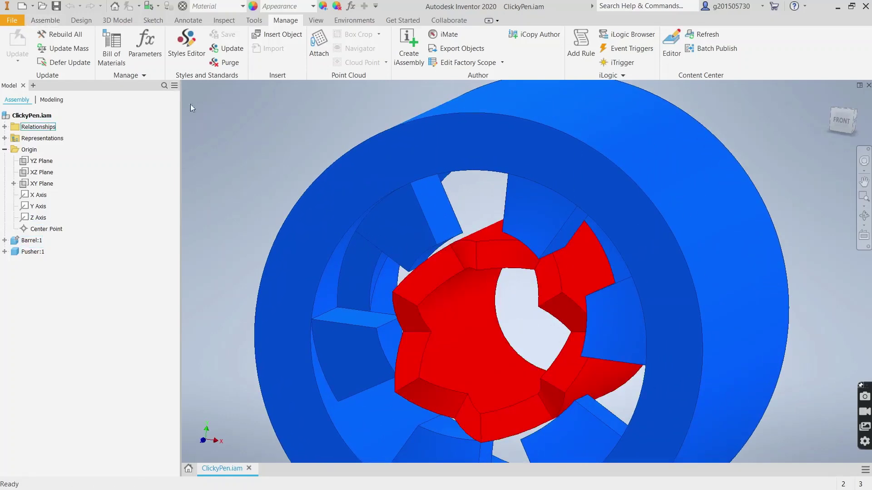
{"action": "right_click", "coordinate": [218, 129]}
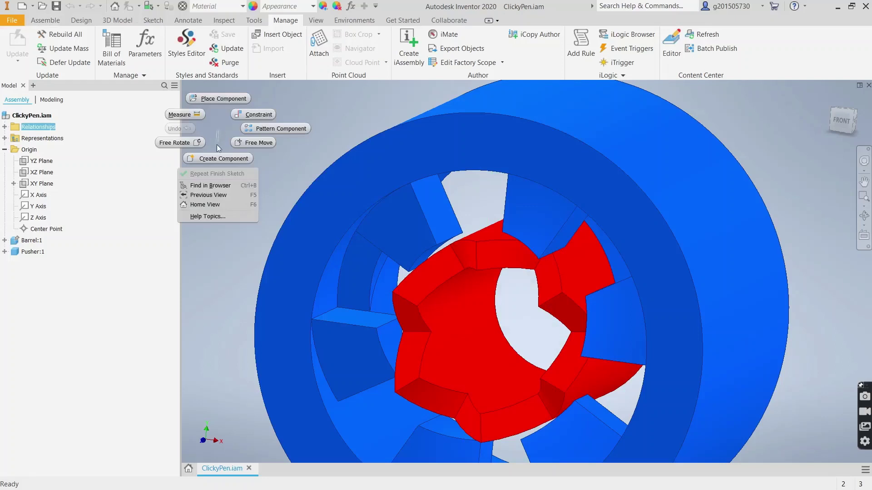
{"action": "left_click", "coordinate": [216, 159]}
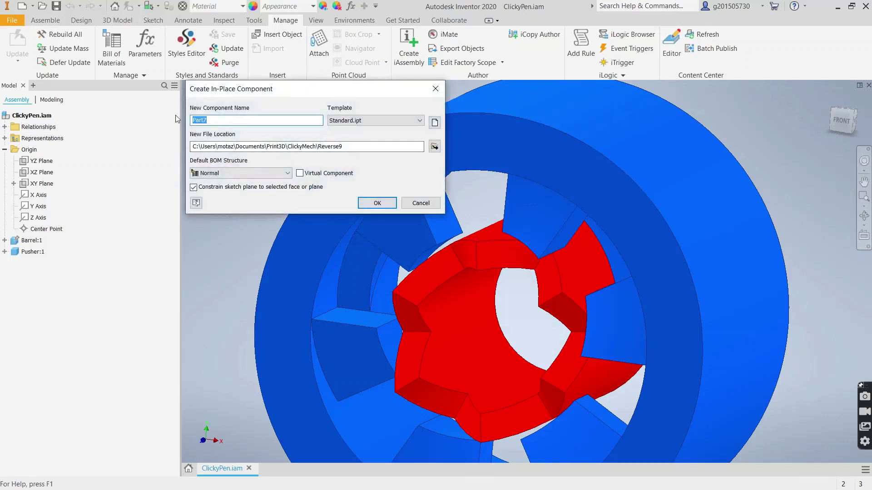
{"action": "type", "text": "Cammed"}
{"action": "left_click", "coordinate": [376, 202]}
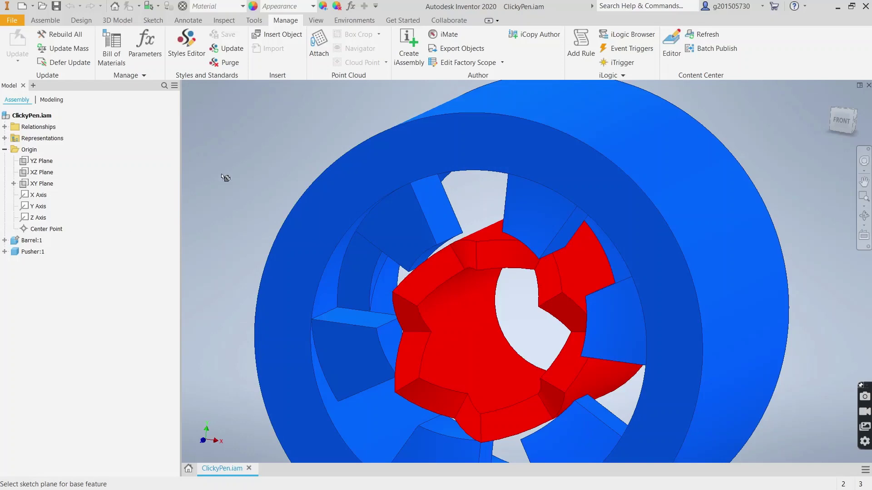
{"action": "scroll", "coordinate": [245, 213], "scroll_direction": "down", "scroll_amount": 3}
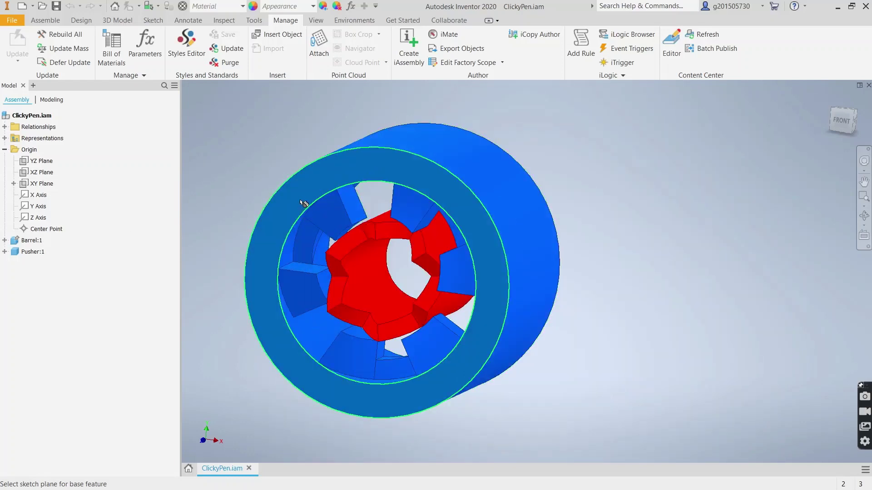
{"action": "left_click", "coordinate": [304, 203]}
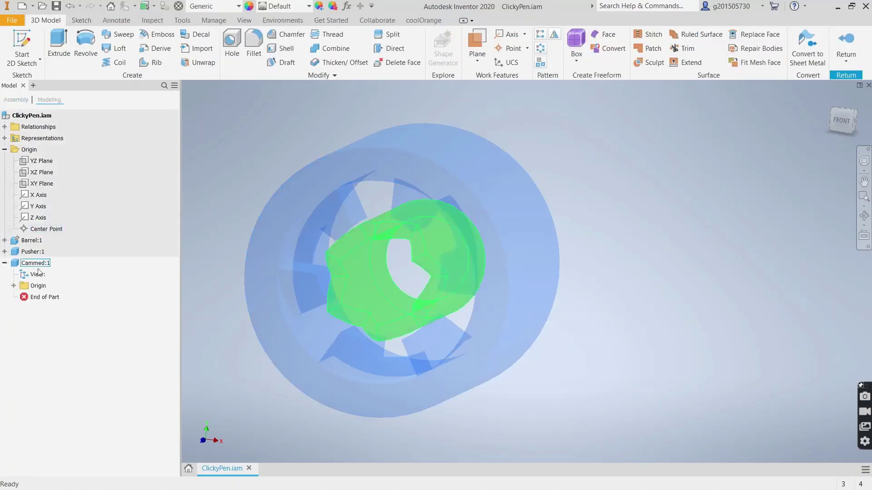
Sketch a circle about 5.7 mm in diameter, centred on the origin, on the new part's XY plane
{"action": "left_click", "coordinate": [29, 62]}
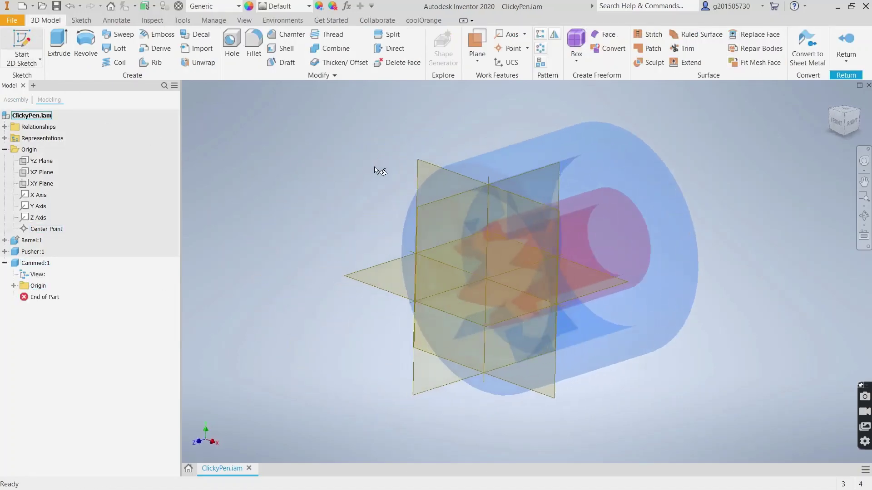
{"action": "left_click", "coordinate": [443, 171]}
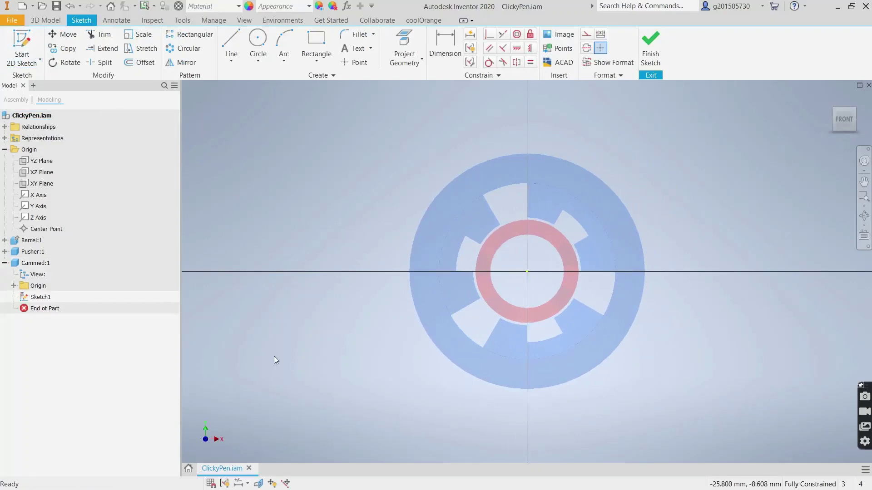
{"action": "left_click", "coordinate": [257, 44]}
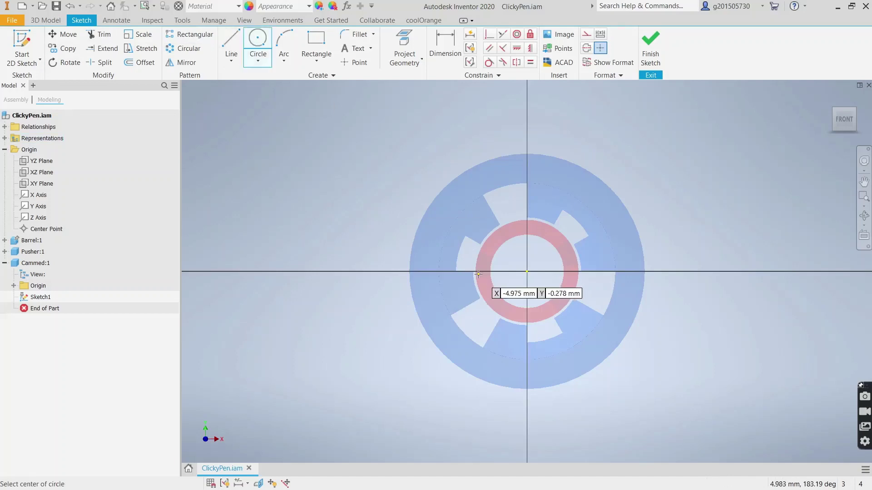
{"action": "left_click", "coordinate": [527, 271]}
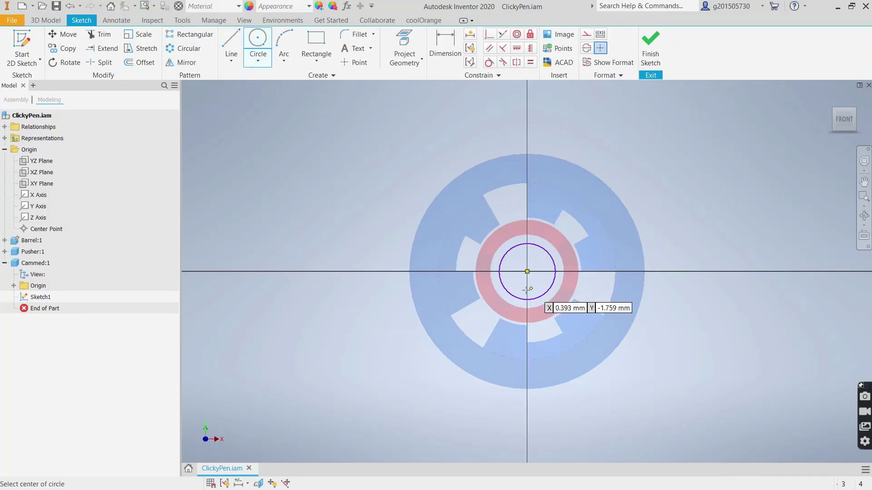
Dimension the circle's diameter with the named parameter CammedOD=5
{"action": "left_click", "coordinate": [445, 45]}
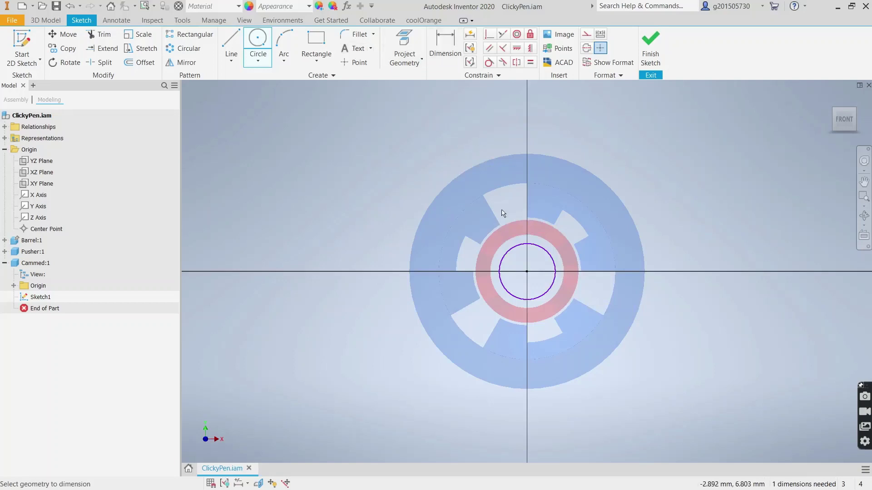
{"action": "left_click", "coordinate": [507, 255]}
{"action": "left_click", "coordinate": [514, 265]}
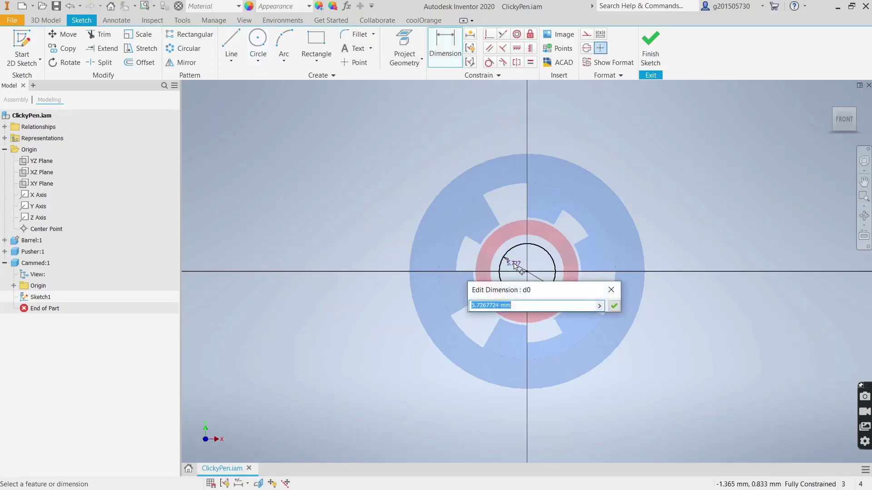
{"action": "type", "text": "CammedOD=5"}
{"action": "key", "text": "Return"}
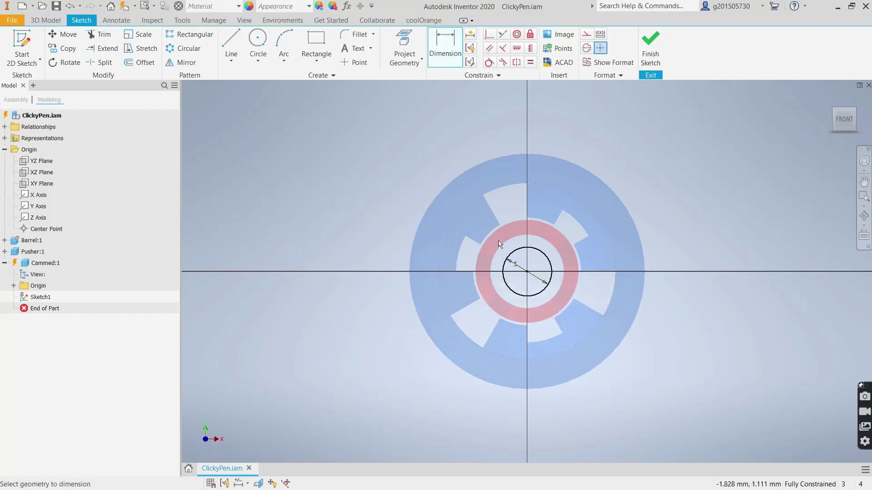
Try to link the PshrID parameter from Pusher.ipt in the Reverse9 folder into the Cammed part
{"action": "left_click", "coordinate": [208, 24]}
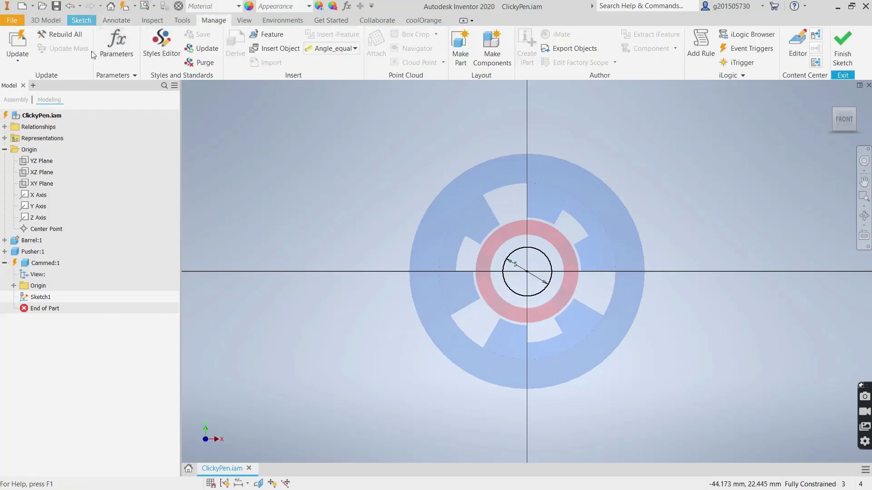
{"action": "left_click", "coordinate": [114, 43]}
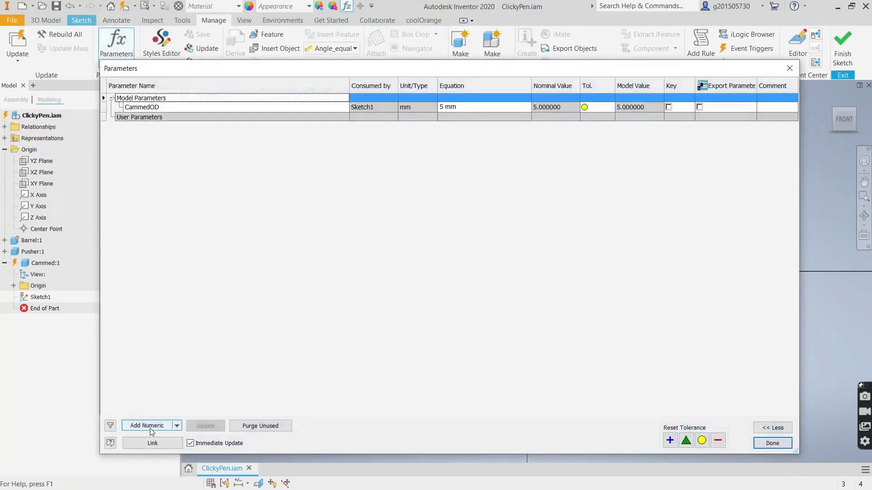
{"action": "left_click", "coordinate": [152, 443]}
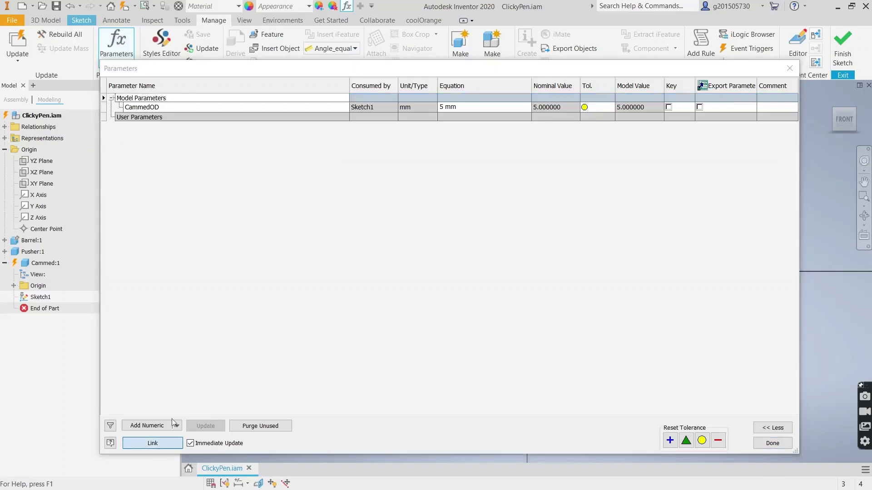
{"action": "left_click", "coordinate": [507, 186]}
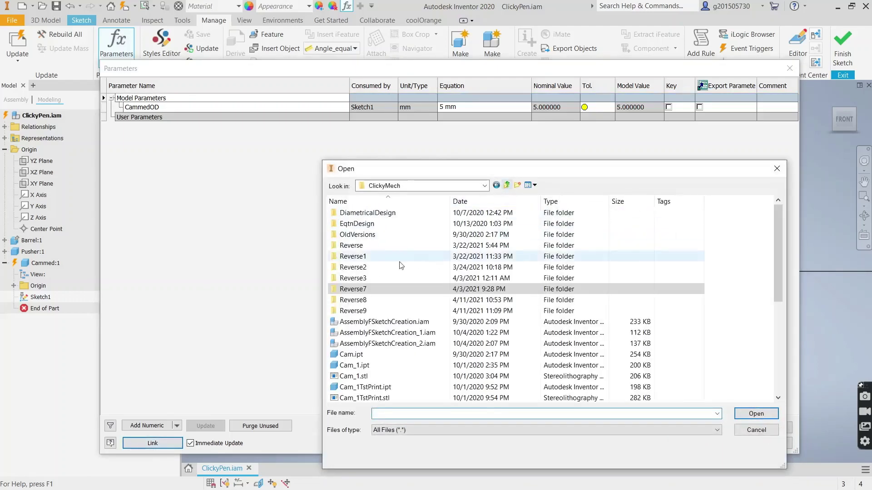
{"action": "double_click", "coordinate": [363, 311]}
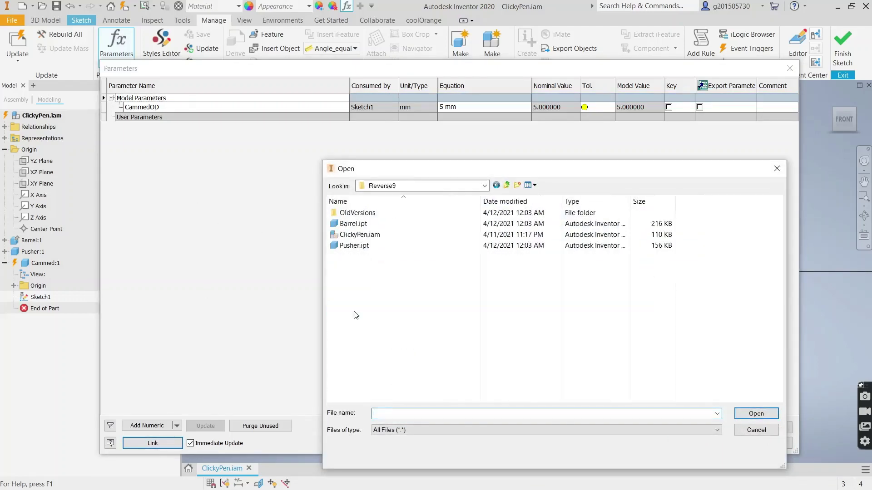
{"action": "double_click", "coordinate": [354, 246]}
{"action": "scroll", "coordinate": [279, 295], "scroll_direction": "up", "scroll_amount": 2}
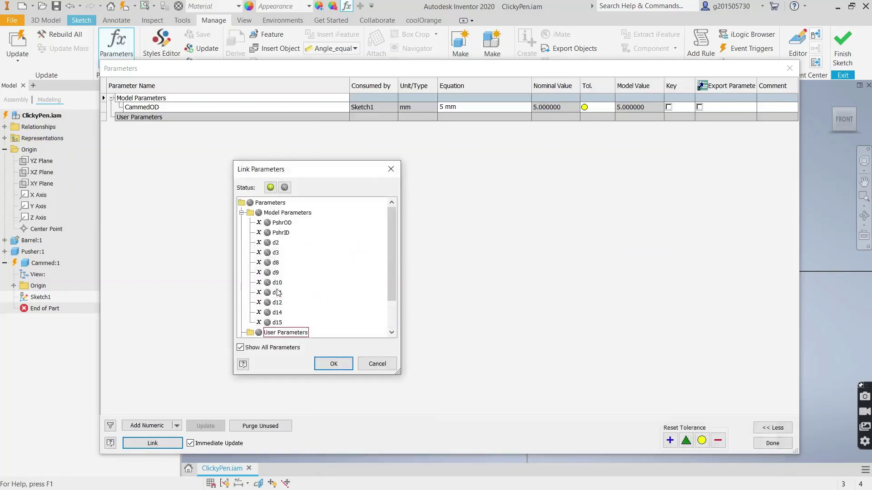
{"action": "left_click", "coordinate": [280, 233]}
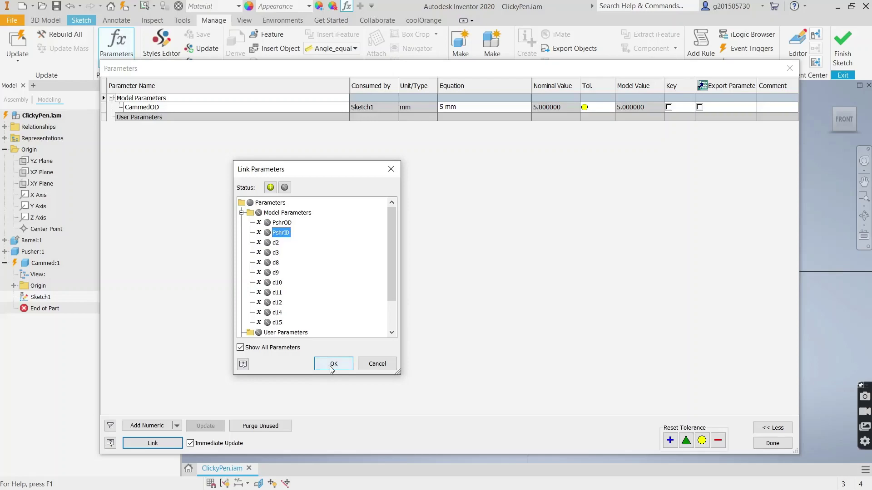
{"action": "left_click", "coordinate": [333, 364]}
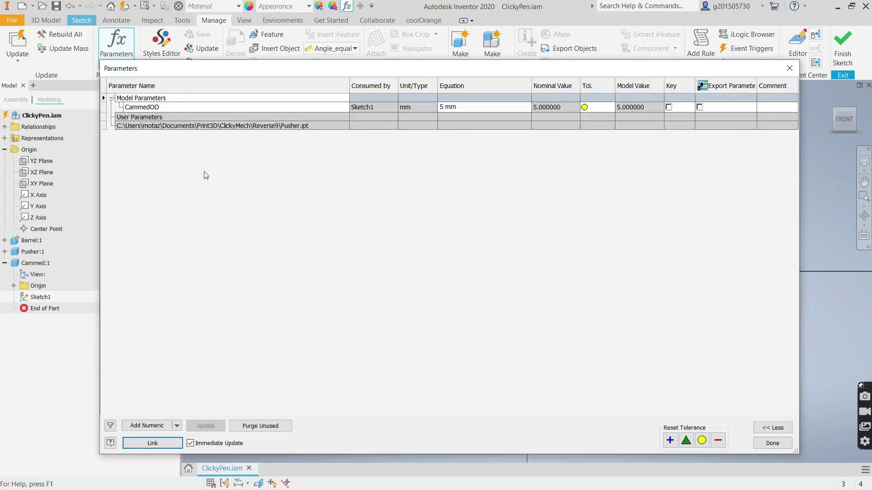
{"action": "left_click", "coordinate": [766, 445]}
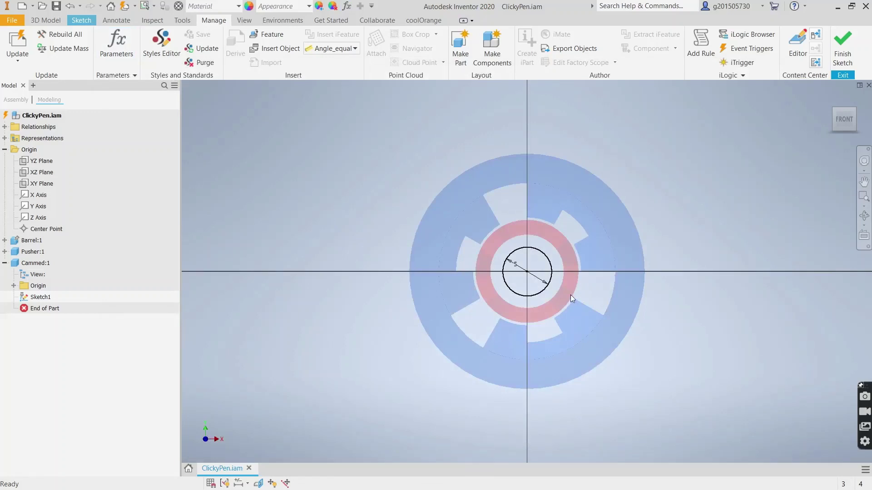
Try to set the circle's CammedOD diameter to PshrID - .38
{"action": "double_click", "coordinate": [516, 268]}
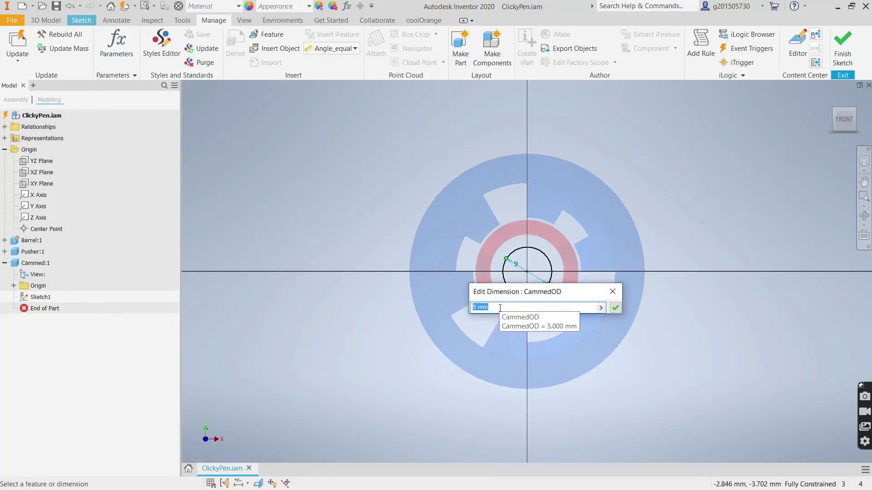
{"action": "type", "text": "PshrID - .38"}
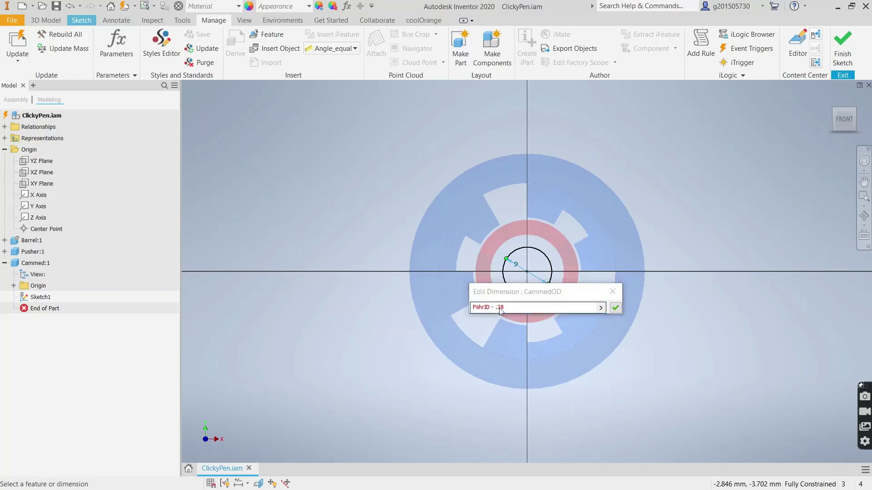
{"action": "key", "text": "Return"}
{"action": "key", "text": "Return"}
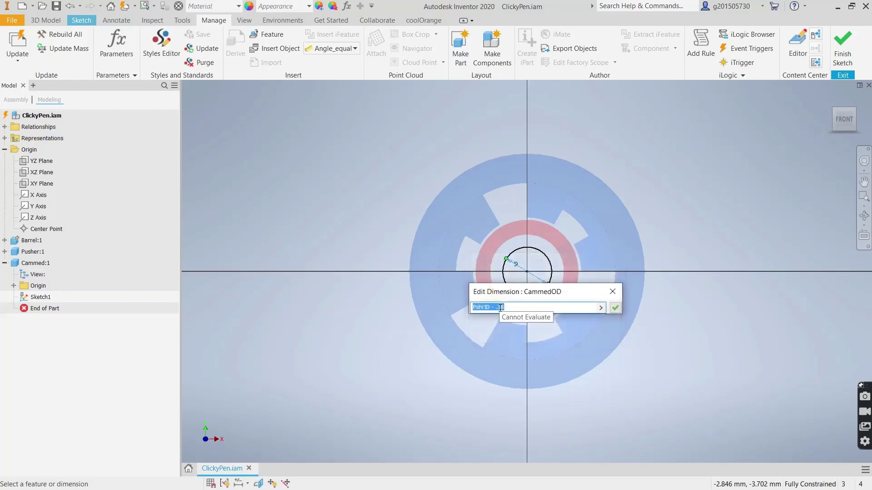
{"action": "key", "text": "Home"}
{"action": "left_click", "coordinate": [613, 292]}
Link Pusher.ipt to the Cammed part's parameters, with PshrID marked for inclusion
{"action": "left_click", "coordinate": [119, 43]}
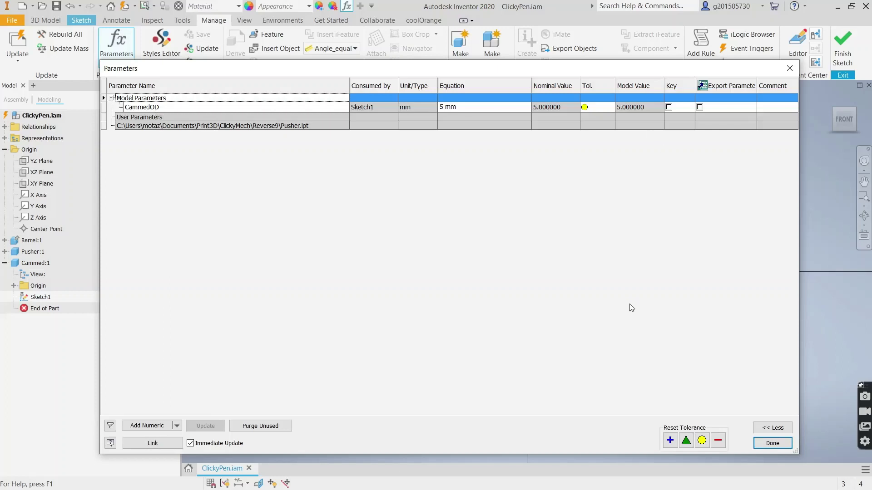
{"action": "left_click", "coordinate": [154, 444]}
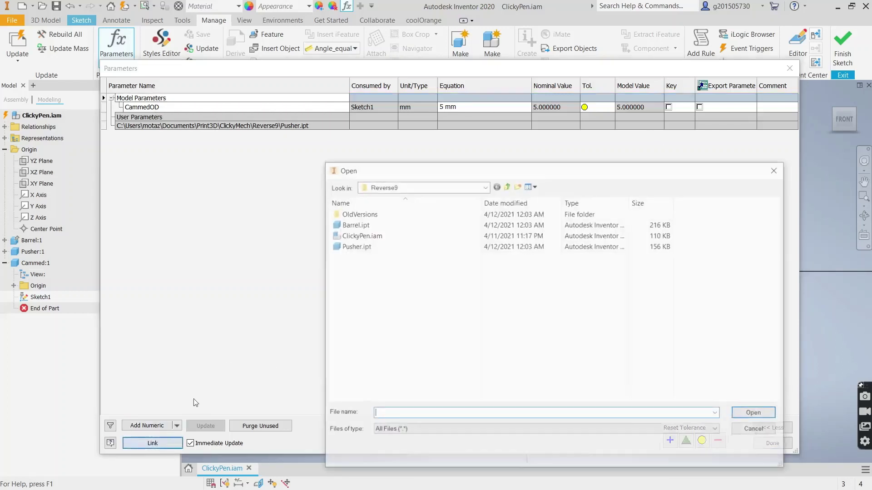
{"action": "left_click", "coordinate": [351, 248]}
{"action": "double_click", "coordinate": [352, 247]}
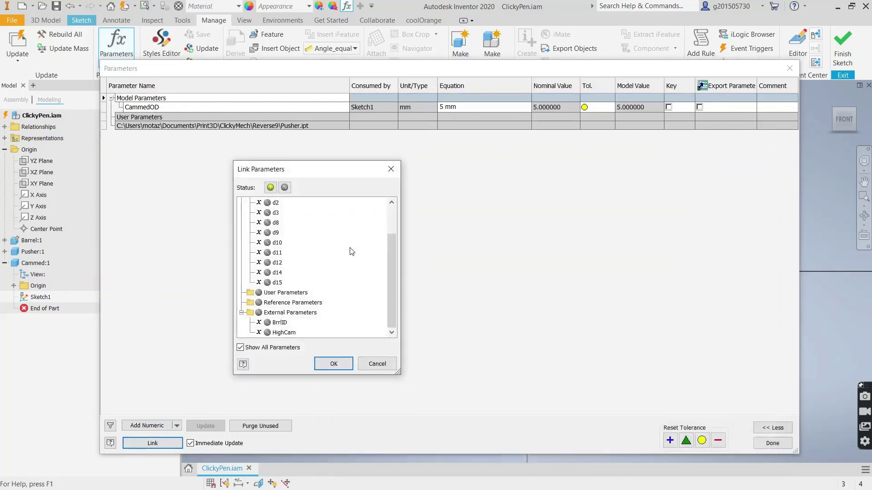
{"action": "scroll", "coordinate": [268, 314], "scroll_direction": "up", "scroll_amount": 2}
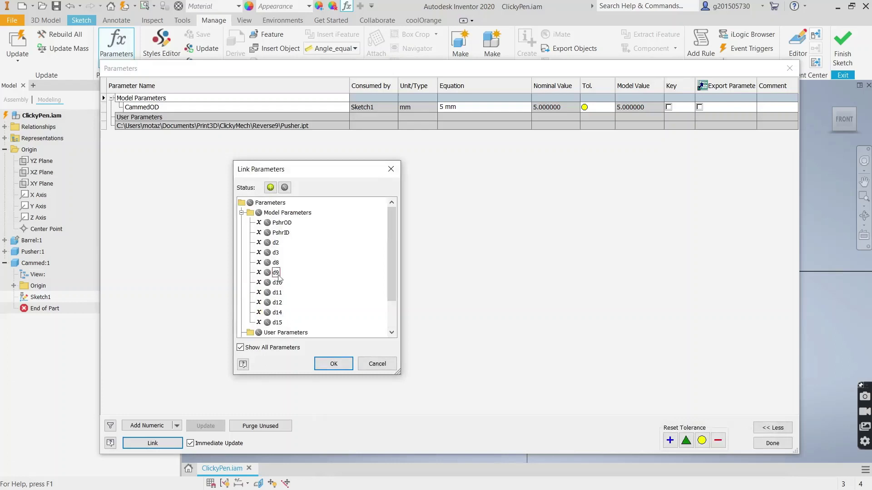
{"action": "left_click", "coordinate": [267, 232]}
{"action": "left_click", "coordinate": [262, 301]}
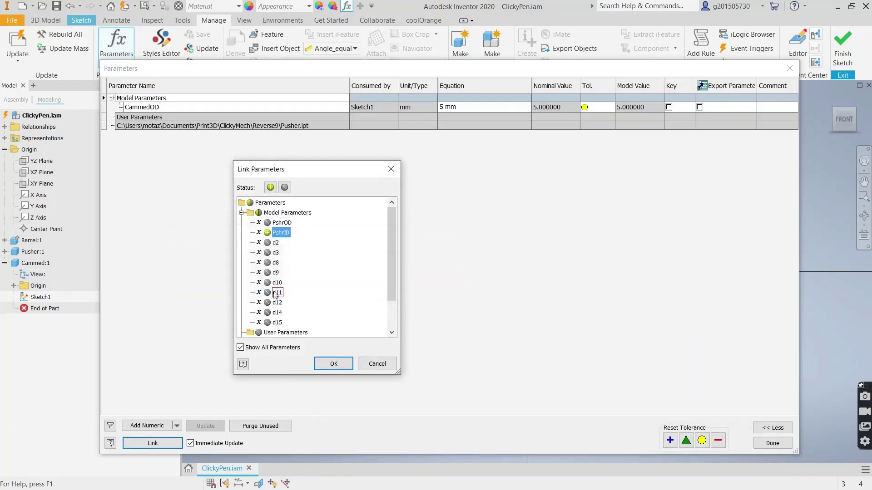
{"action": "left_click", "coordinate": [334, 364]}
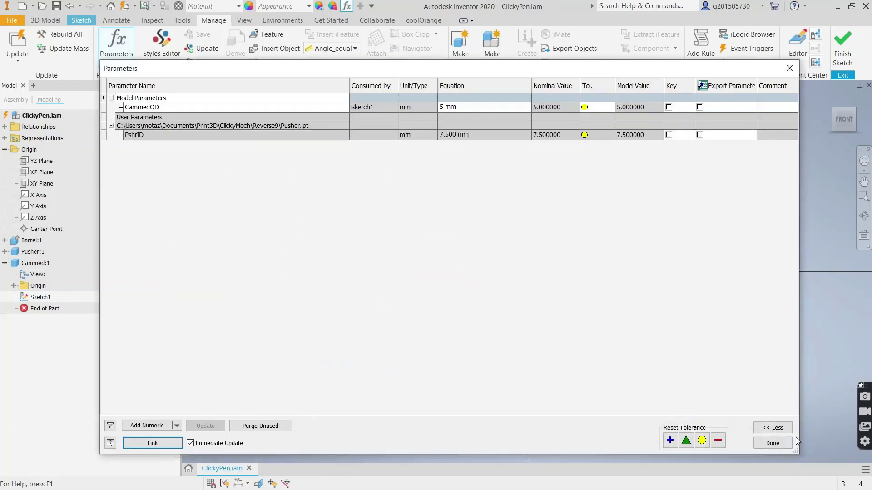
{"action": "left_click", "coordinate": [756, 443]}
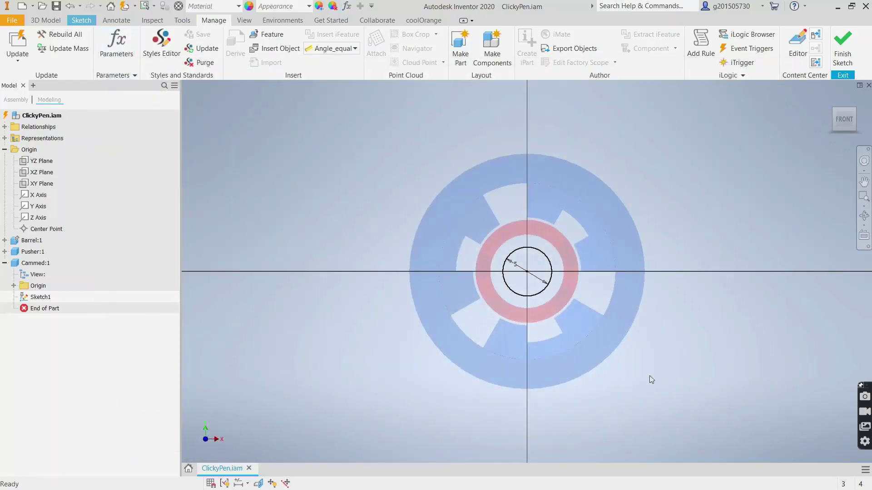
Set the circle's CammedOD diameter to the expression PshrID - .38
{"action": "double_click", "coordinate": [518, 267]}
{"action": "type", "text": "PshrID - .38"}
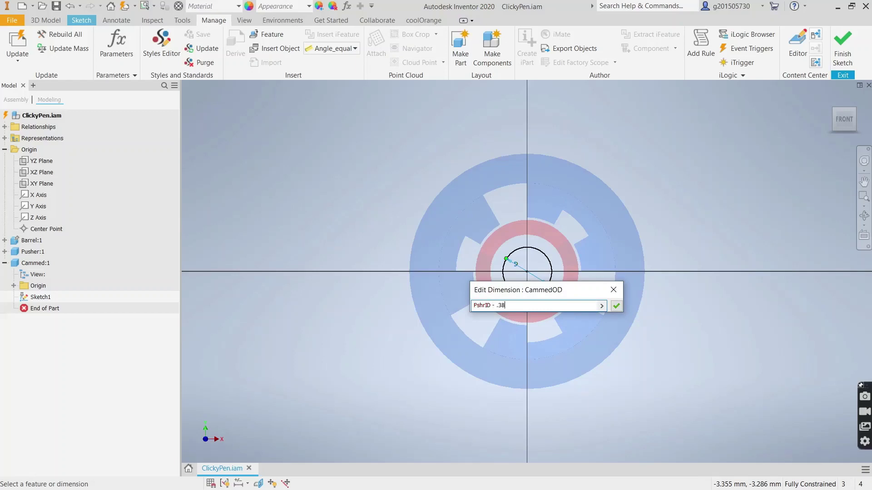
{"action": "left_click", "coordinate": [616, 306]}
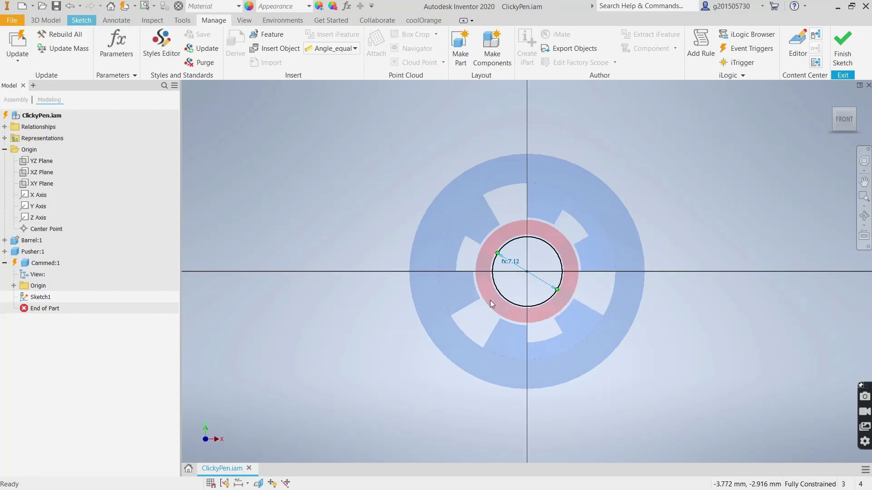
{"action": "left_click", "coordinate": [45, 20]}
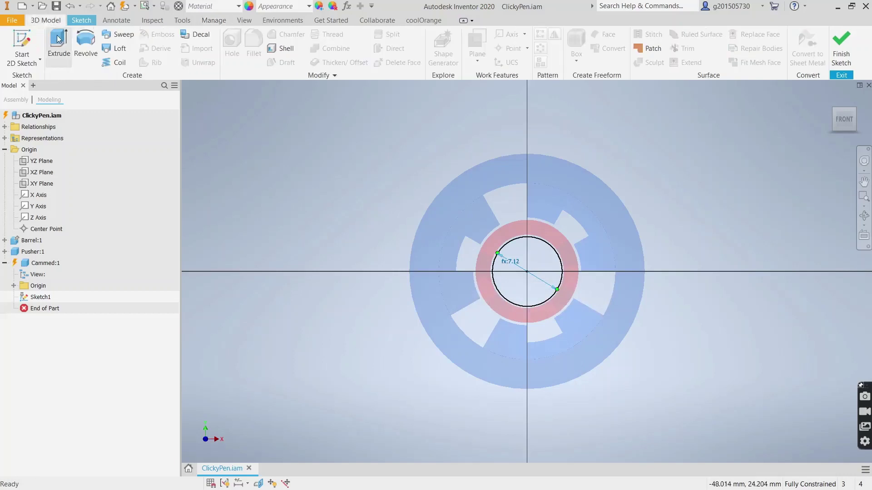
Extrude the Cammed circle profile 10 mm into a solid cylinder
{"action": "mouse_move", "coordinate": [254, 207]}
{"action": "middle_mouse_down", "text": "shift"}
{"action": "mouse_move", "coordinate": [244, 213]}
{"action": "mouse_move", "coordinate": [434, 309]}
{"action": "middle_mouse_up", "text": "shift"}
{"action": "key", "text": "e"}
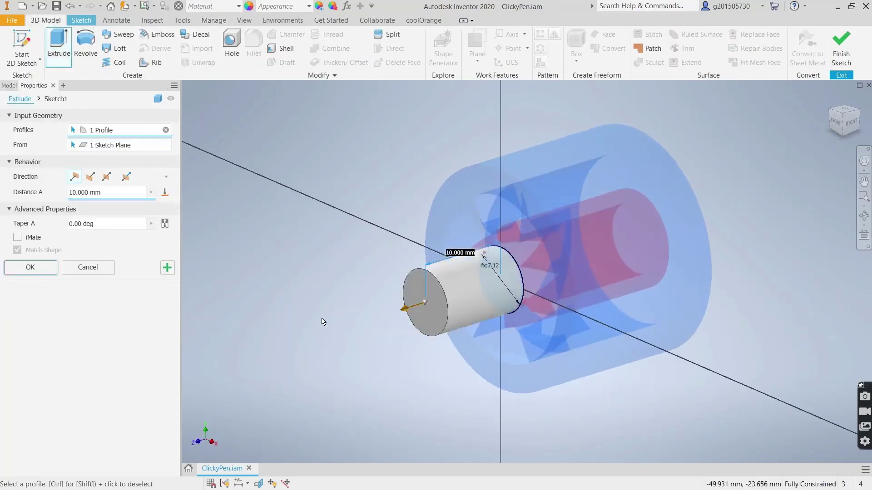
{"action": "left_click", "coordinate": [30, 267]}
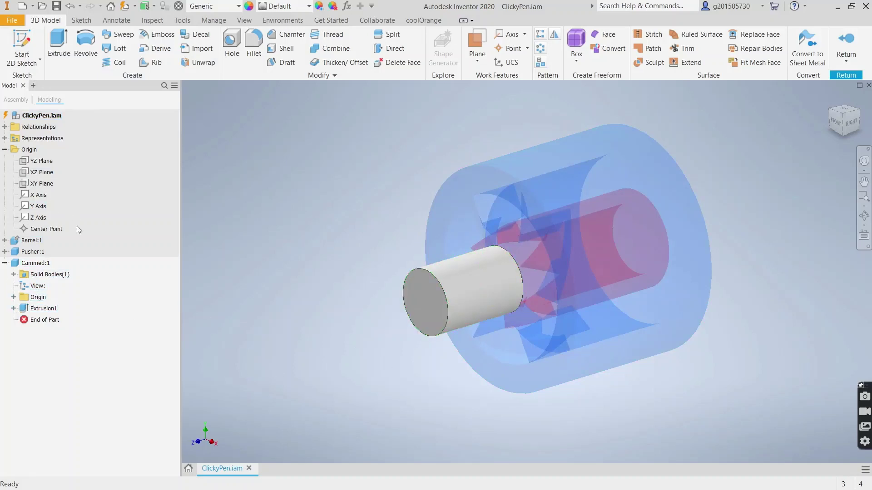
Create a work plane parallel to the Cammed part's YZ Plane and tangent to the cylinder's surface
{"action": "left_click", "coordinate": [477, 41]}
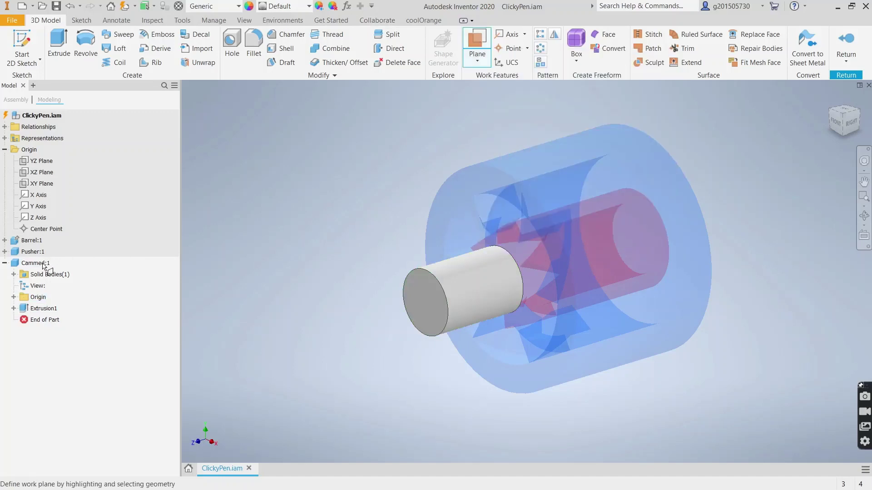
{"action": "left_click", "coordinate": [14, 298]}
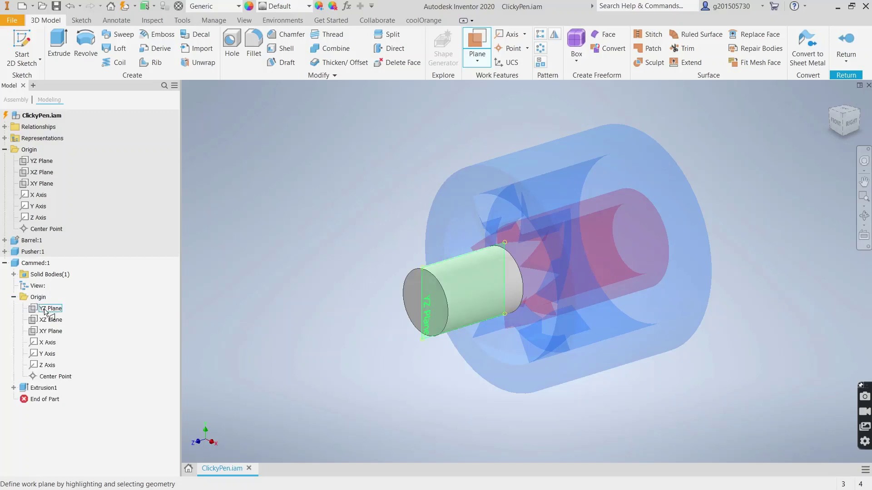
{"action": "left_click", "coordinate": [45, 309]}
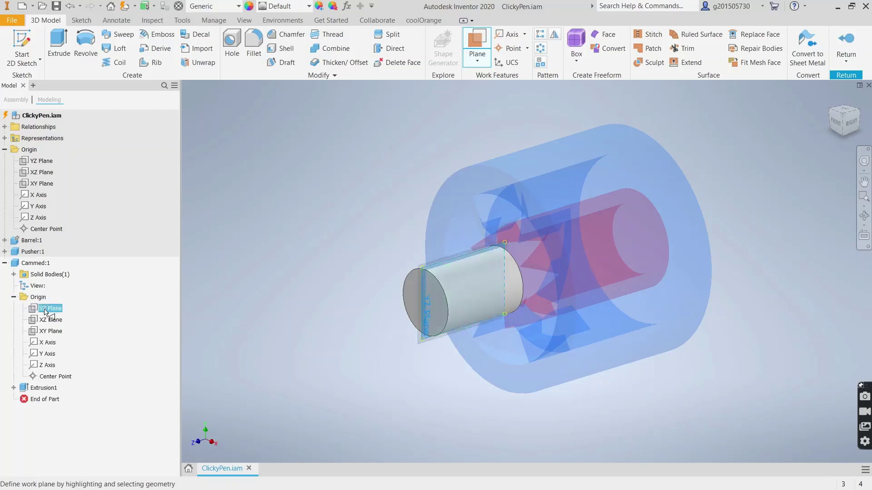
{"action": "left_click", "coordinate": [522, 282]}
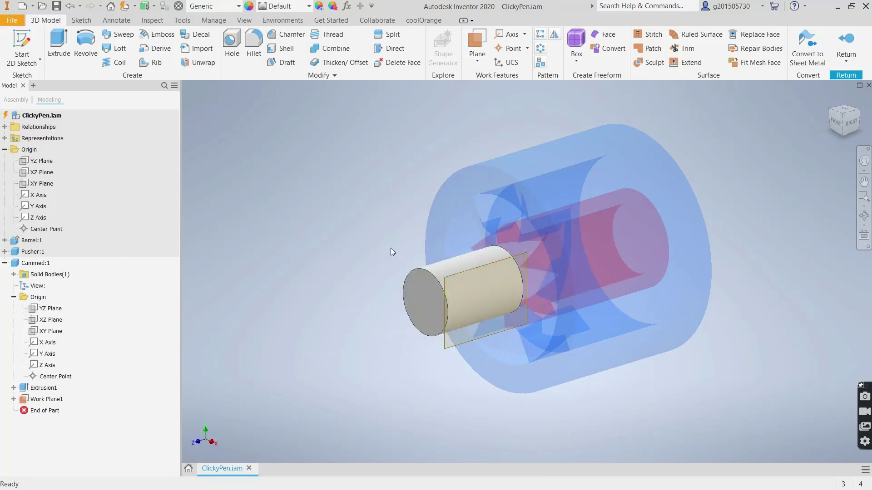
Sketch a closed right triangle on the tangent work plane, with its sharp tip on the cylinder's end edge beside the pusher
{"action": "left_click", "coordinate": [25, 52]}
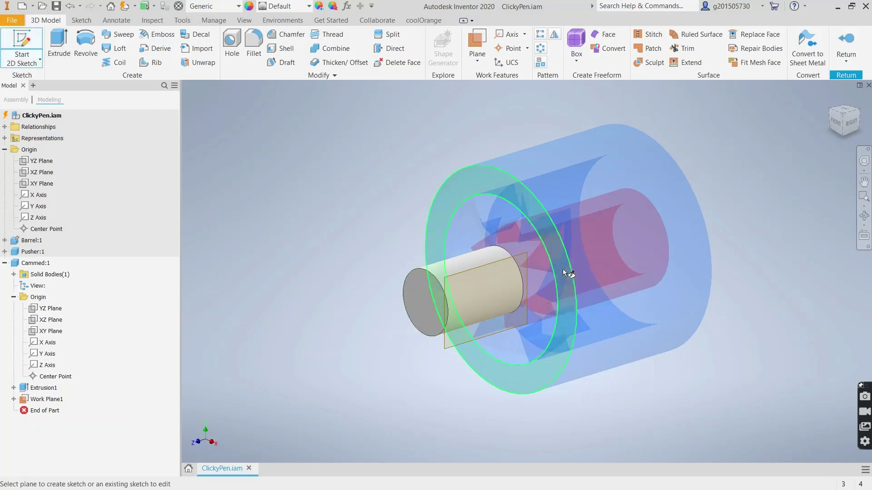
{"action": "left_click", "coordinate": [525, 255]}
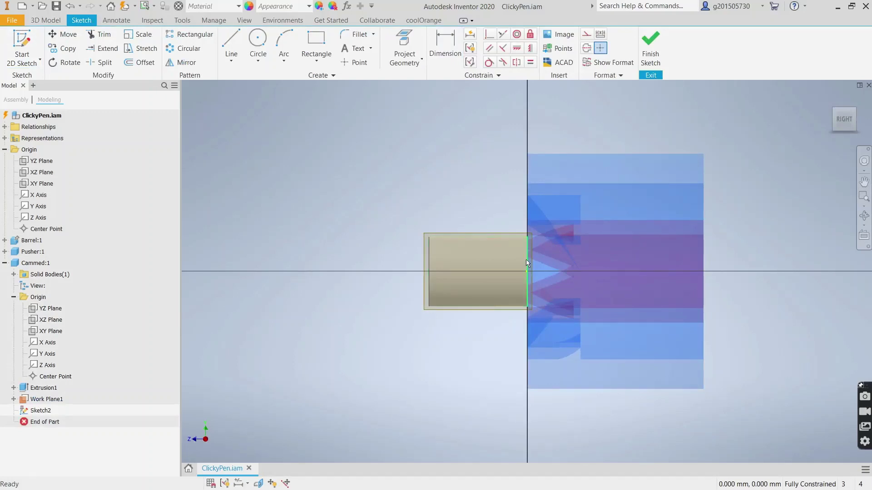
{"action": "left_click", "coordinate": [233, 43]}
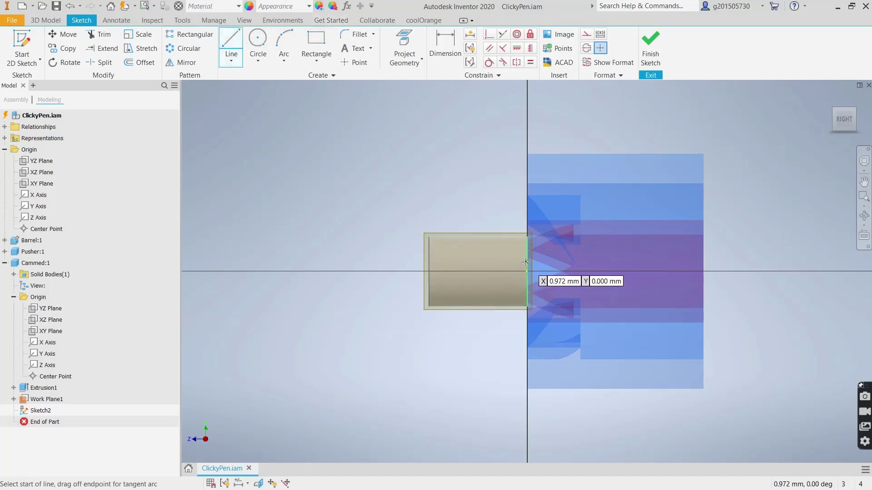
{"action": "left_click", "coordinate": [526, 270]}
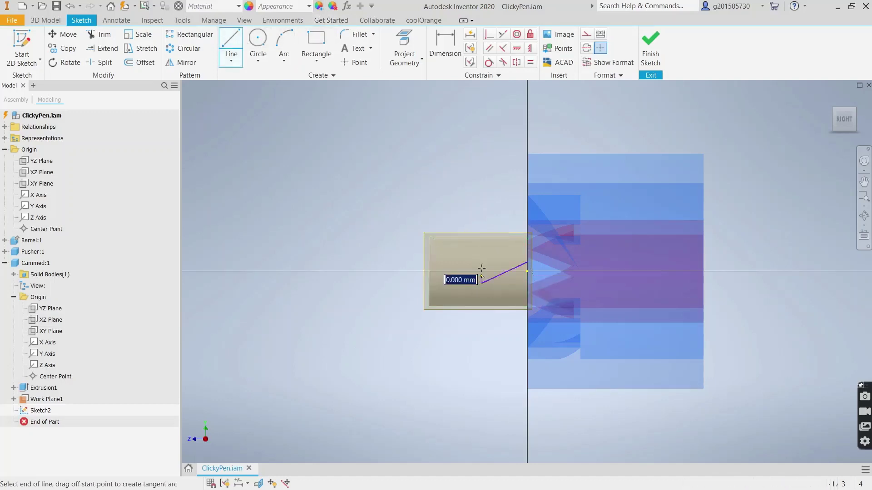
{"action": "left_click", "coordinate": [482, 283]}
{"action": "left_click", "coordinate": [481, 262]}
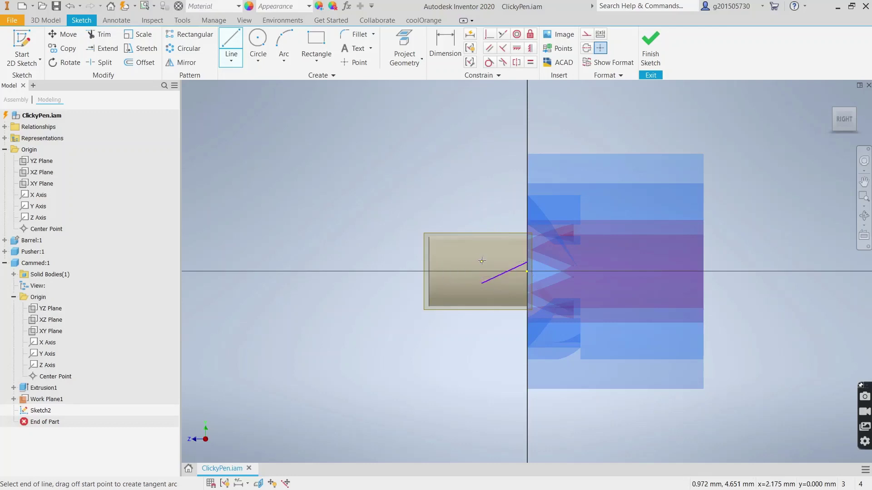
{"action": "left_click", "coordinate": [527, 262]}
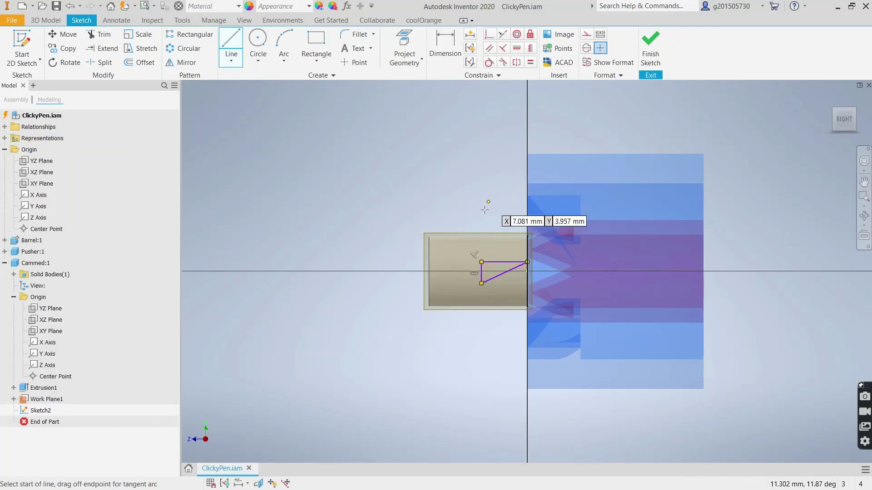
{"action": "key", "text": "Escape"}
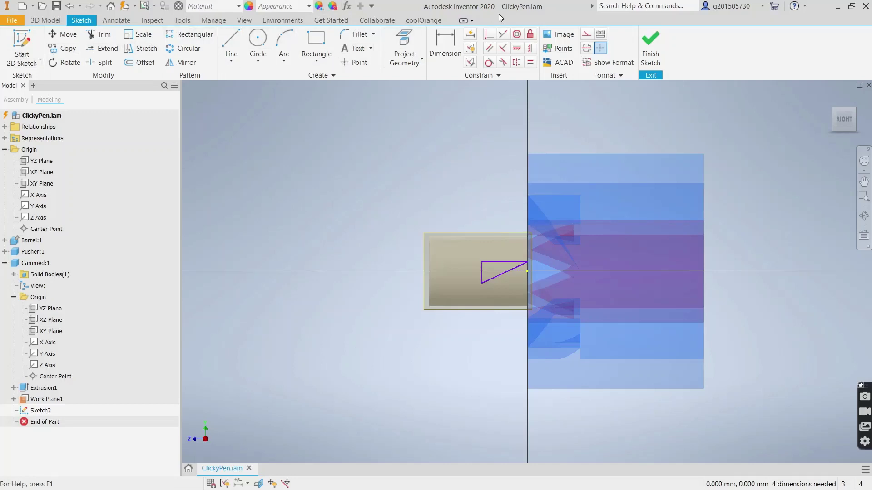
Project the Cammed part's Z Axis into the sketch and make the midpoint of the triangle's vertical side coincident with it
{"action": "left_click", "coordinate": [487, 40]}
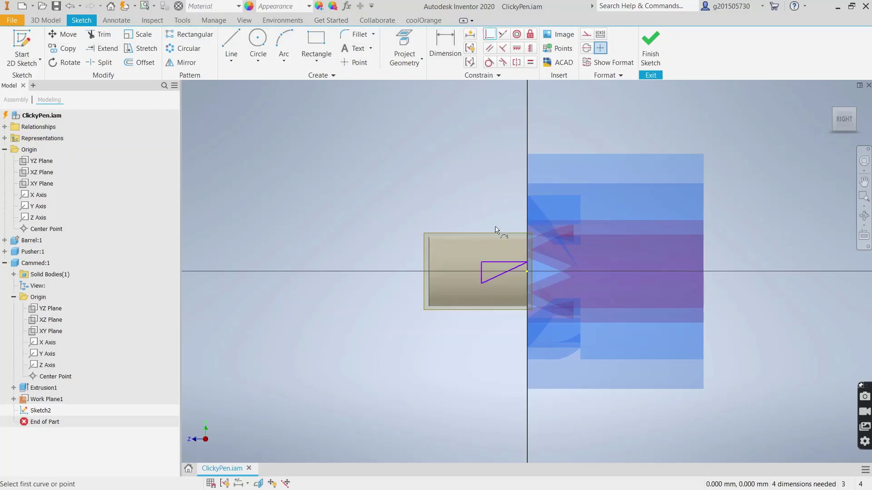
{"action": "scroll", "coordinate": [481, 272], "scroll_direction": "up", "scroll_amount": 5}
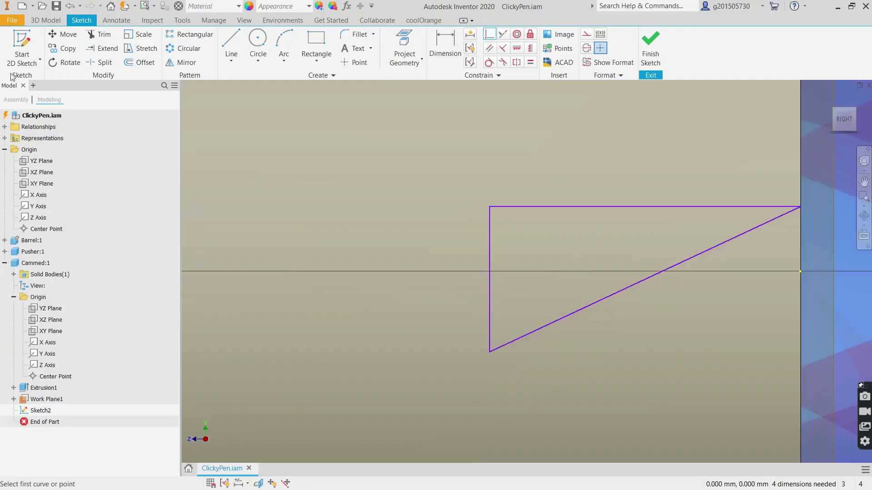
{"action": "left_click", "coordinate": [404, 45]}
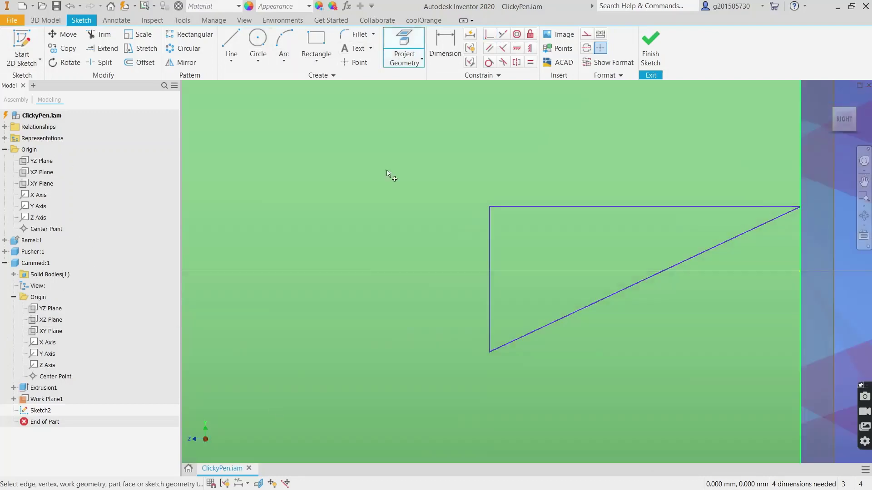
{"action": "left_click", "coordinate": [51, 367]}
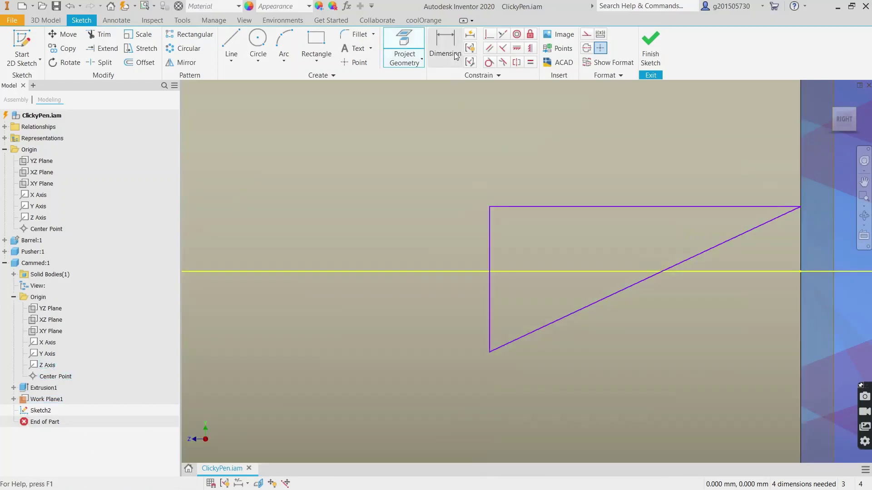
{"action": "left_click", "coordinate": [489, 36]}
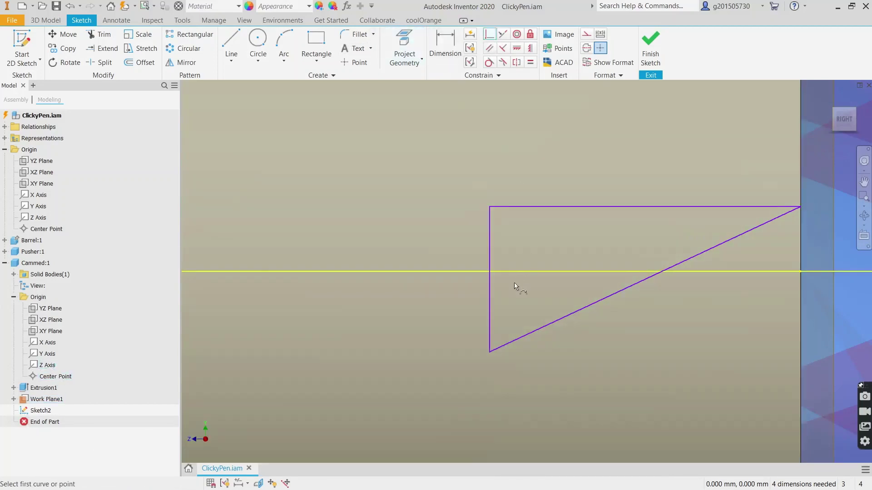
{"action": "left_click", "coordinate": [492, 286]}
{"action": "left_click", "coordinate": [494, 272]}
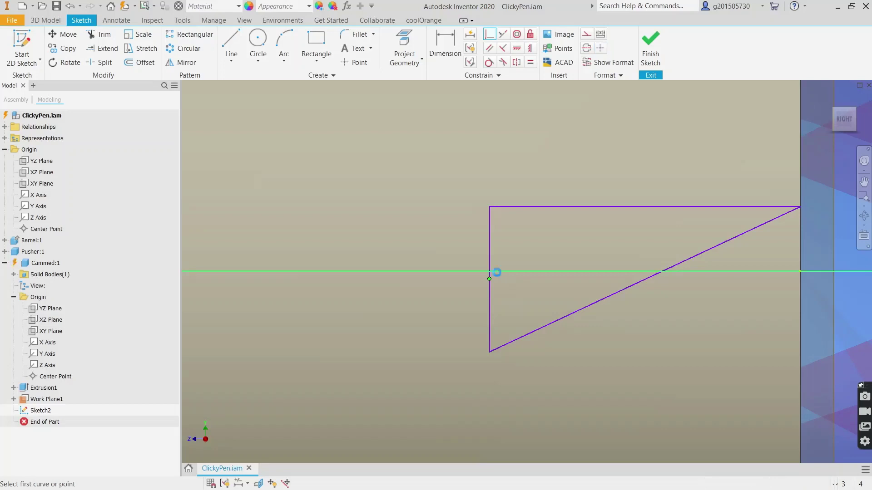
{"action": "scroll", "coordinate": [497, 298], "scroll_direction": "up", "scroll_amount": 2}
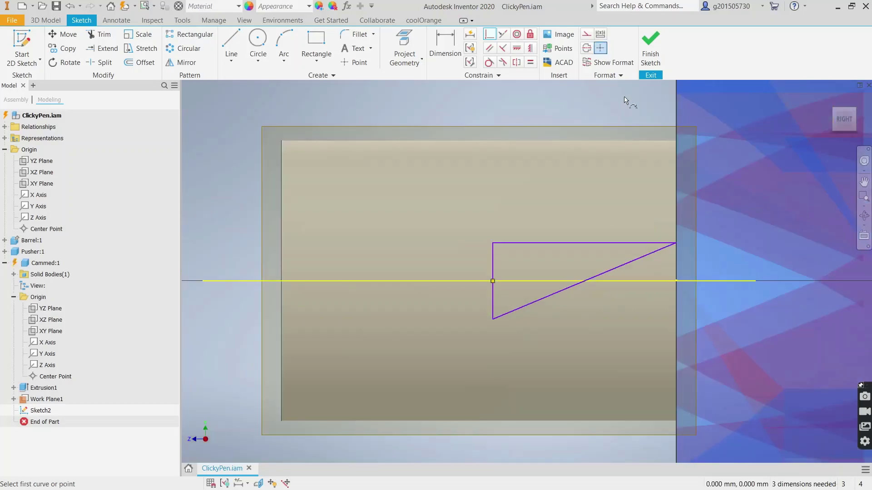
Dimension the angle between the triangle's horizontal and sloped sides as 22.5 degrees
{"action": "left_click", "coordinate": [445, 45]}
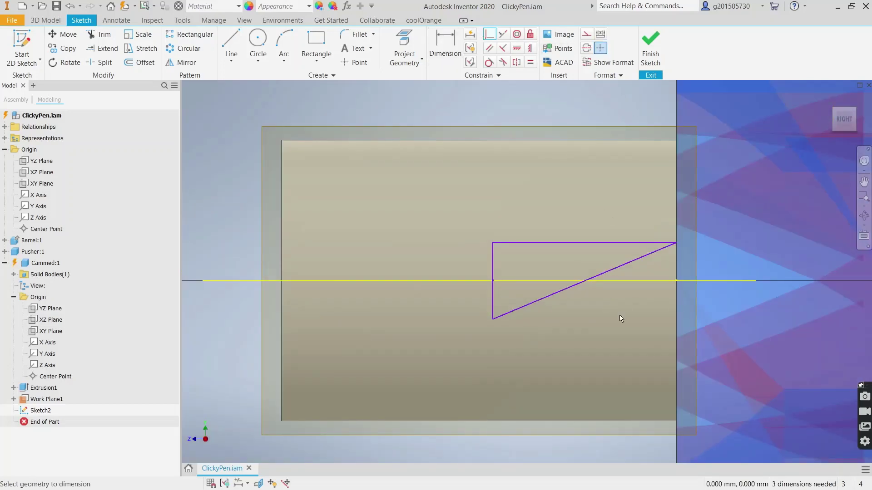
{"action": "left_click", "coordinate": [594, 245]}
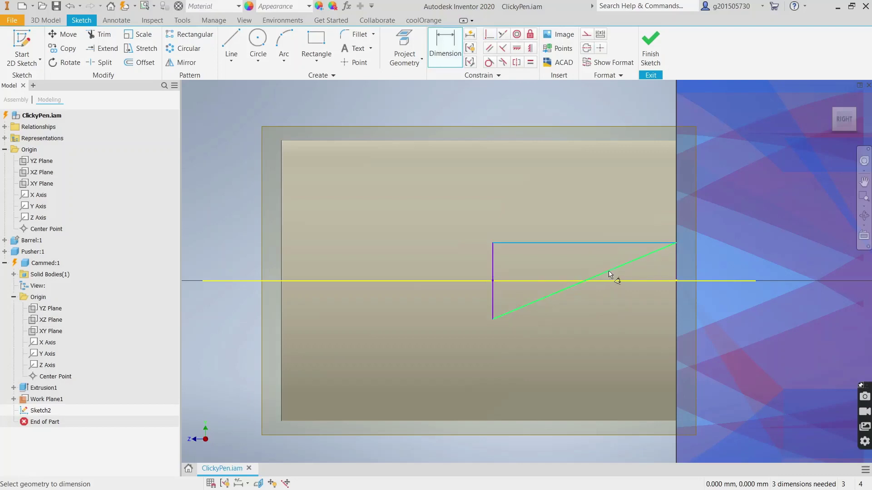
{"action": "left_click", "coordinate": [609, 272]}
{"action": "left_click", "coordinate": [436, 271]}
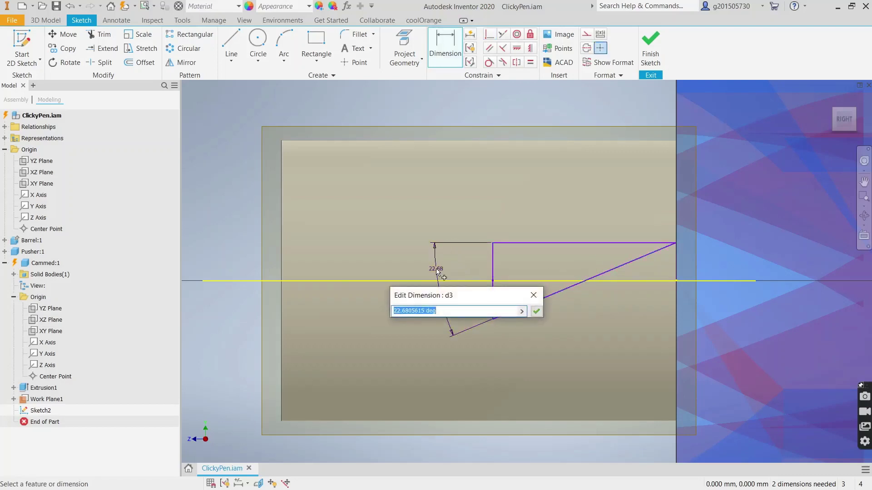
{"action": "type", "text": "22.5"}
{"action": "key", "text": "Return"}
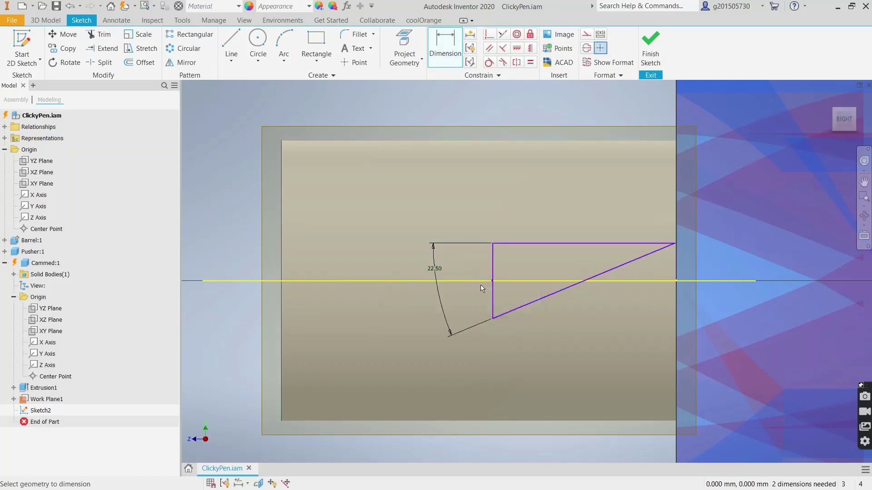
Add a length dimension to the triangle's vertical side
{"action": "left_click", "coordinate": [494, 264]}
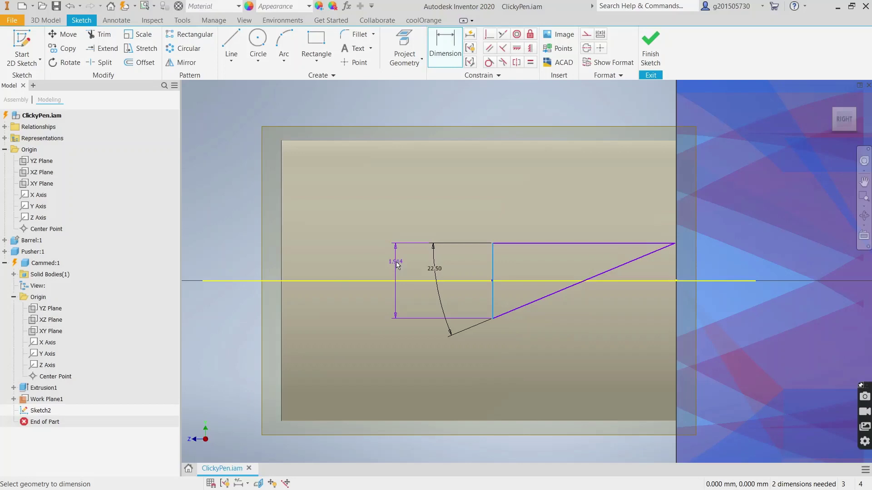
{"action": "left_click", "coordinate": [397, 265]}
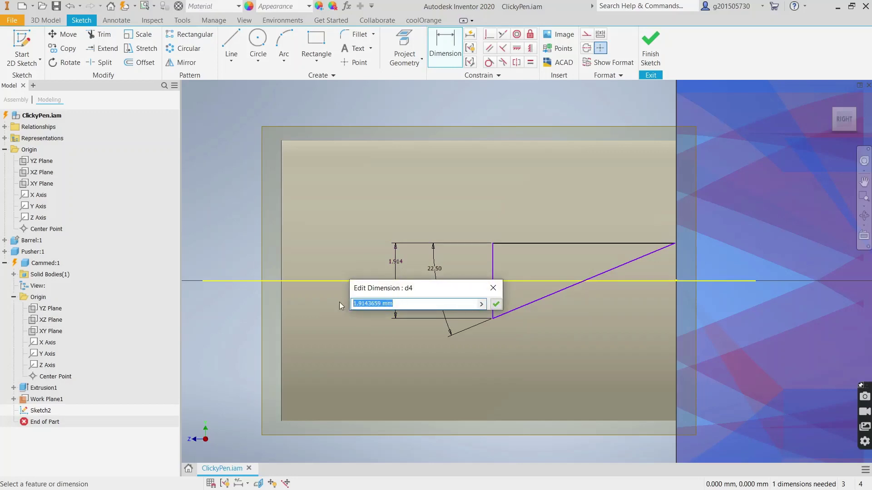
{"action": "type", "text": "(Cam"}
{"action": "left_click", "coordinate": [493, 288]}
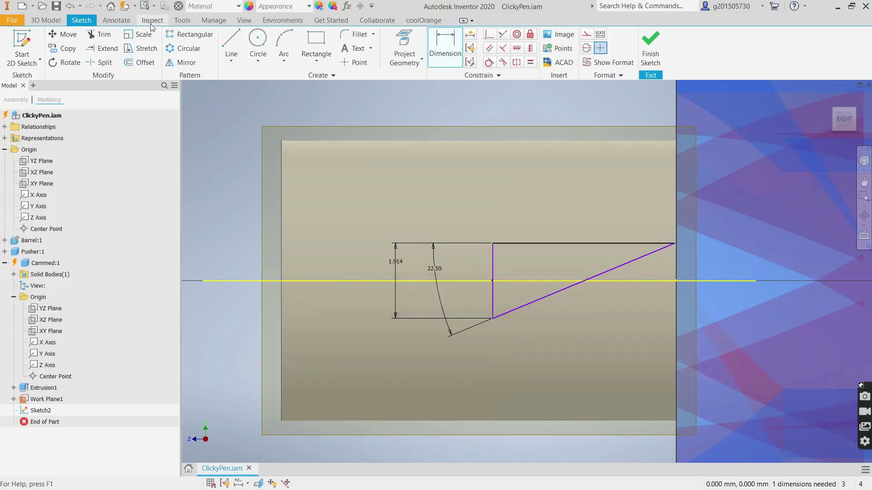
Look up the outer diameter's parameter name and set the triangle's vertical side to CammedOD * PI / 12 - .25
{"action": "left_click", "coordinate": [213, 20]}
{"action": "left_click", "coordinate": [113, 41]}
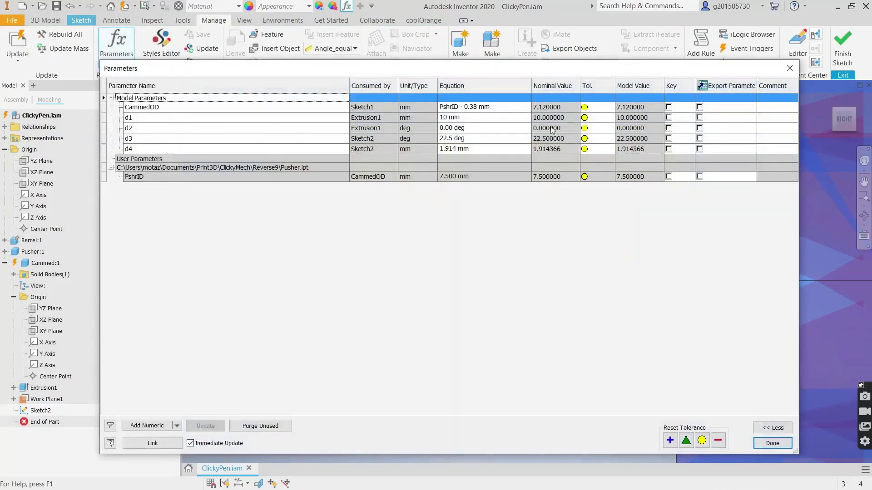
{"action": "left_click", "coordinate": [789, 68]}
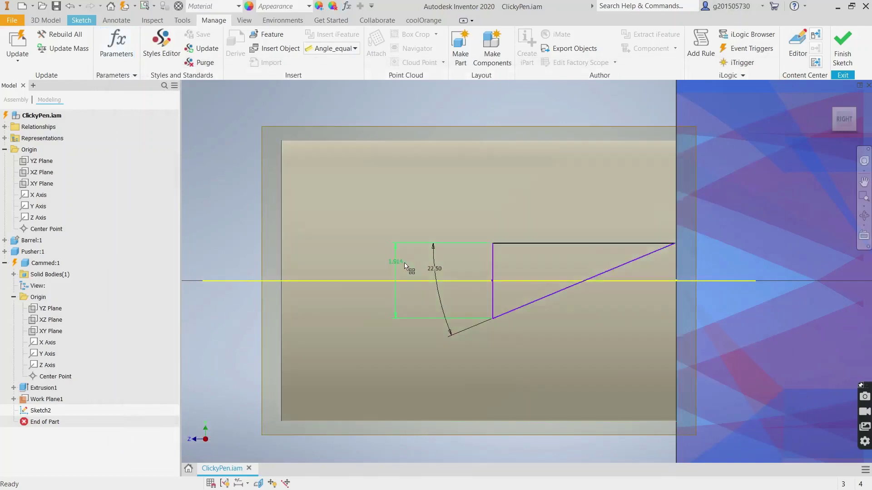
{"action": "double_click", "coordinate": [405, 266]}
{"action": "type", "text": "C"}
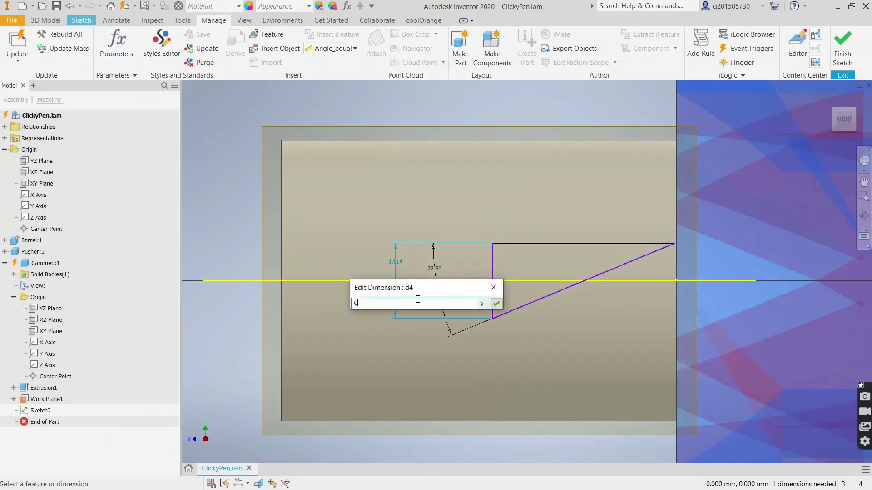
{"action": "type", "text": "ammedOD * PI / 12 - .25"}
{"action": "left_click", "coordinate": [497, 303]}
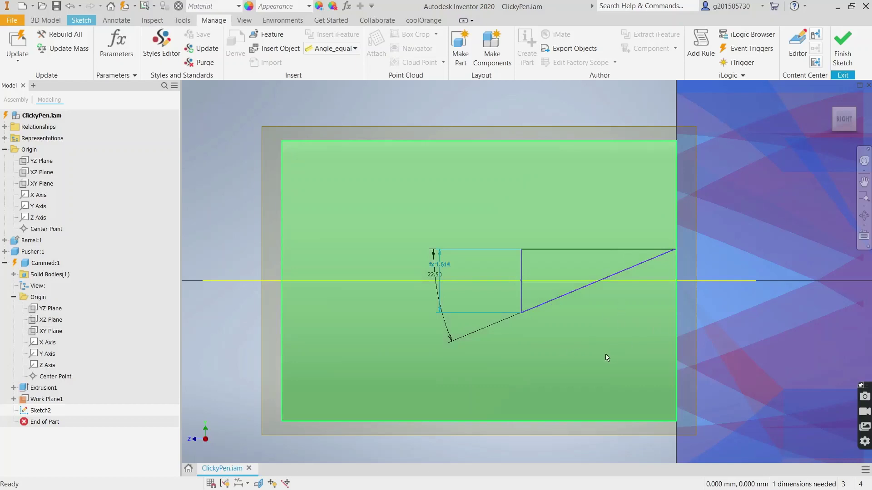
Make the triangle's pointed tip coincident with the cylinder's projected end edge and finish the sketch
{"action": "mouse_move", "coordinate": [522, 313]}
{"action": "left_mouse_down"}
{"action": "mouse_move", "coordinate": [549, 332]}
{"action": "mouse_move", "coordinate": [489, 331]}
{"action": "left_mouse_up"}
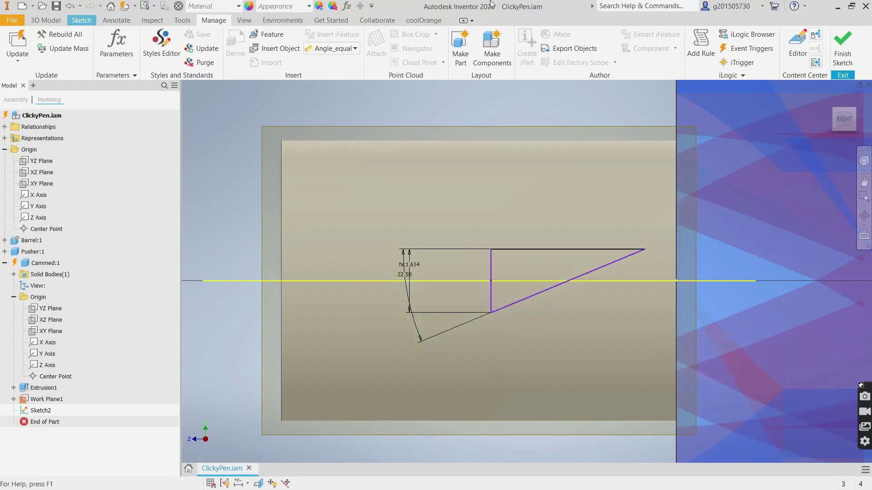
{"action": "left_click", "coordinate": [57, 21]}
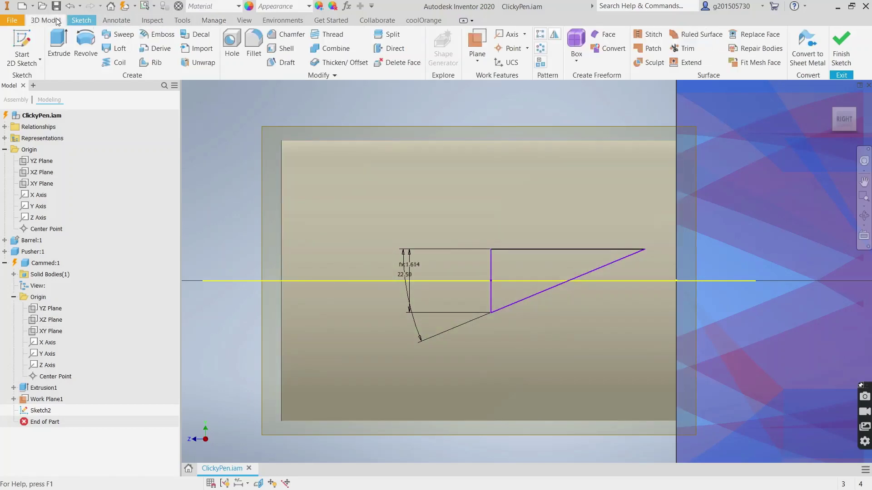
{"action": "left_click", "coordinate": [81, 20]}
{"action": "left_click", "coordinate": [445, 45]}
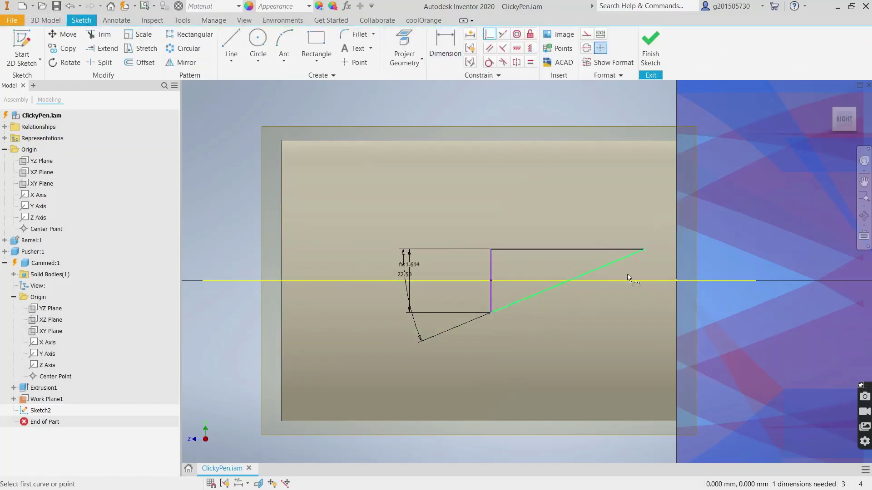
{"action": "left_click", "coordinate": [645, 250]}
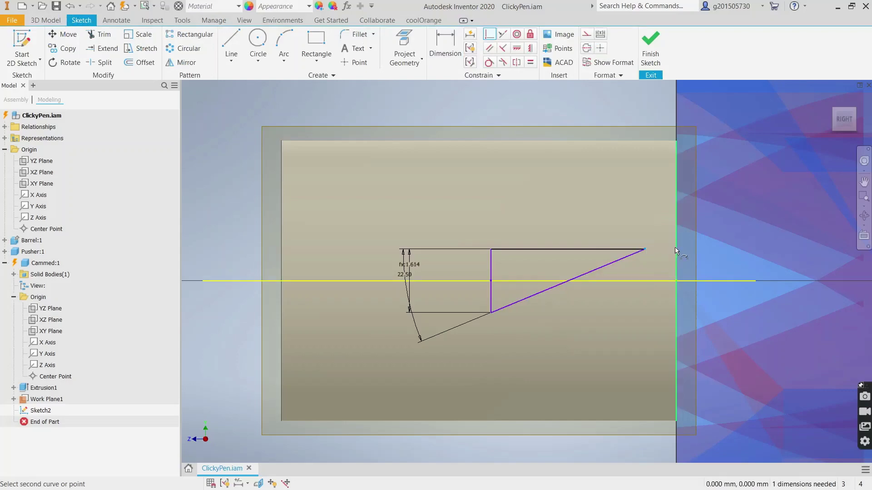
{"action": "left_click", "coordinate": [675, 247]}
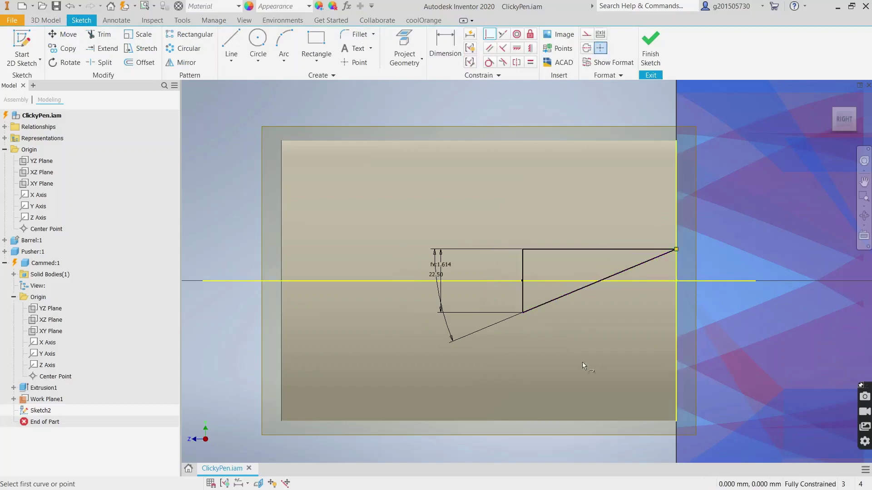
{"action": "left_click", "coordinate": [651, 45]}
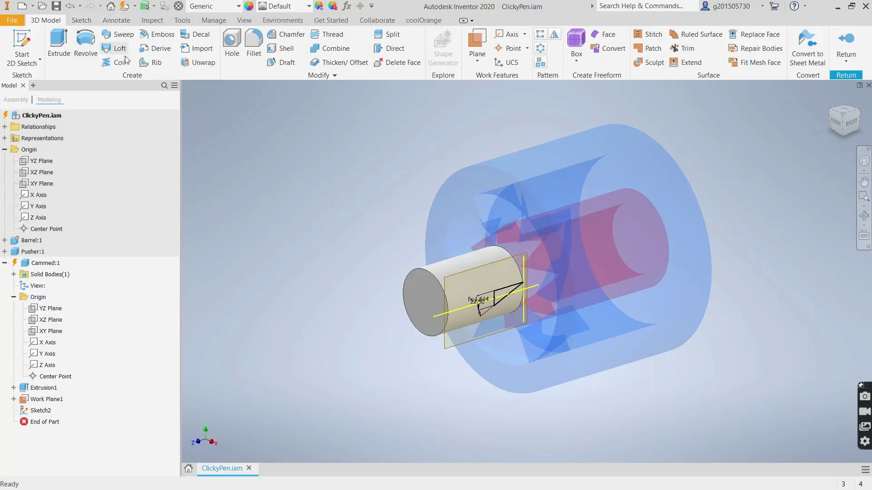
Emboss the triangular profile outward 1 mm deep, wrapped to the cylinder's curved face
{"action": "left_click", "coordinate": [161, 37]}
{"action": "scroll", "coordinate": [497, 309], "scroll_direction": "up", "scroll_amount": 5}
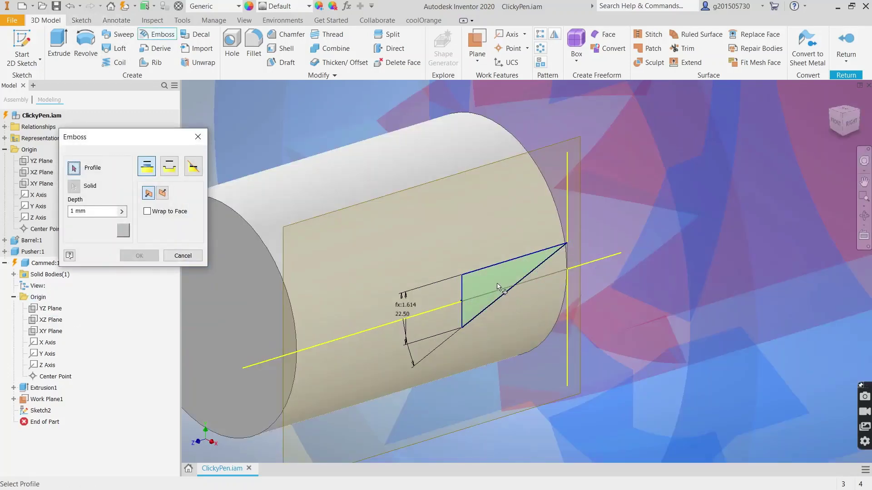
{"action": "left_click", "coordinate": [498, 287]}
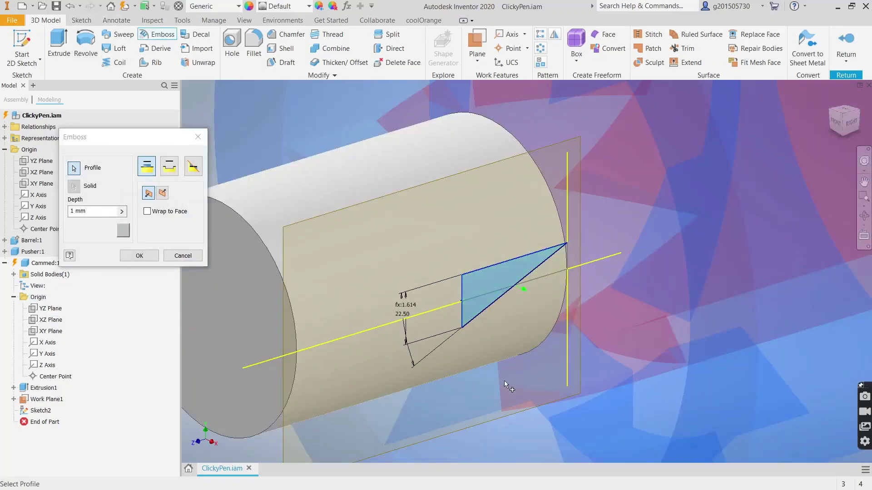
{"action": "left_click", "coordinate": [147, 211]}
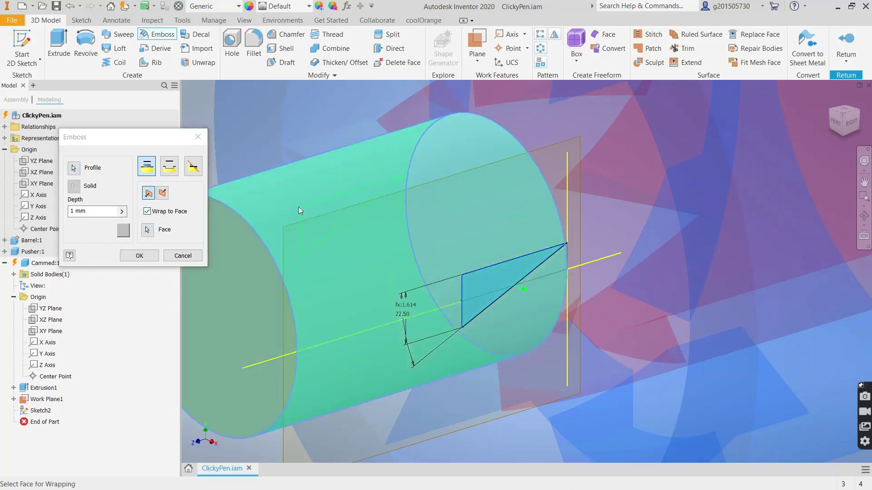
{"action": "left_click", "coordinate": [102, 214]}
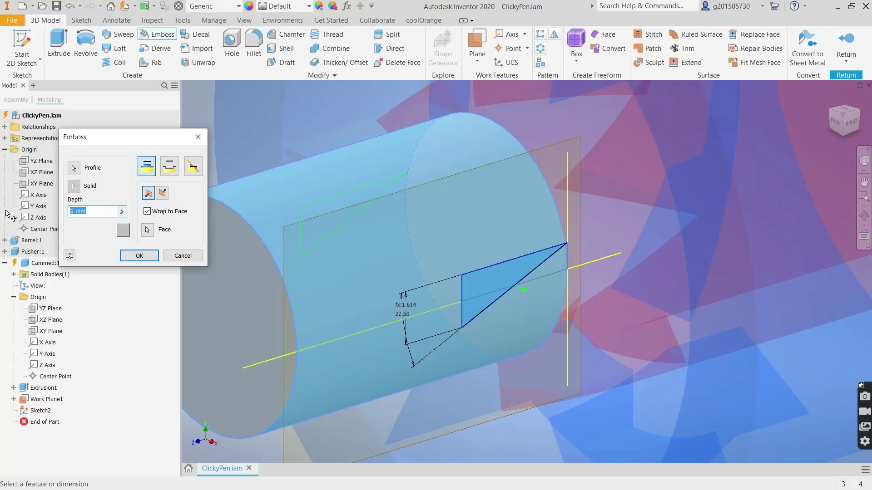
{"action": "left_click", "coordinate": [139, 255]}
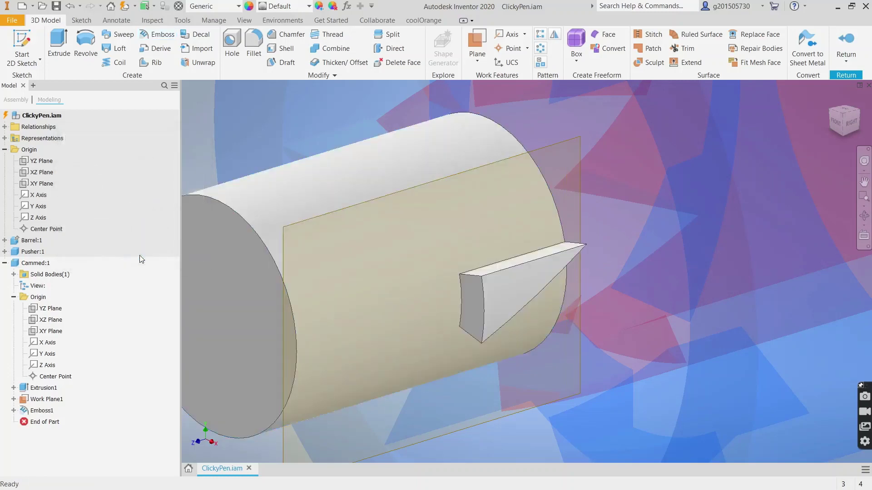
Link the BrrlID parameter from Barrel.ipt into the Cammed part's parameters
{"action": "left_click", "coordinate": [223, 21]}
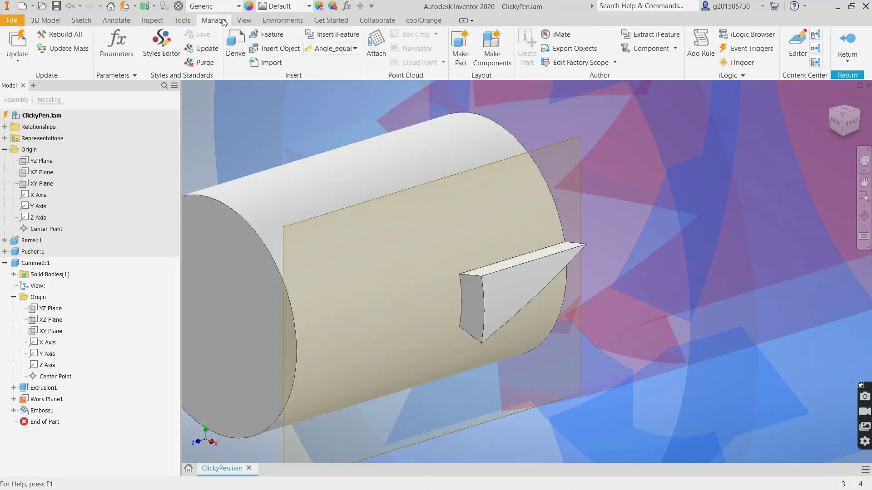
{"action": "left_click", "coordinate": [117, 44]}
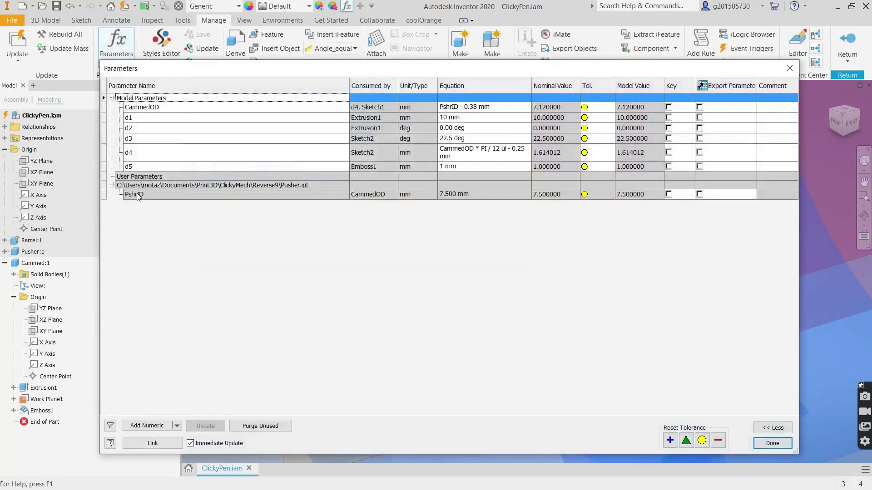
{"action": "left_click", "coordinate": [165, 445]}
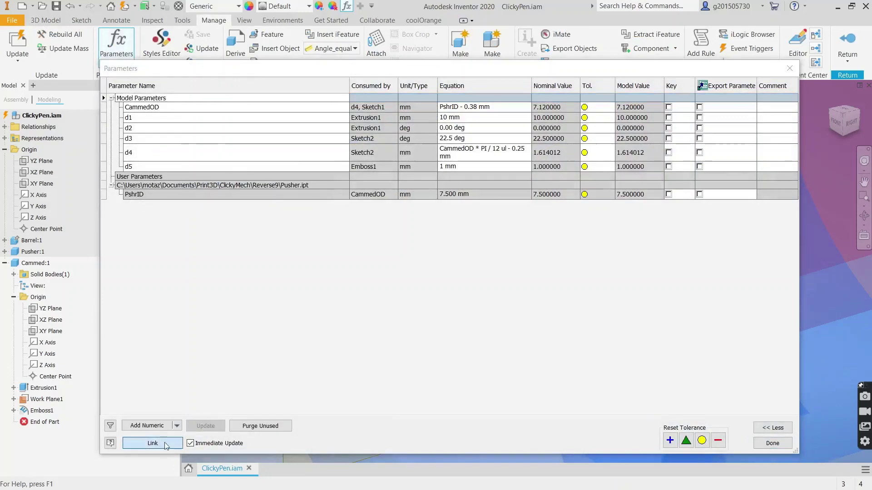
{"action": "double_click", "coordinate": [359, 224]}
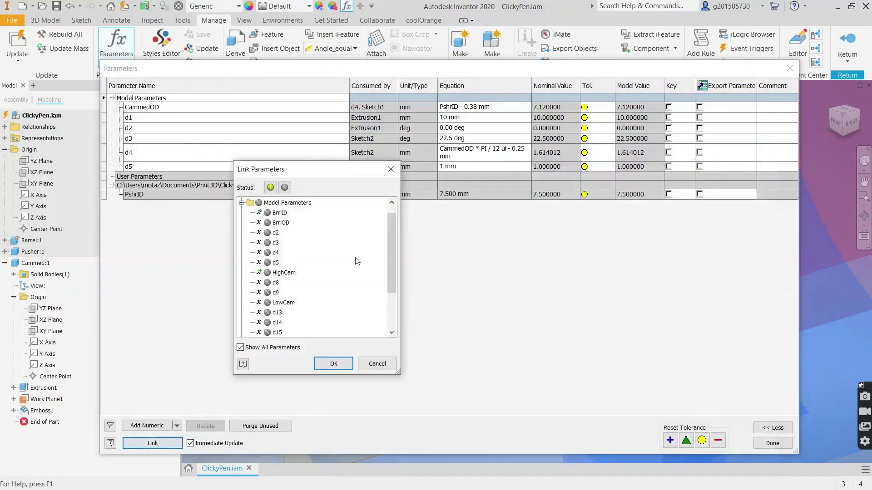
{"action": "left_click", "coordinate": [279, 213]}
{"action": "left_click", "coordinate": [267, 212]}
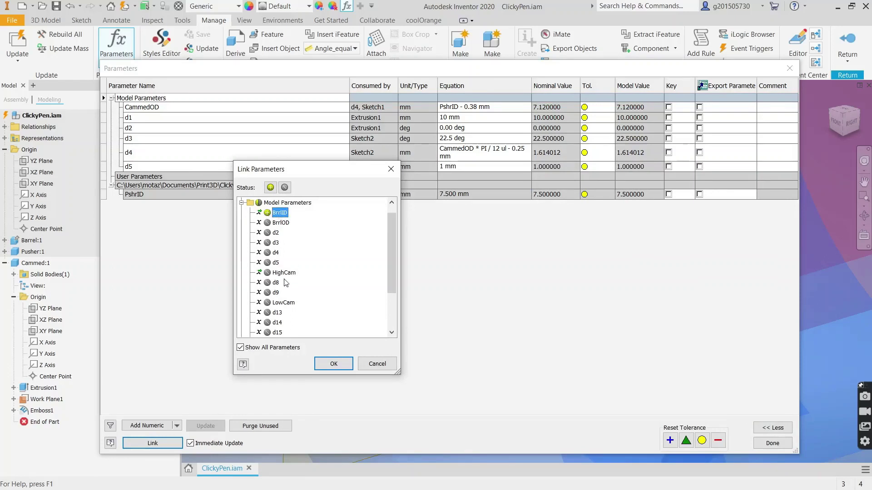
{"action": "left_click", "coordinate": [335, 364]}
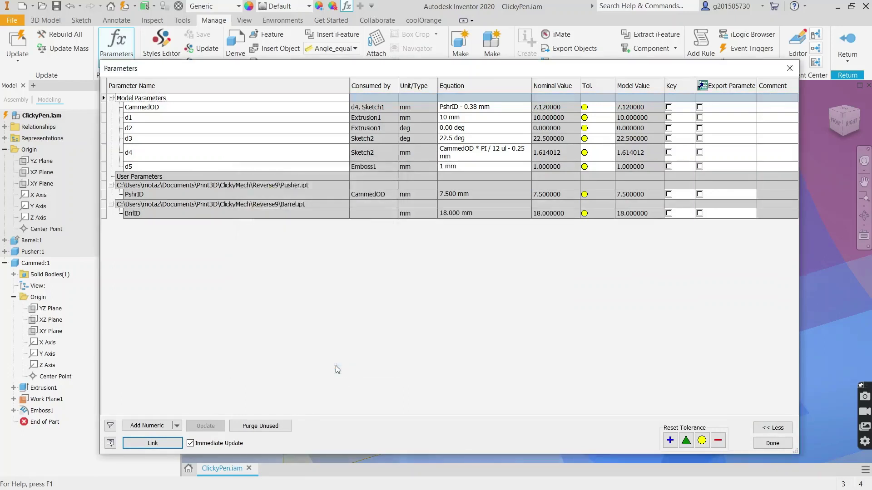
{"action": "left_click", "coordinate": [773, 443]}
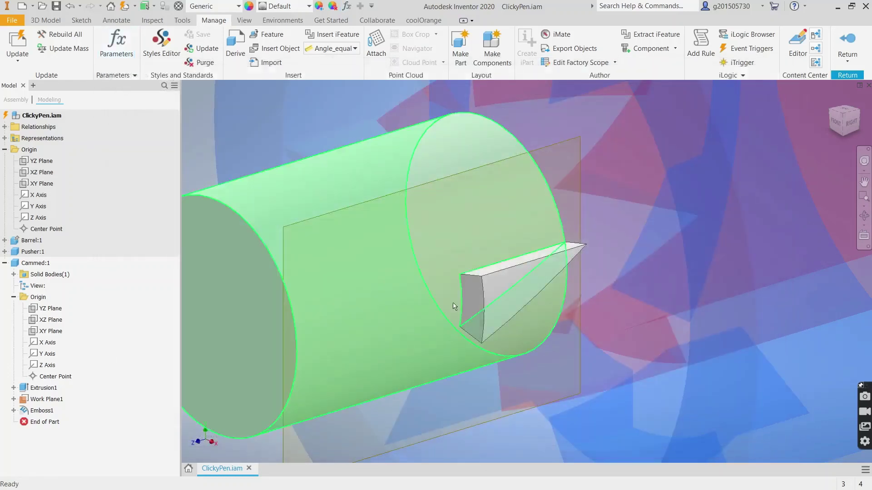
Set the triangular emboss's depth to (BrrlID - CammedOD) - .62
{"action": "left_click", "coordinate": [41, 411]}
{"action": "right_click", "coordinate": [41, 410]}
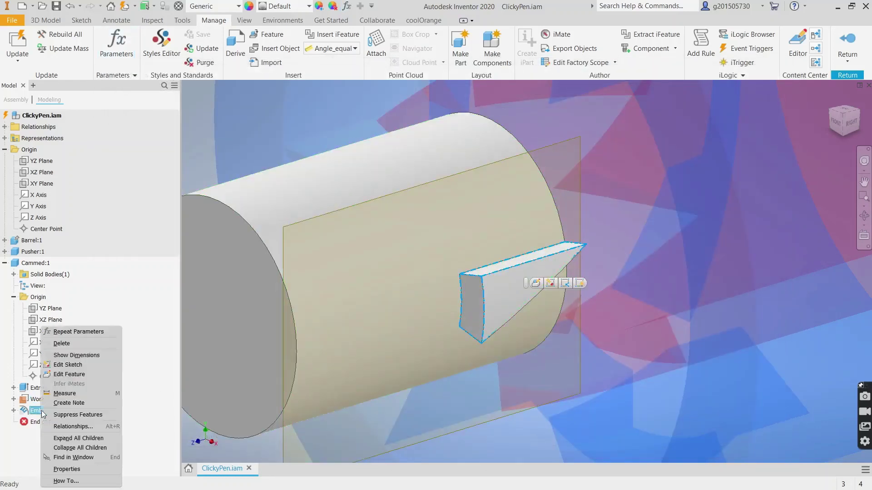
{"action": "left_click", "coordinate": [67, 375]}
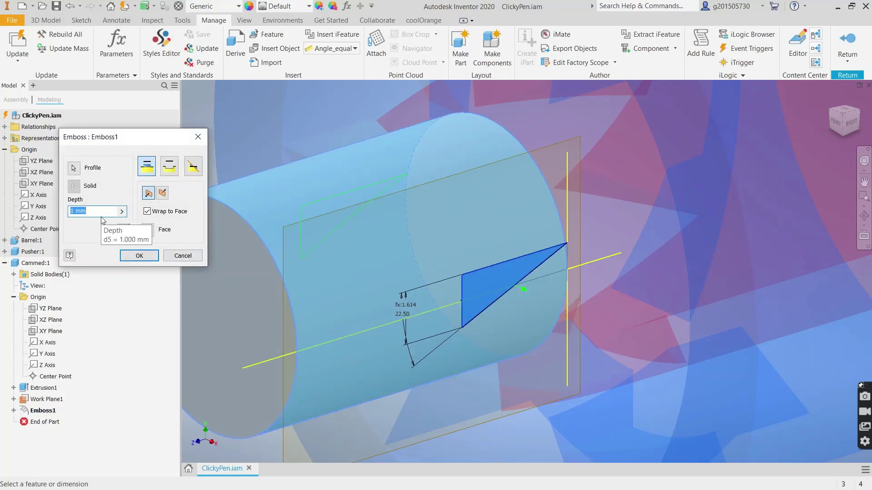
{"action": "type", "text": "BrrlID - Ca"}
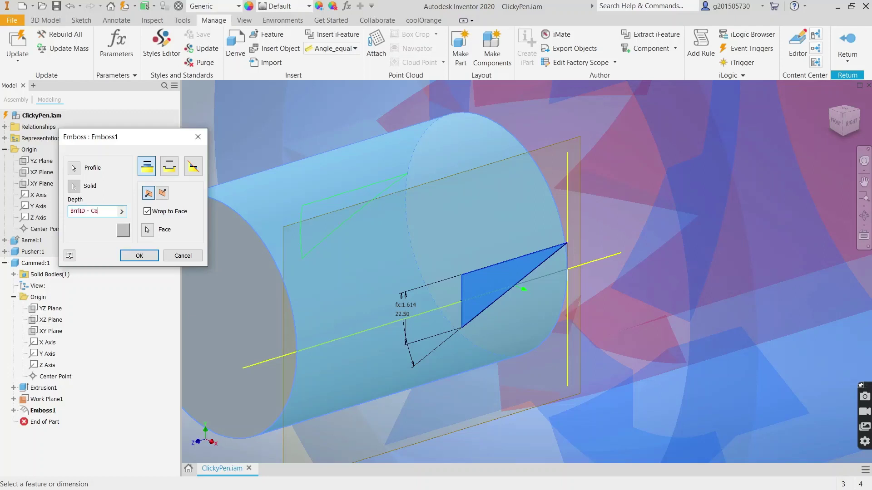
{"action": "type", "text": "mmedOFD"}
{"action": "key", "text": "BackSpace"}
{"action": "key", "text": "BackSpace"}
{"action": "type", "text": "D)"}
{"action": "key", "text": "Home"}
{"action": "type", "text": "("}
{"action": "key", "text": "End"}
{"action": "type", "text": "- .62"}
{"action": "left_click", "coordinate": [140, 256]}
{"action": "scroll", "coordinate": [430, 279], "scroll_direction": "down", "scroll_amount": 5}
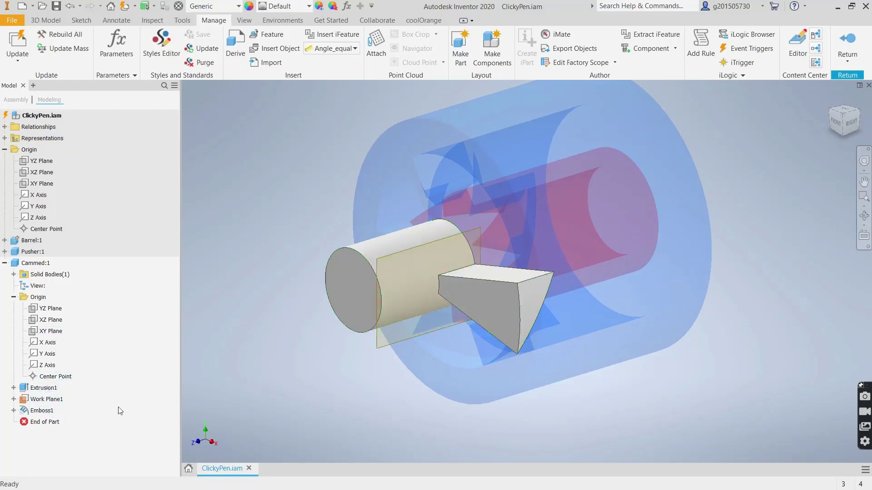
Correct the emboss's depth to (BrrlID - CammedOD) / 2 - 0.62 mm and return to the assembly
{"action": "right_click", "coordinate": [40, 412]}
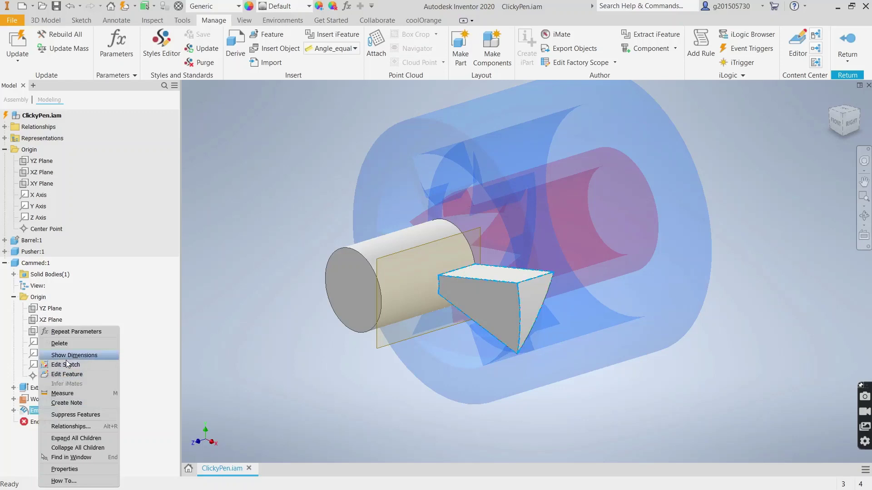
{"action": "left_click", "coordinate": [70, 375]}
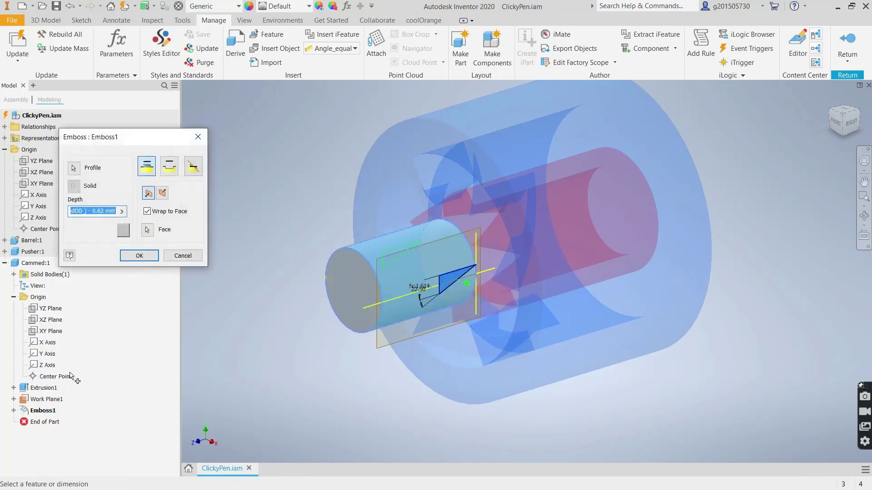
{"action": "left_click", "coordinate": [88, 211]}
{"action": "key", "text": "Left"}
{"action": "key", "text": "Left"}
{"action": "key", "text": "Left"}
{"action": "key", "text": "Left"}
{"action": "key", "text": "Left"}
{"action": "key", "text": "Left"}
{"action": "key", "text": "Left"}
{"action": "key", "text": "Left"}
{"action": "key", "text": "Left"}
{"action": "key", "text": "Left"}
{"action": "key", "text": "Left"}
{"action": "key", "text": "Left"}
{"action": "key", "text": "Left"}
{"action": "key", "text": "Left"}
{"action": "key", "text": "Left"}
{"action": "key", "text": "Left"}
{"action": "key", "text": "Left"}
{"action": "key", "text": "Right"}
{"action": "key", "text": "Right"}
{"action": "key", "text": "Right"}
{"action": "key", "text": "Right"}
{"action": "key", "text": "Right"}
{"action": "key", "text": "Right"}
{"action": "key", "text": "Right"}
{"action": "key", "text": "Right"}
{"action": "key", "text": "Right"}
{"action": "key", "text": "Right"}
{"action": "key", "text": "Right"}
{"action": "key", "text": "Right"}
{"action": "key", "text": "Right"}
{"action": "type", "text": "/"}
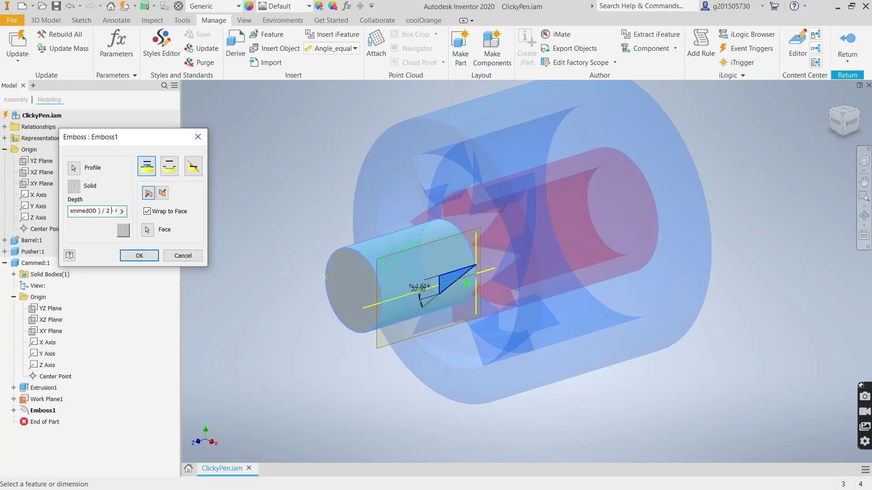
{"action": "left_click", "coordinate": [138, 255]}
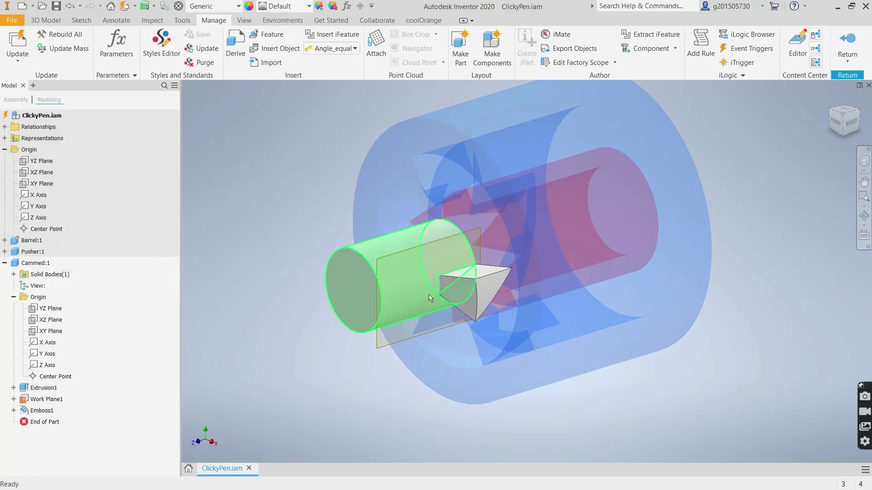
{"action": "left_click", "coordinate": [846, 42]}
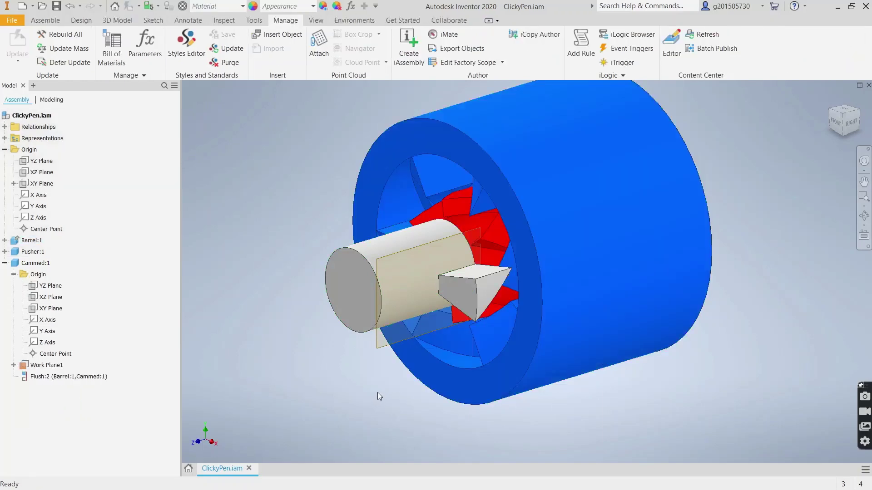
Examine how the embossed cam on the Cammed part fits against the barrel's inner wall, slots and the pusher
{"action": "middle_click_drag", "start_coordinate": [378, 392], "coordinate": [431, 380], "text": "shift"}
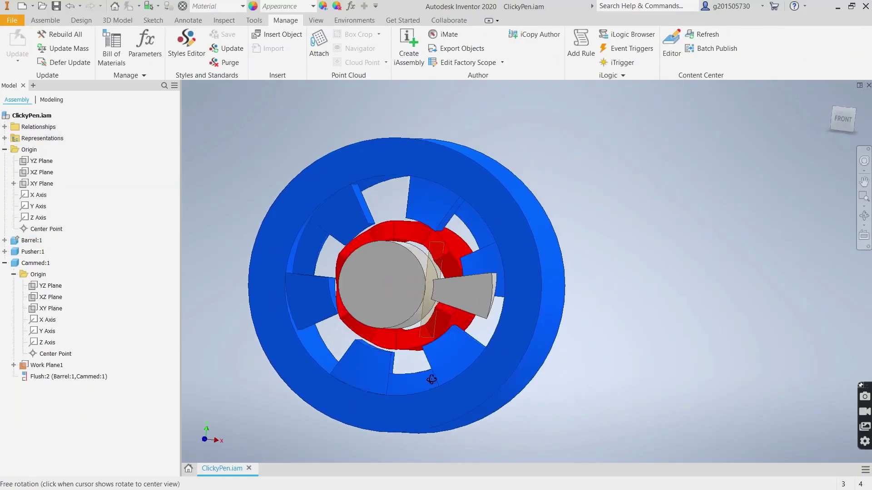
{"action": "scroll", "coordinate": [494, 284], "scroll_direction": "down", "scroll_amount": 5}
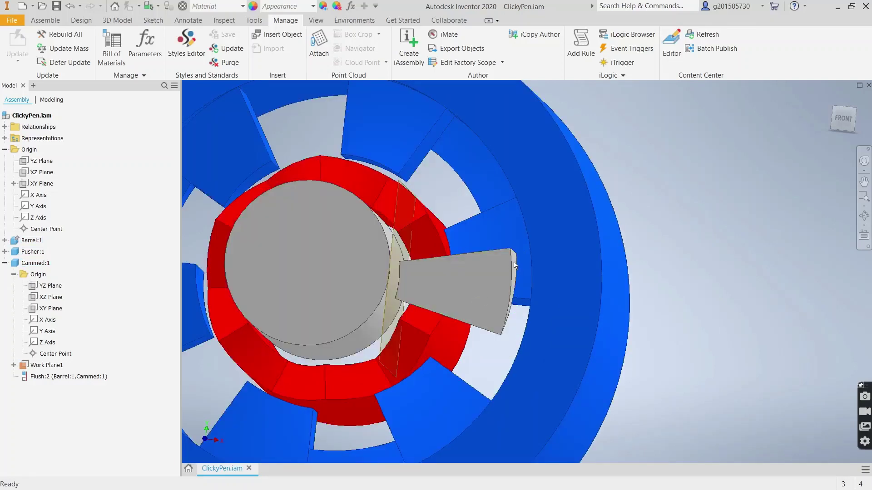
{"action": "mouse_move", "coordinate": [530, 279]}
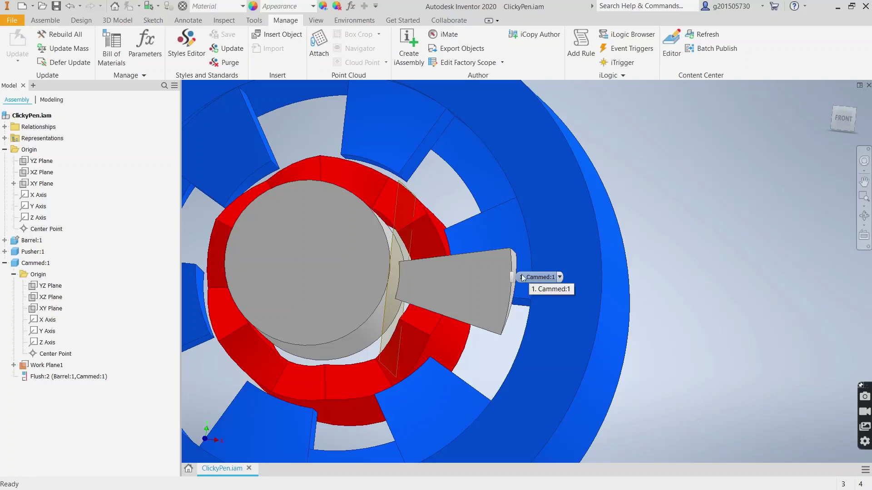
{"action": "middle_click_drag", "start_coordinate": [477, 270], "coordinate": [487, 275], "text": "shift"}
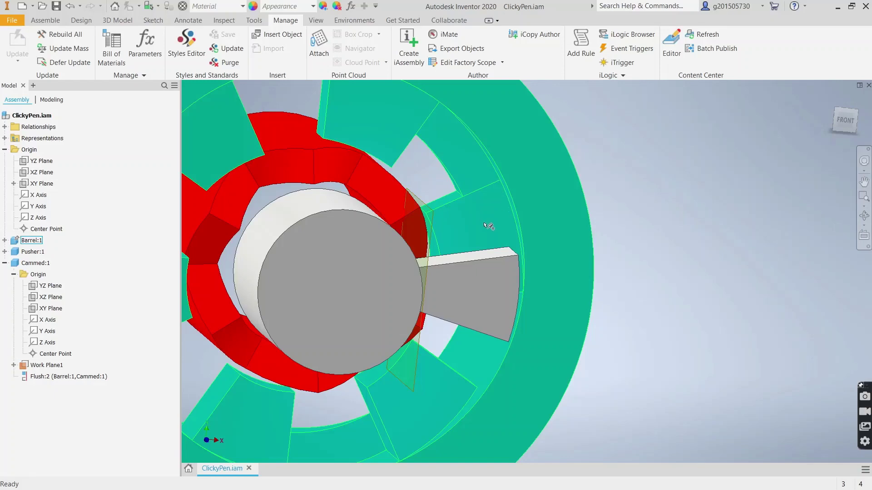
{"action": "mouse_move", "coordinate": [453, 178]}
{"action": "left_mouse_down"}
{"action": "mouse_move", "coordinate": [437, 144]}
{"action": "mouse_move", "coordinate": [459, 142]}
{"action": "mouse_move", "coordinate": [451, 136]}
{"action": "mouse_move", "coordinate": [463, 178]}
{"action": "left_mouse_up"}
{"action": "scroll", "coordinate": [437, 144], "scroll_direction": "up", "scroll_amount": 3}
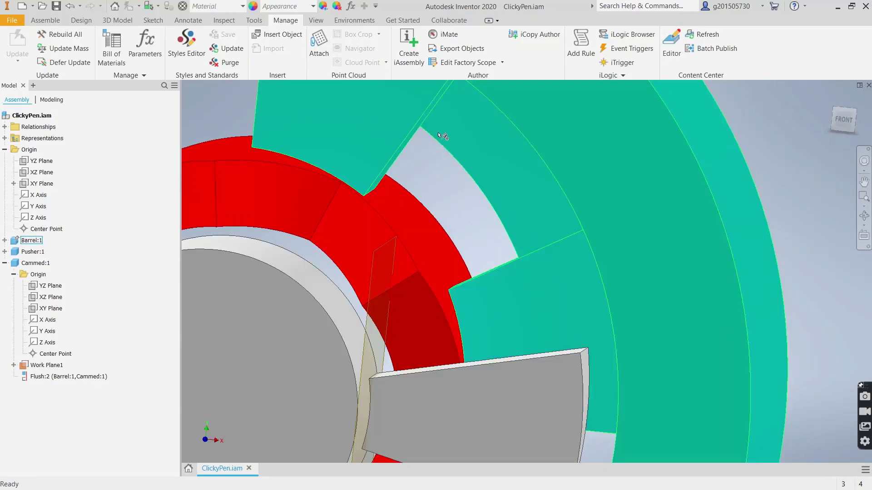
{"action": "left_click_drag", "start_coordinate": [427, 127], "coordinate": [504, 210]}
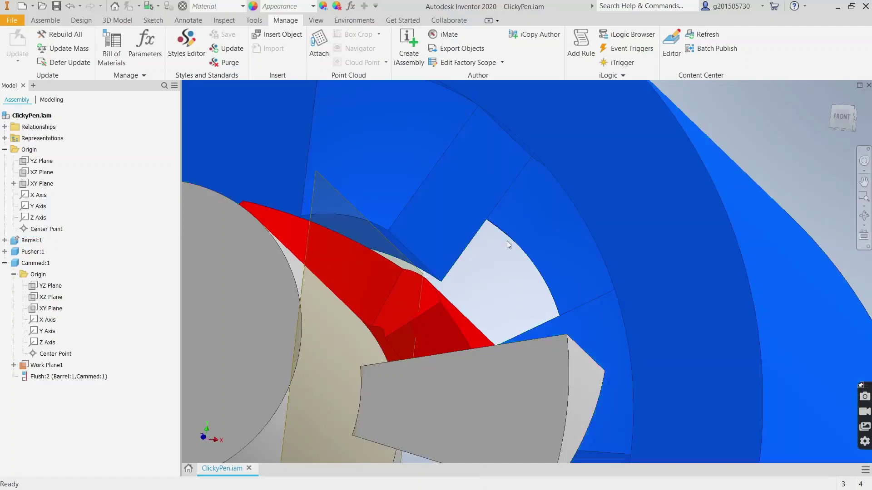
{"action": "scroll", "coordinate": [507, 241], "scroll_direction": "down", "scroll_amount": 3}
{"action": "scroll", "coordinate": [508, 260], "scroll_direction": "down", "scroll_amount": 3}
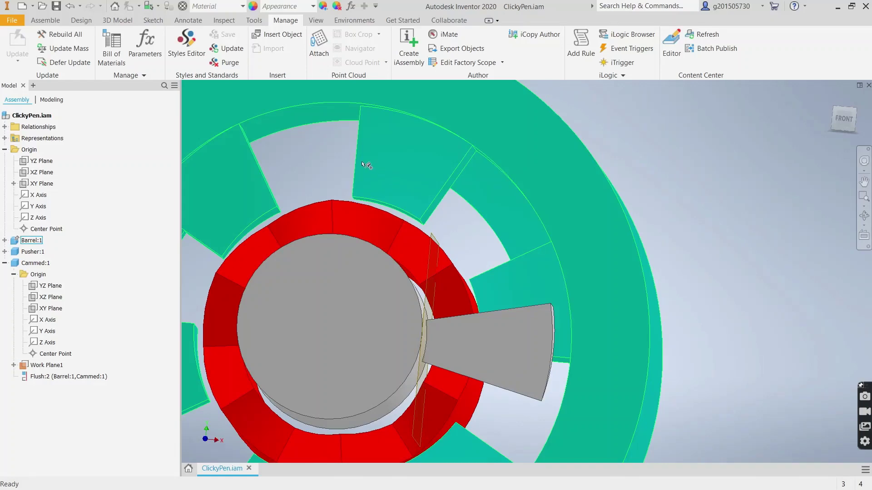
{"action": "middle_click_drag", "start_coordinate": [347, 164], "coordinate": [325, 177], "text": "shift"}
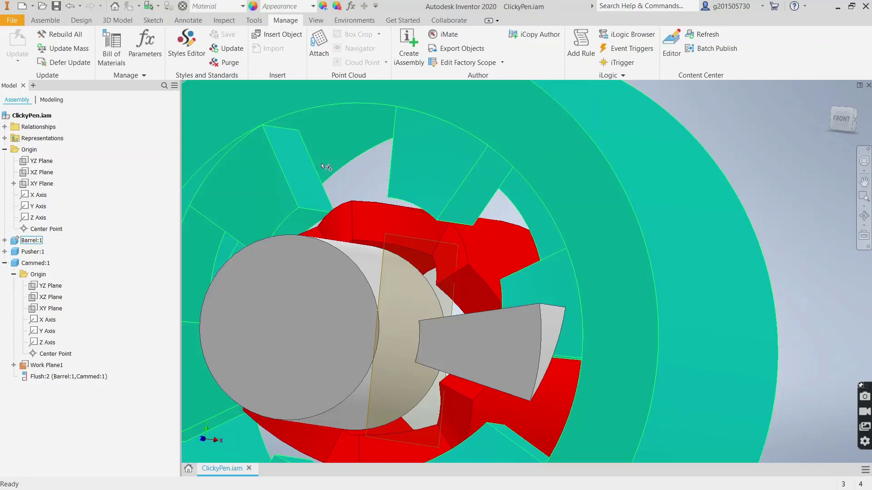
Edit the Cammed part in place and pattern its triangular emboss circularly around the Z axis with 3 occurrences over 360 deg
{"action": "scroll", "coordinate": [481, 380], "scroll_direction": "down", "scroll_amount": 5}
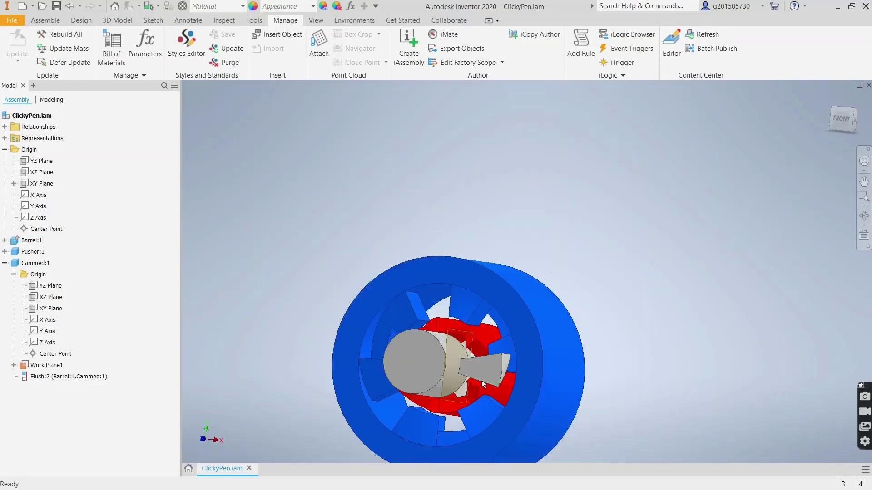
{"action": "mouse_move", "coordinate": [469, 385]}
{"action": "middle_mouse_down", "text": "shift"}
{"action": "mouse_move", "coordinate": [455, 385]}
{"action": "mouse_move", "coordinate": [462, 380]}
{"action": "middle_mouse_up", "text": "shift"}
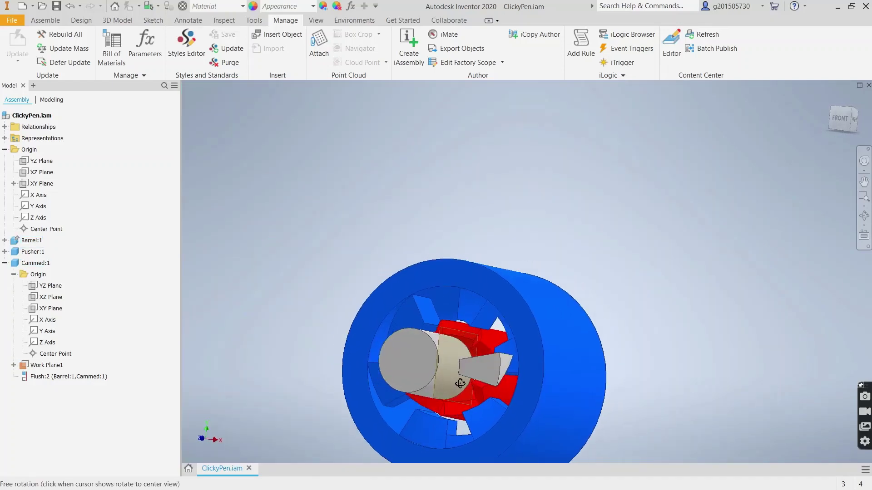
{"action": "left_click", "coordinate": [443, 370]}
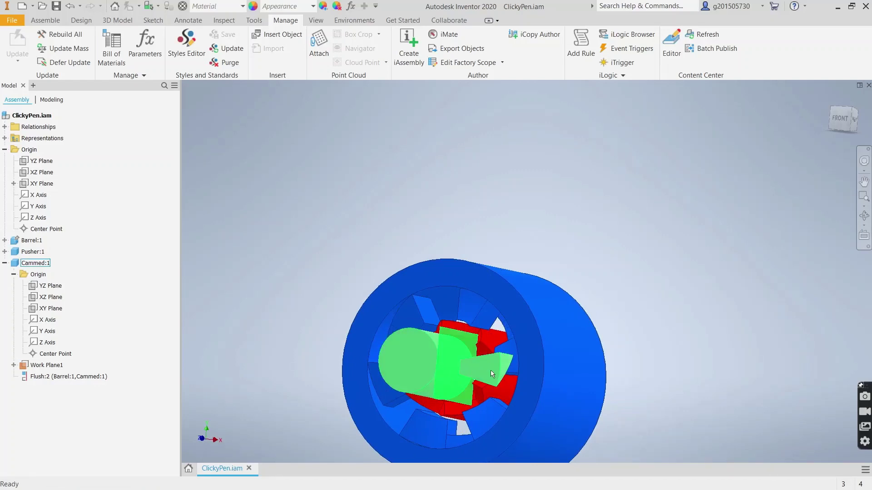
{"action": "right_click", "coordinate": [417, 361]}
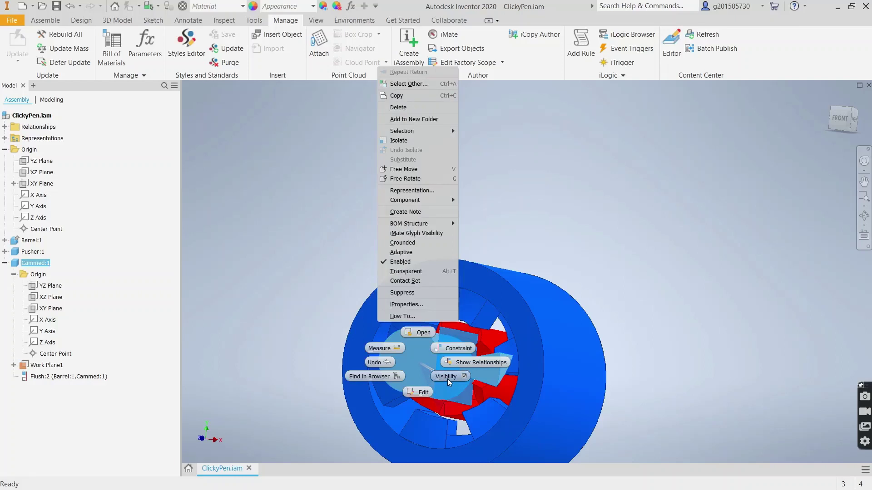
{"action": "left_click", "coordinate": [417, 393]}
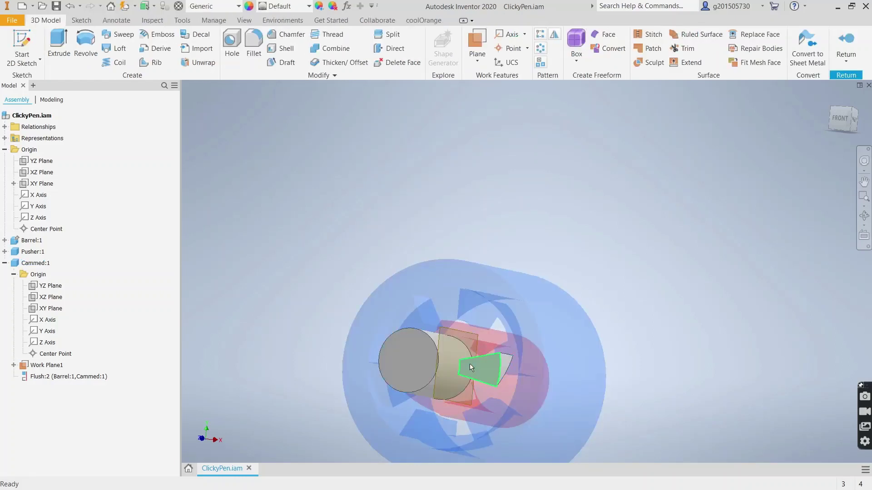
{"action": "left_click", "coordinate": [38, 412]}
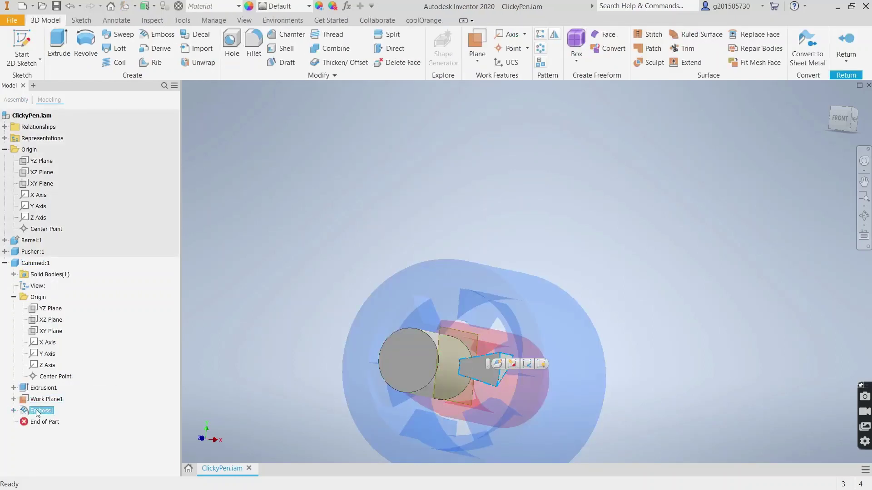
{"action": "left_click", "coordinate": [539, 48]}
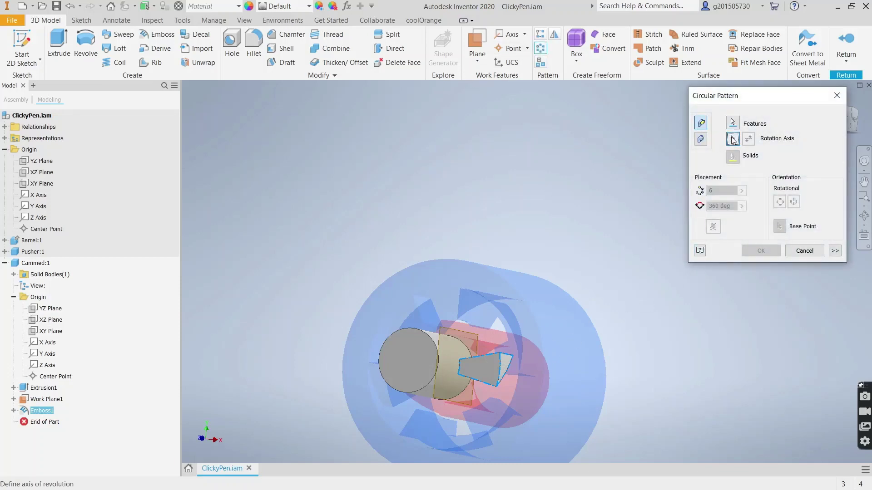
{"action": "left_click", "coordinate": [48, 365]}
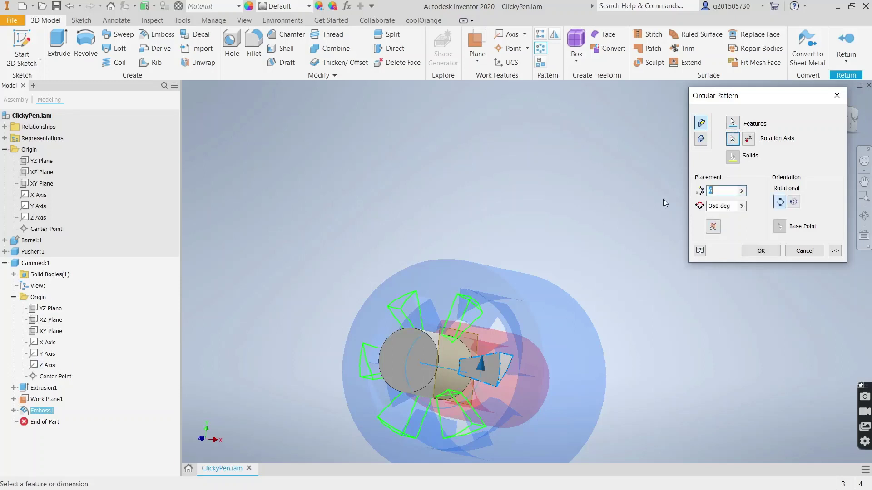
{"action": "type", "text": "3"}
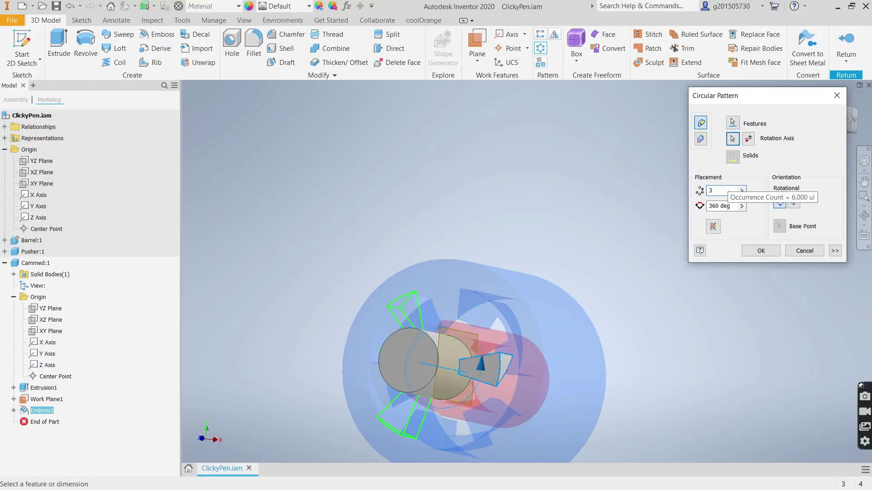
{"action": "left_click", "coordinate": [761, 250]}
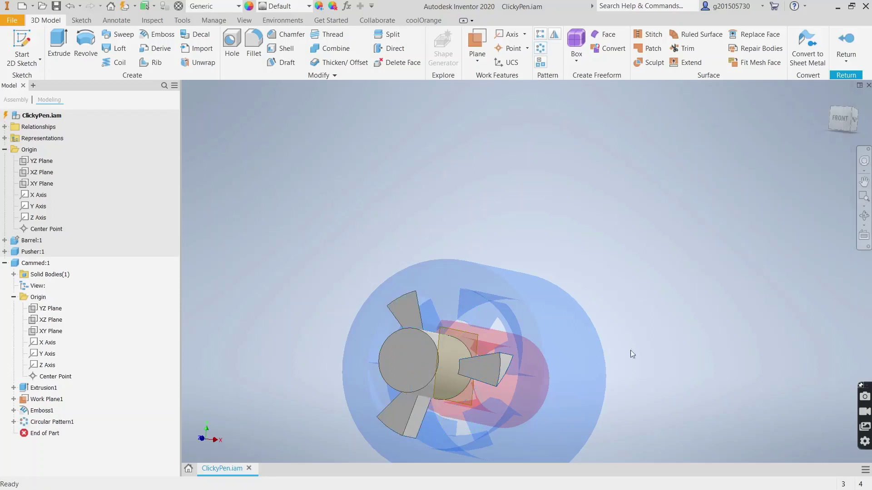
Return from the Cammed part to the assembly and view the patterned cams beside the barrel opening
{"action": "middle_click_drag", "start_coordinate": [271, 373], "coordinate": [251, 380], "text": "shift"}
{"action": "left_click", "coordinate": [846, 45]}
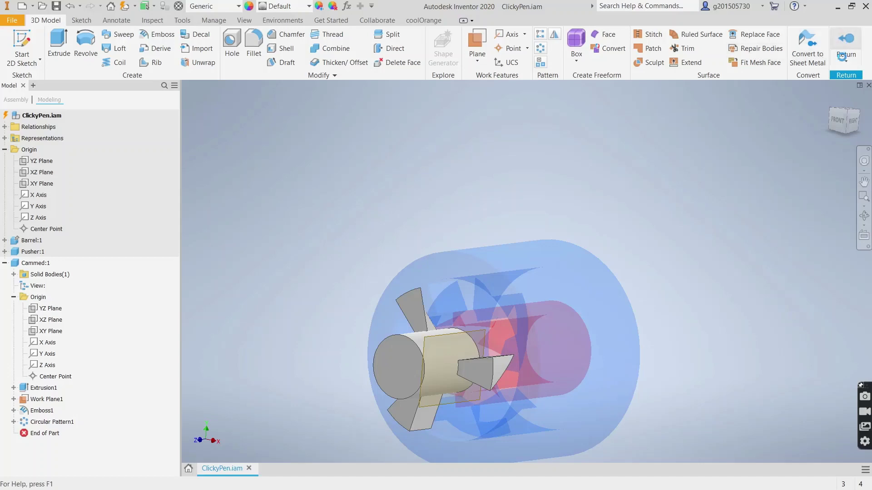
{"action": "middle_click_drag", "start_coordinate": [358, 385], "coordinate": [328, 387], "text": "shift"}
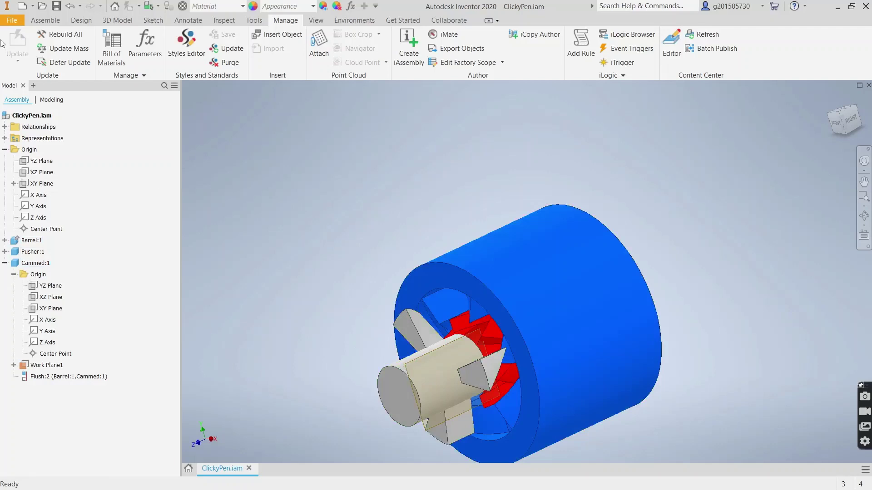
Open the recent assembly ClickyMechanism.iam and accept updating its changed components
{"action": "left_click", "coordinate": [17, 21]}
{"action": "mouse_move", "coordinate": [76, 98]}
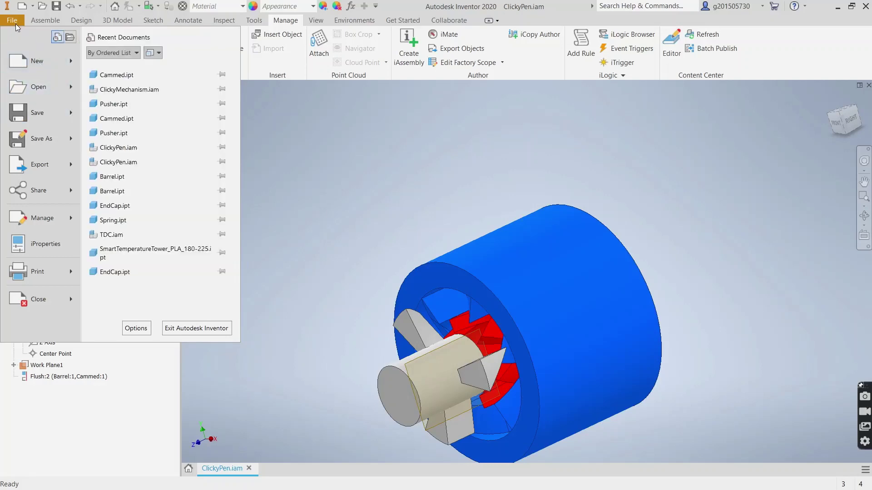
{"action": "left_click", "coordinate": [125, 88]}
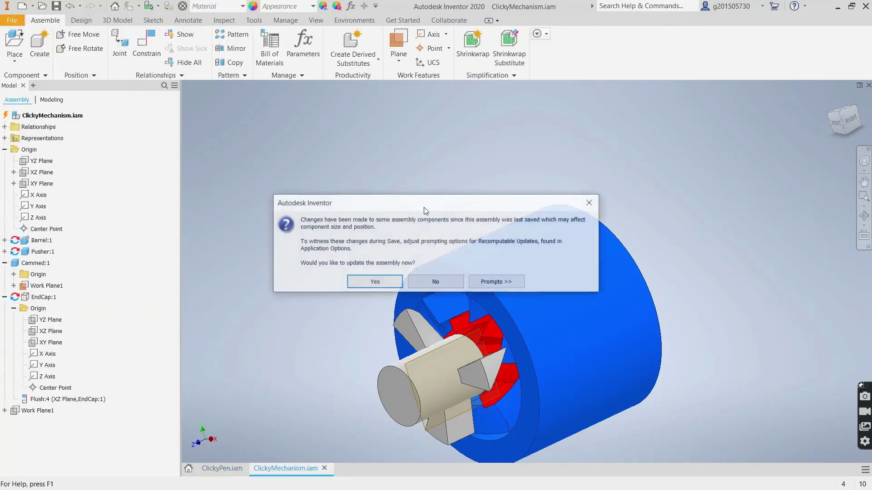
{"action": "left_click", "coordinate": [374, 282]}
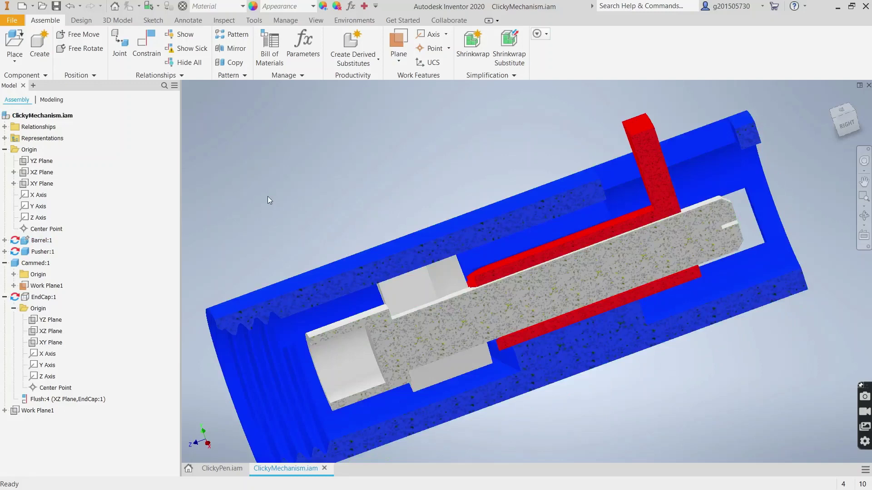
{"action": "middle_click_drag", "start_coordinate": [268, 197], "coordinate": [298, 200], "text": "shift"}
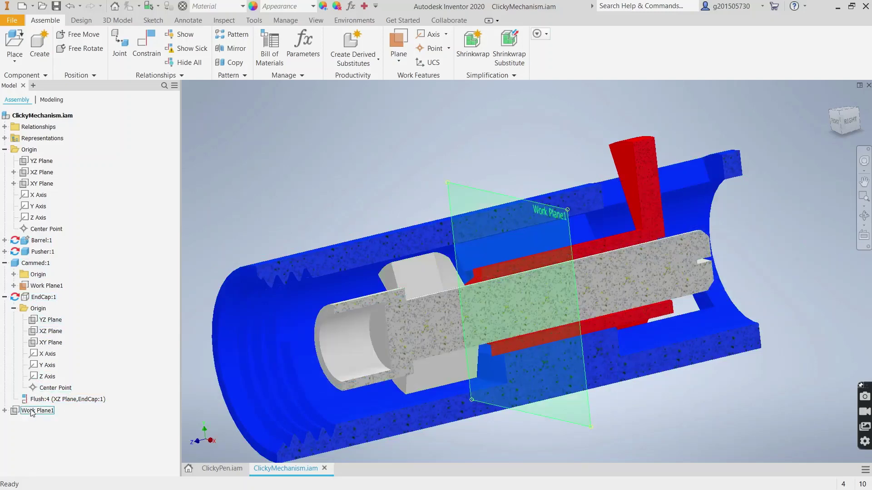
Make the EndCap component visible in the sectioned mechanism and collapse the EndCap and Cammed branches of the model tree
{"action": "right_click", "coordinate": [40, 297]}
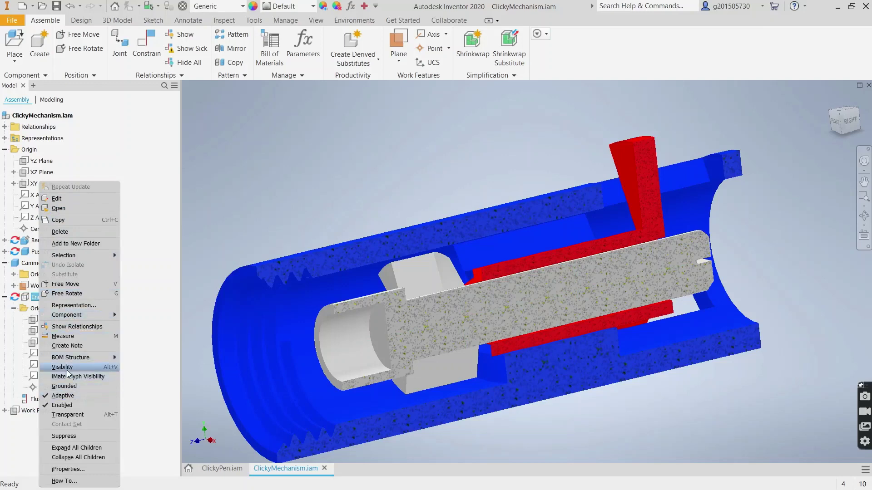
{"action": "left_click", "coordinate": [63, 367]}
{"action": "left_click", "coordinate": [397, 415]}
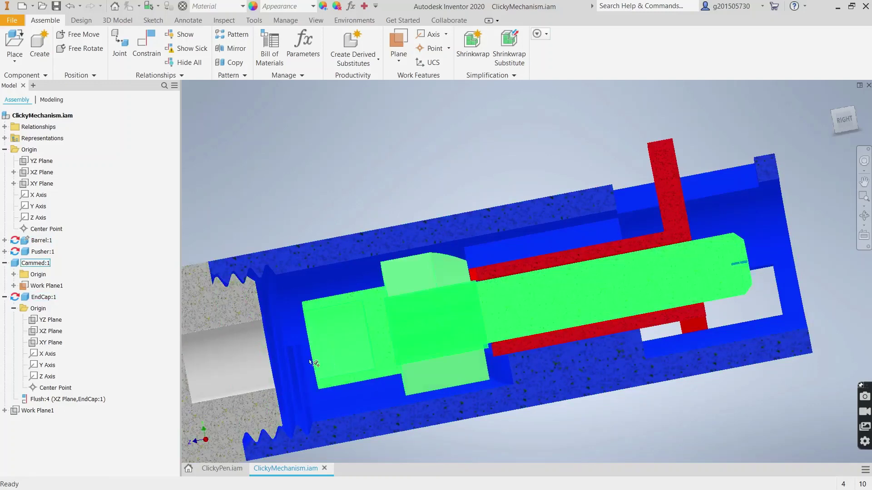
{"action": "left_click", "coordinate": [5, 298]}
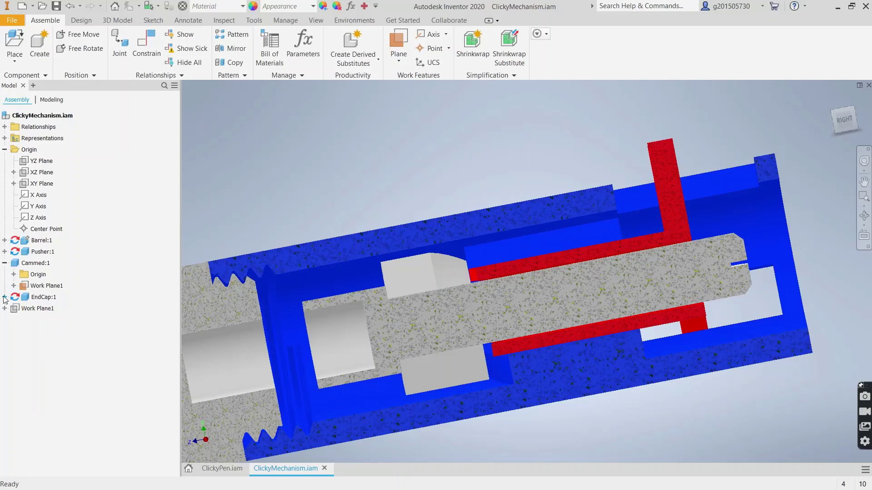
{"action": "left_click", "coordinate": [4, 263]}
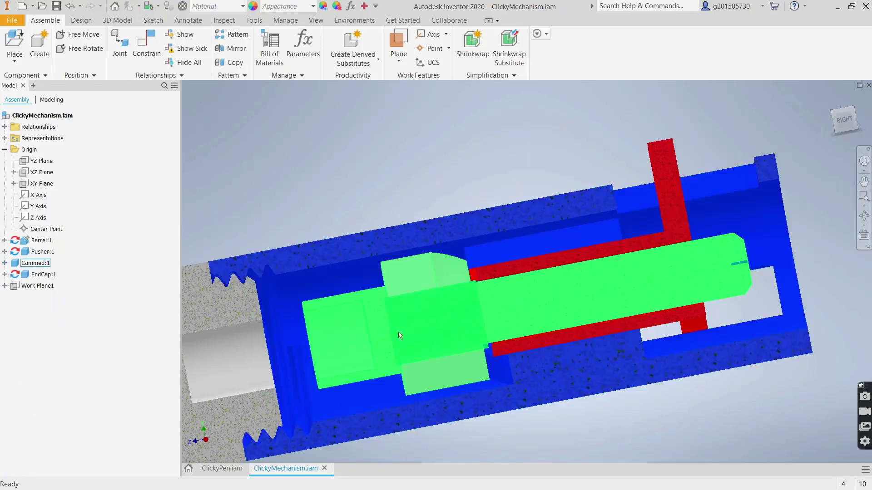
{"action": "scroll", "coordinate": [400, 318], "scroll_direction": "down", "scroll_amount": 5}
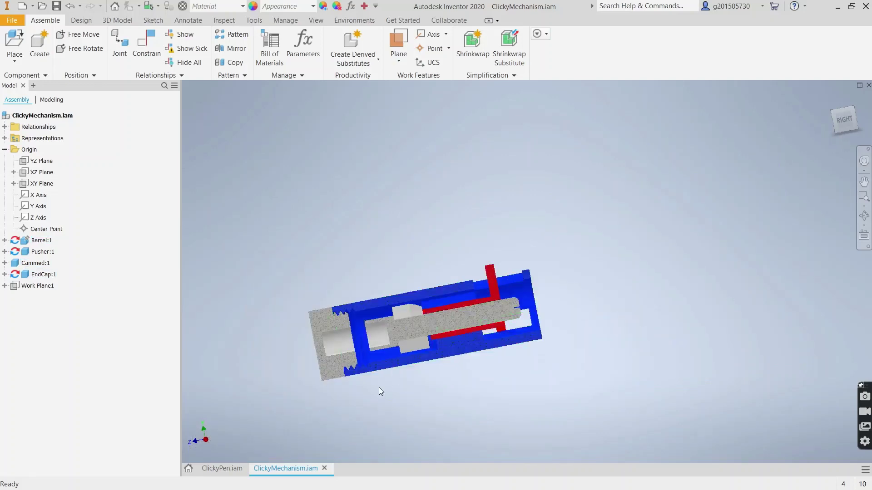
{"action": "middle_click_drag", "start_coordinate": [380, 388], "coordinate": [425, 385], "text": "shift"}
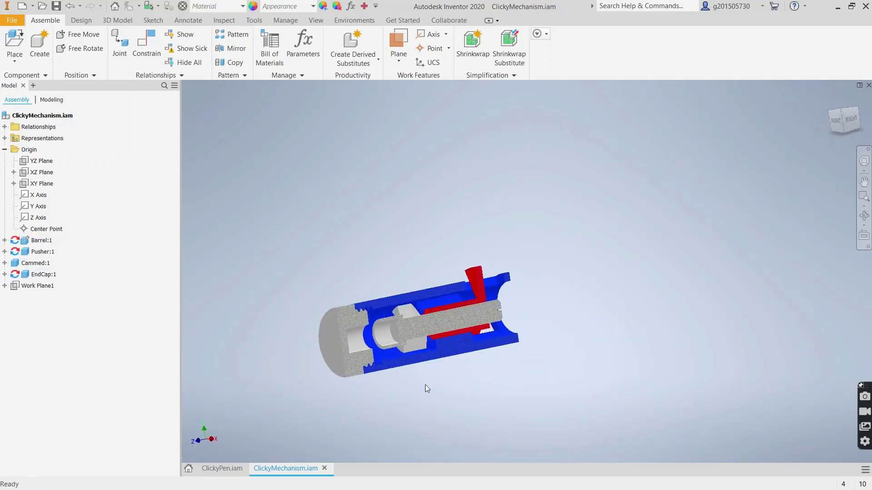
Switch to Ultimaker Cura and examine the end cap in the sliced layer preview
{"action": "key", "text": "alt+Tab"}
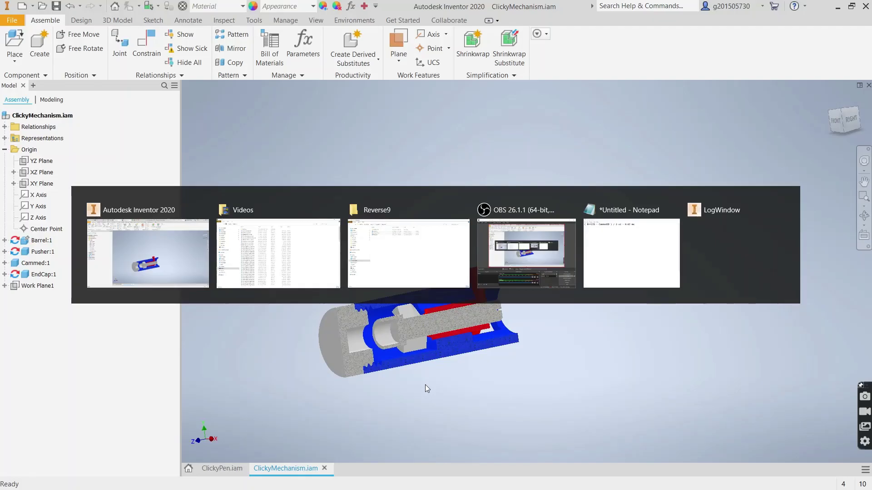
{"action": "key", "text": "alt+Tab"}
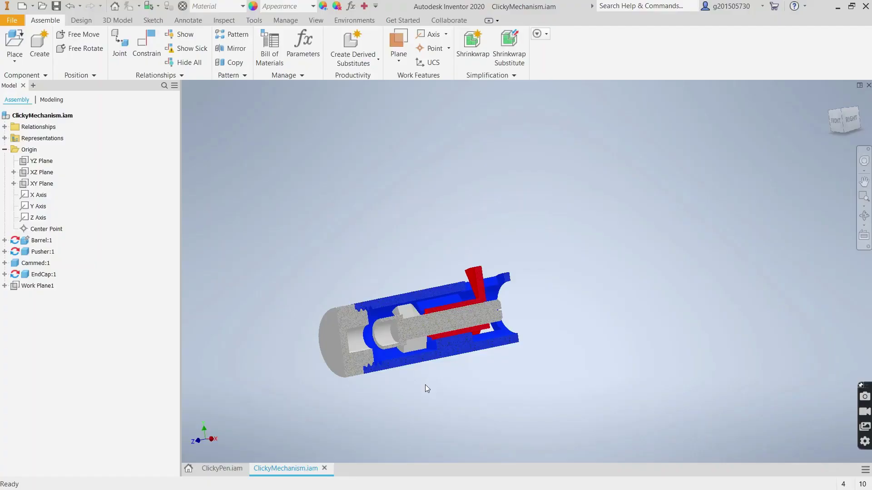
{"action": "key", "text": "alt+Tab"}
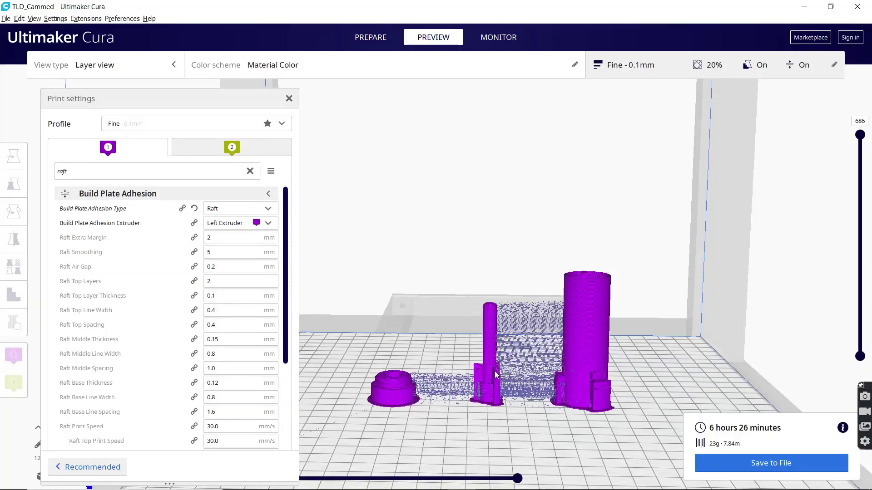
{"action": "right_click_drag", "start_coordinate": [504, 370], "coordinate": [523, 395]}
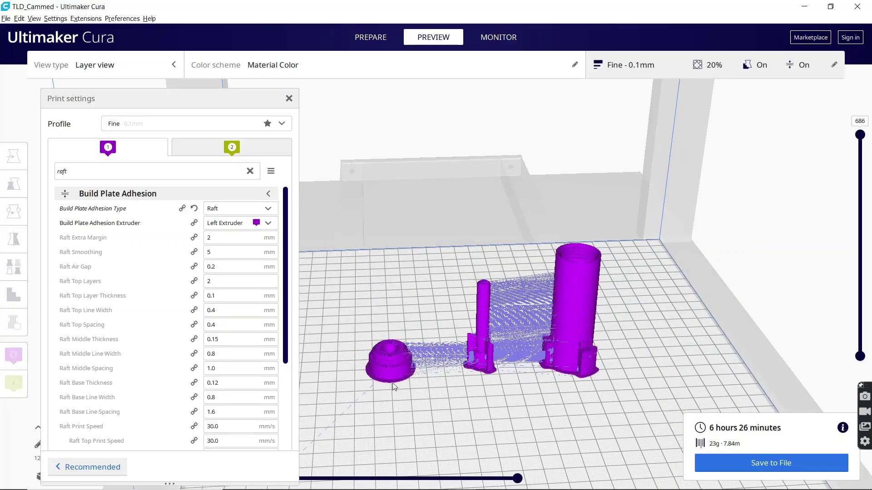
{"action": "scroll", "coordinate": [393, 388], "scroll_direction": "up", "scroll_amount": 5}
{"action": "middle_click_drag", "start_coordinate": [373, 426], "coordinate": [465, 196]}
{"action": "scroll", "coordinate": [405, 217], "scroll_direction": "up", "scroll_amount": 5}
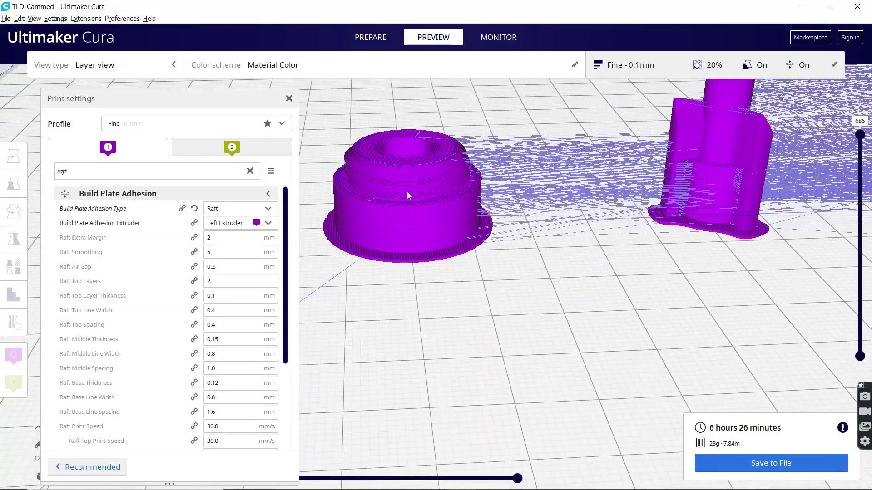
{"action": "scroll", "coordinate": [407, 191], "scroll_direction": "down", "scroll_amount": 3}
{"action": "scroll", "coordinate": [407, 192], "scroll_direction": "down", "scroll_amount": 1}
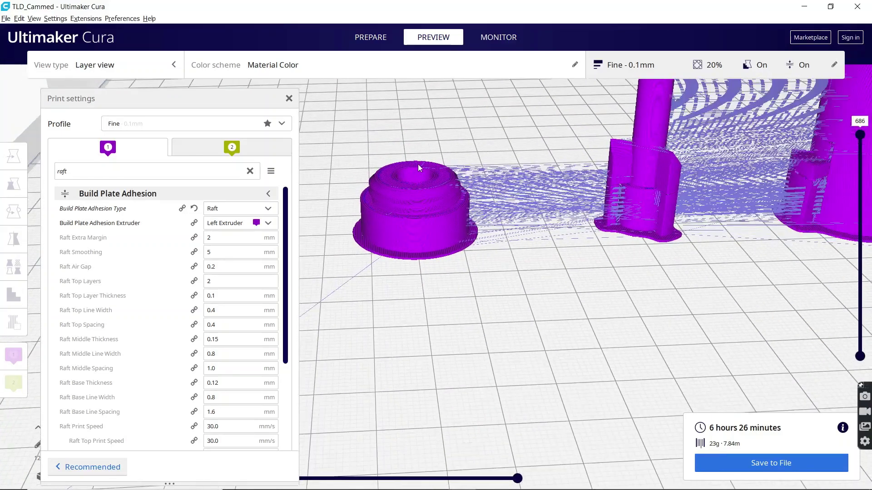
Examine the sliced cammed shaft and the tall tube from below, including the rafts underneath them
{"action": "middle_click_drag", "start_coordinate": [436, 265], "coordinate": [338, 348]}
{"action": "middle_click_drag", "start_coordinate": [476, 264], "coordinate": [413, 356]}
{"action": "right_click_drag", "start_coordinate": [483, 391], "coordinate": [484, 359]}
{"action": "middle_click_drag", "start_coordinate": [503, 409], "coordinate": [506, 273]}
{"action": "right_click_drag", "start_coordinate": [498, 235], "coordinate": [504, 168]}
{"action": "scroll", "coordinate": [490, 383], "scroll_direction": "up", "scroll_amount": 4}
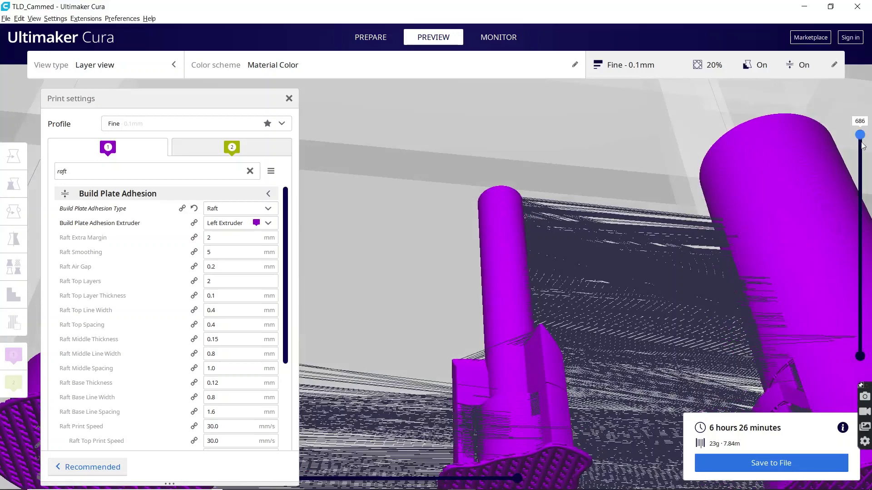
{"action": "left_click_drag", "start_coordinate": [859, 135], "coordinate": [869, 99]}
{"action": "right_click_drag", "start_coordinate": [701, 334], "coordinate": [473, 287]}
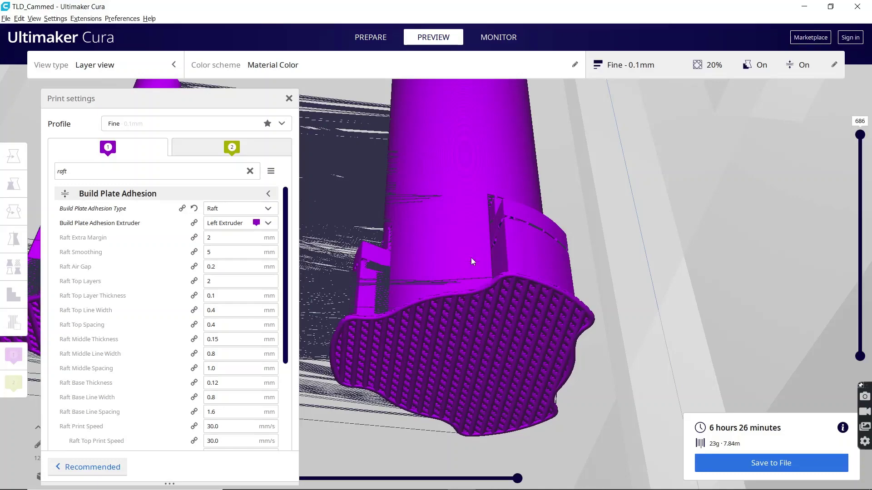
{"action": "right_click_drag", "start_coordinate": [470, 258], "coordinate": [643, 314]}
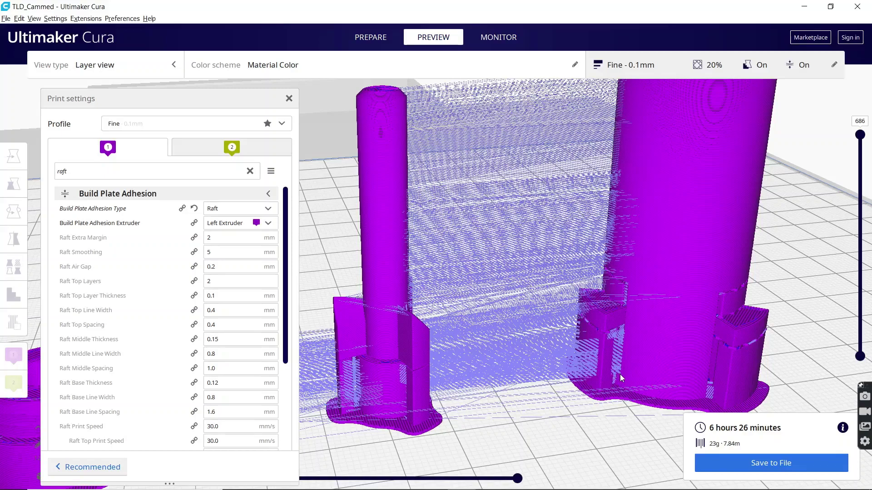
Inspect the side tabs and support structures near the tall tube's base, and return to an overview of all three sliced parts
{"action": "scroll", "coordinate": [621, 378], "scroll_direction": "up", "scroll_amount": 2}
{"action": "scroll", "coordinate": [590, 328], "scroll_direction": "up", "scroll_amount": 1}
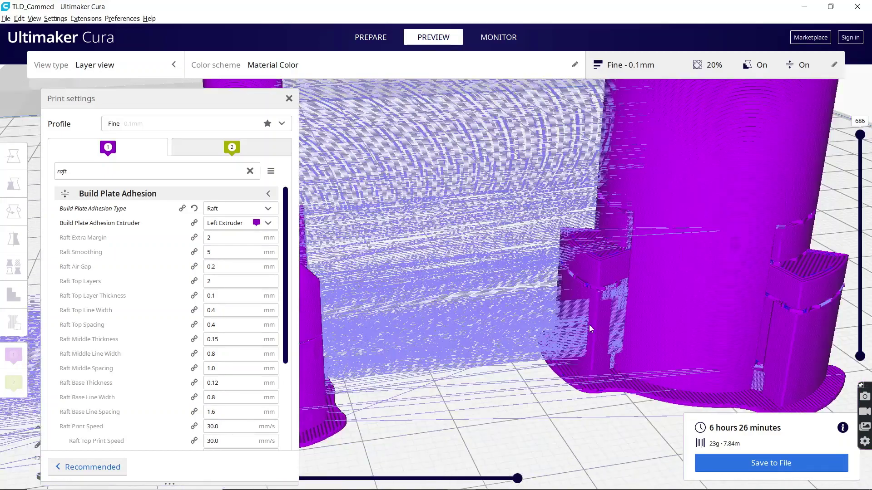
{"action": "scroll", "coordinate": [590, 328], "scroll_direction": "down", "scroll_amount": 3}
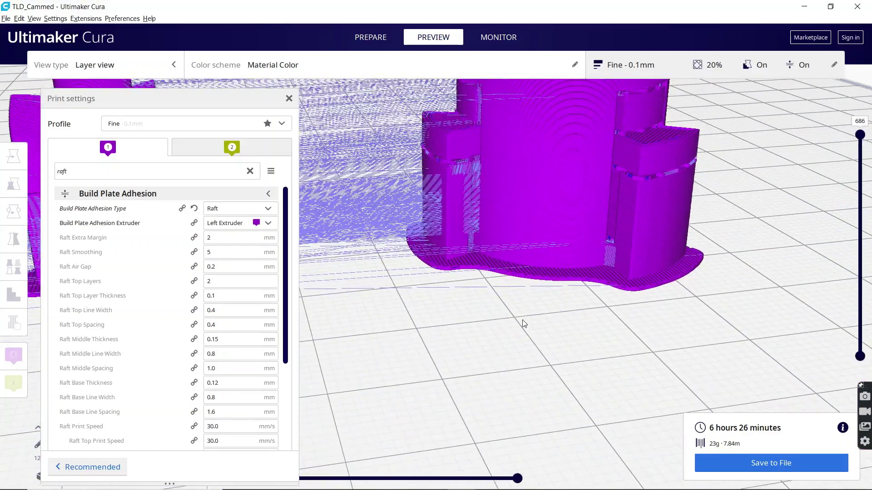
{"action": "scroll", "coordinate": [521, 343], "scroll_direction": "down", "scroll_amount": 4}
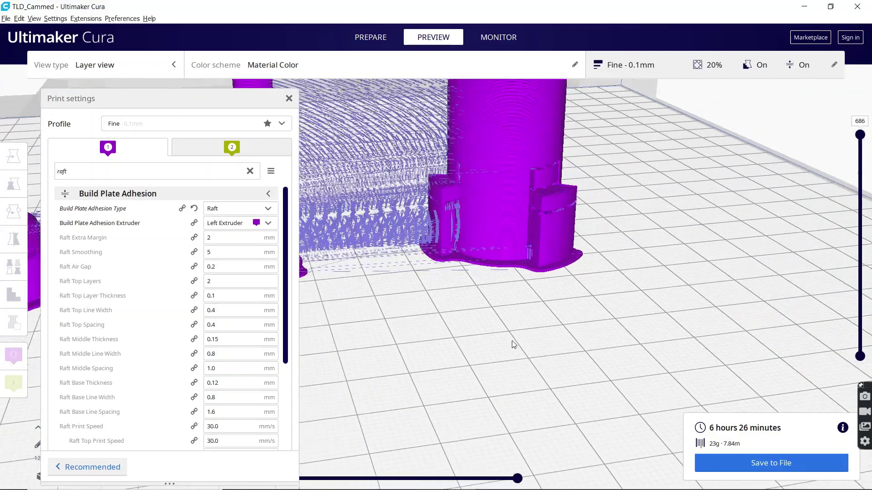
{"action": "scroll", "coordinate": [510, 339], "scroll_direction": "down", "scroll_amount": 4}
{"action": "middle_click_drag", "start_coordinate": [441, 326], "coordinate": [730, 367]}
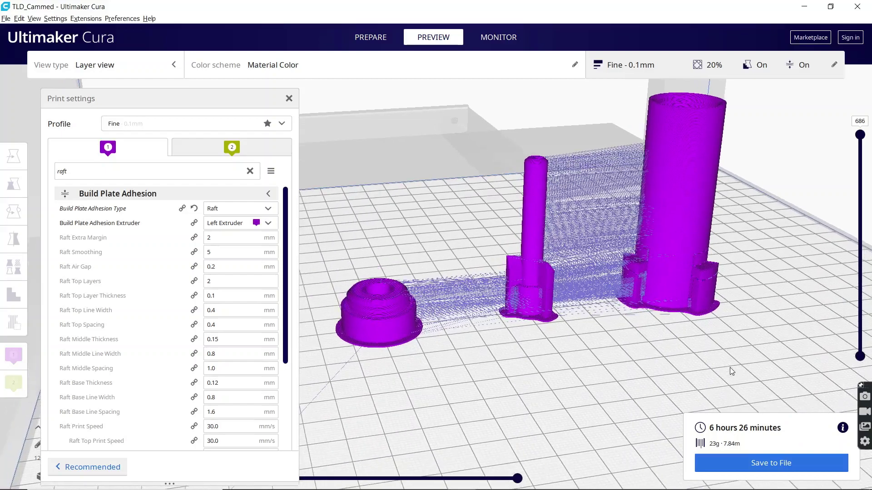